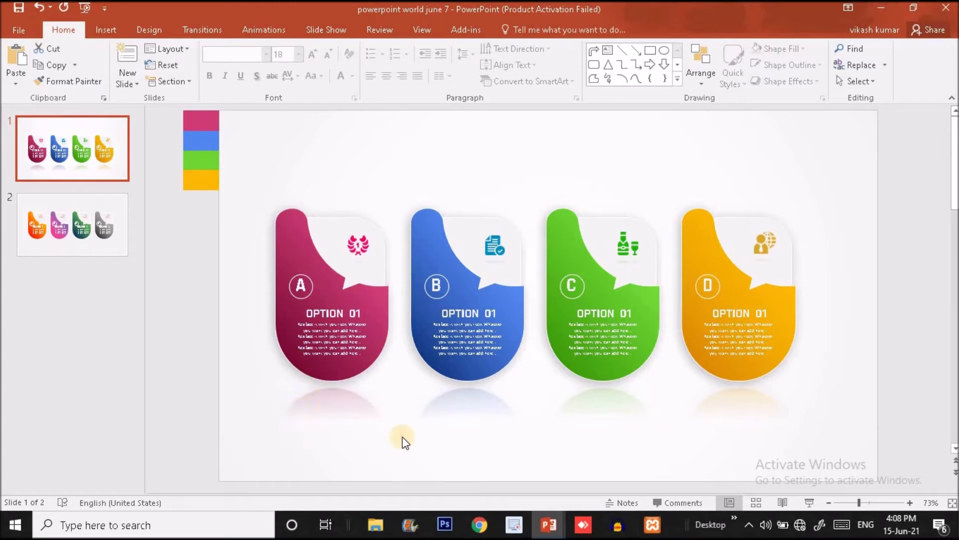
- Insert a blank slide directly after the first slide
{"action": "left_click", "coordinate": [110, 246]}
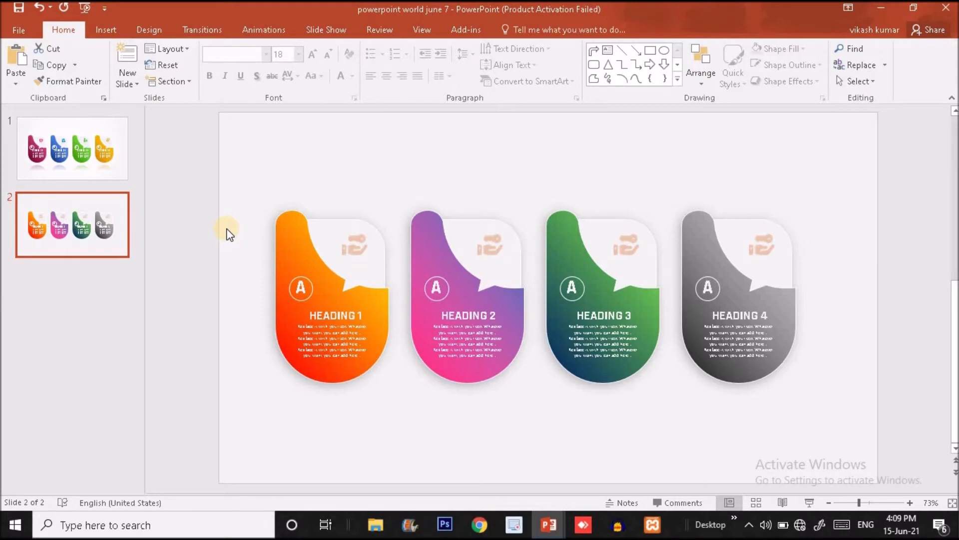
{"action": "left_click", "coordinate": [122, 172]}
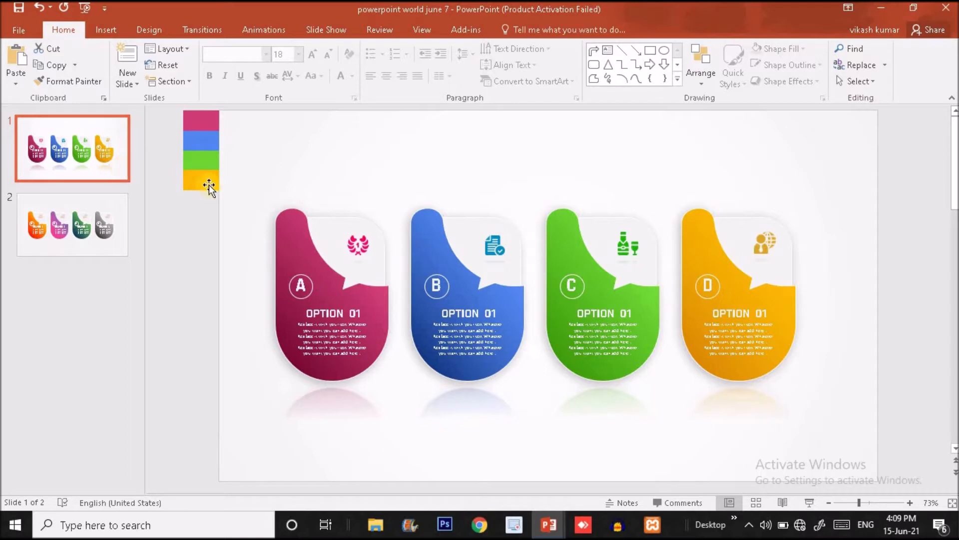
{"action": "left_click", "coordinate": [115, 32]}
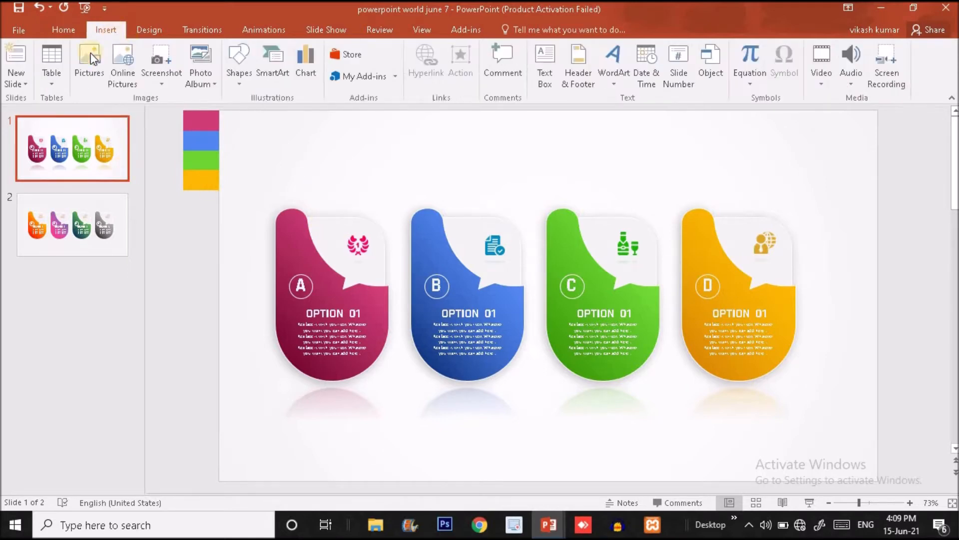
{"action": "left_click", "coordinate": [25, 79]}
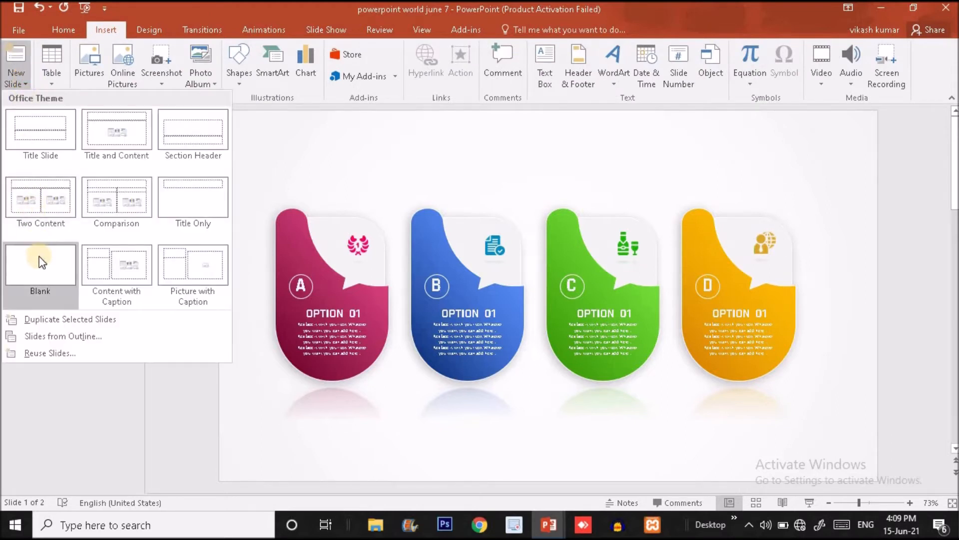
{"action": "left_click", "coordinate": [39, 256]}
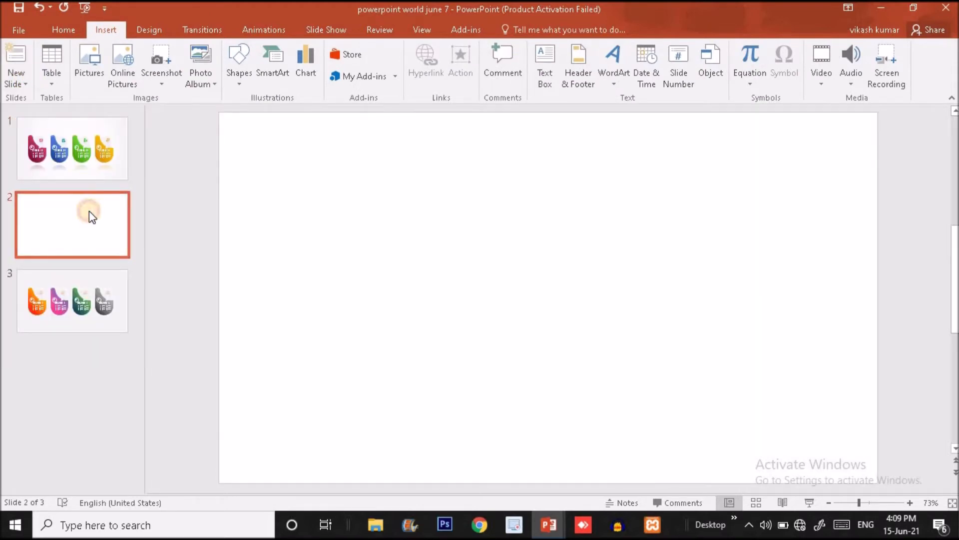
- Copy the four-colour swatch strip from slide 1 onto the blank slide 2, keeping it beside the slide's upper-left corner
{"action": "left_click", "coordinate": [80, 176]}
{"action": "left_click", "coordinate": [207, 173]}
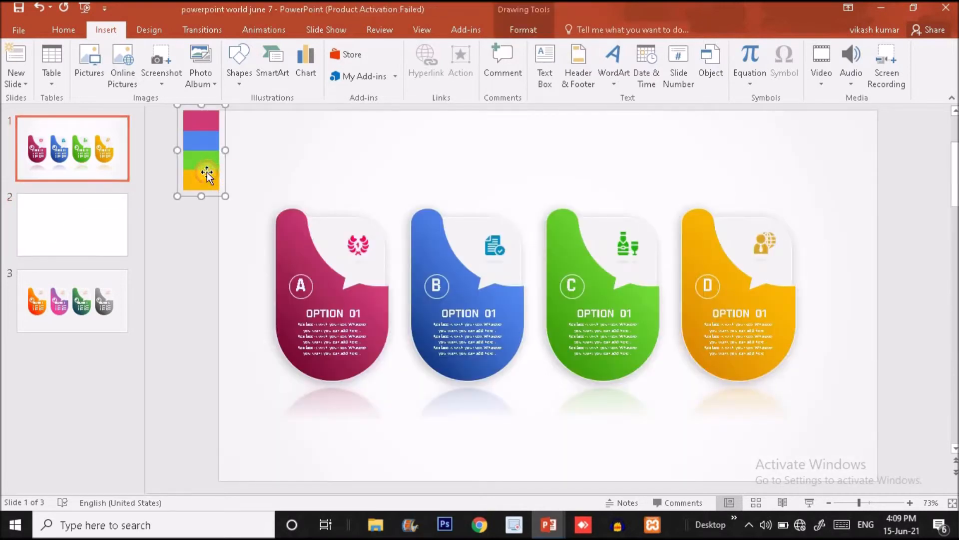
{"action": "left_click", "coordinate": [68, 237]}
{"action": "key", "text": "ctrl+v"}
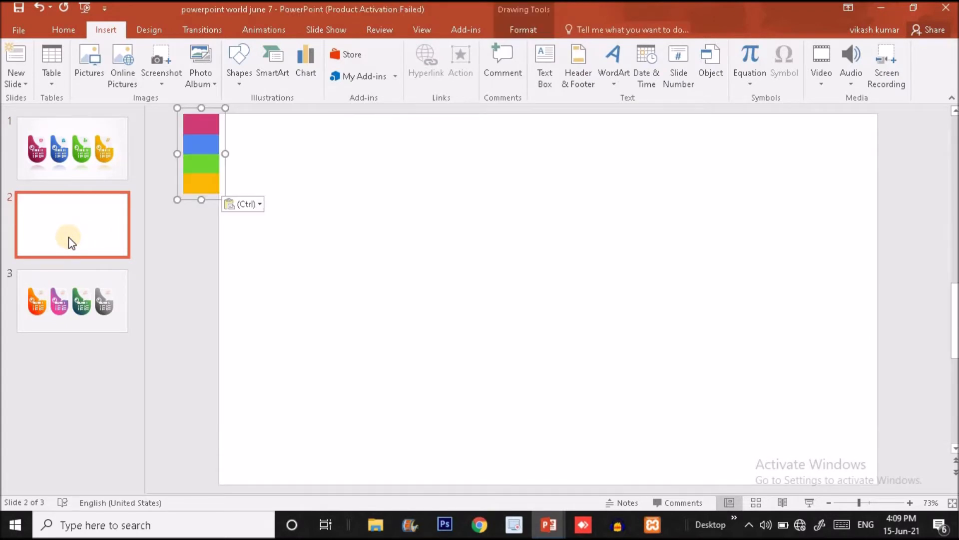
{"action": "left_click", "coordinate": [103, 157]}
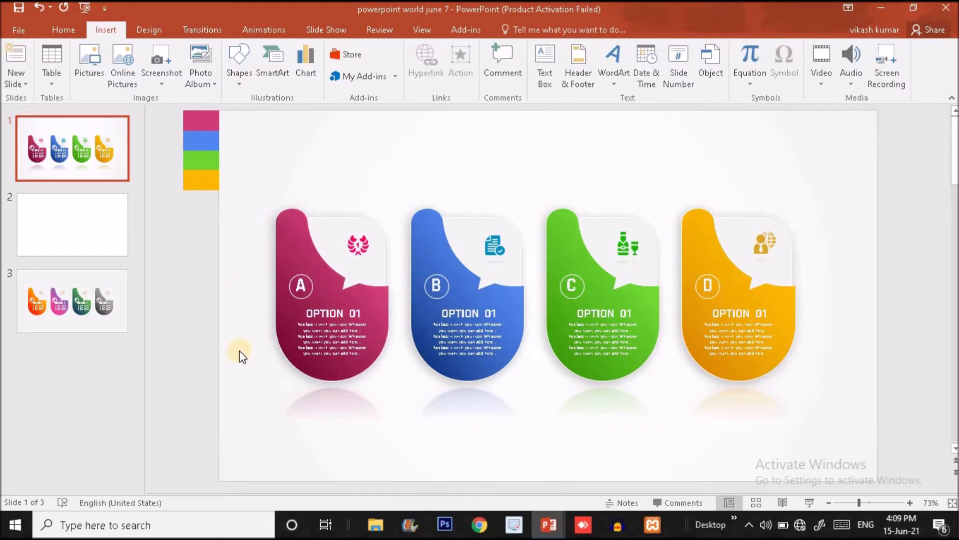
{"action": "left_click", "coordinate": [87, 304]}
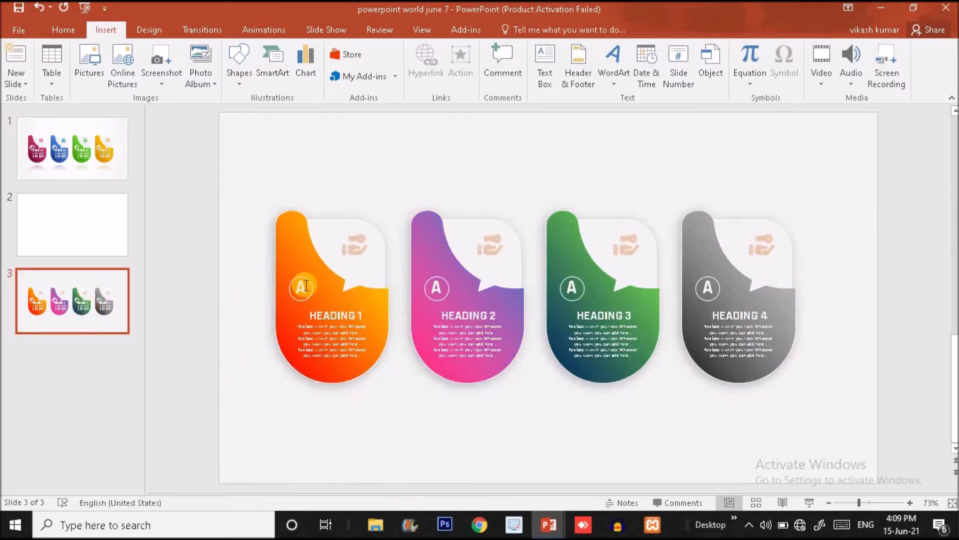
{"action": "left_click", "coordinate": [110, 154]}
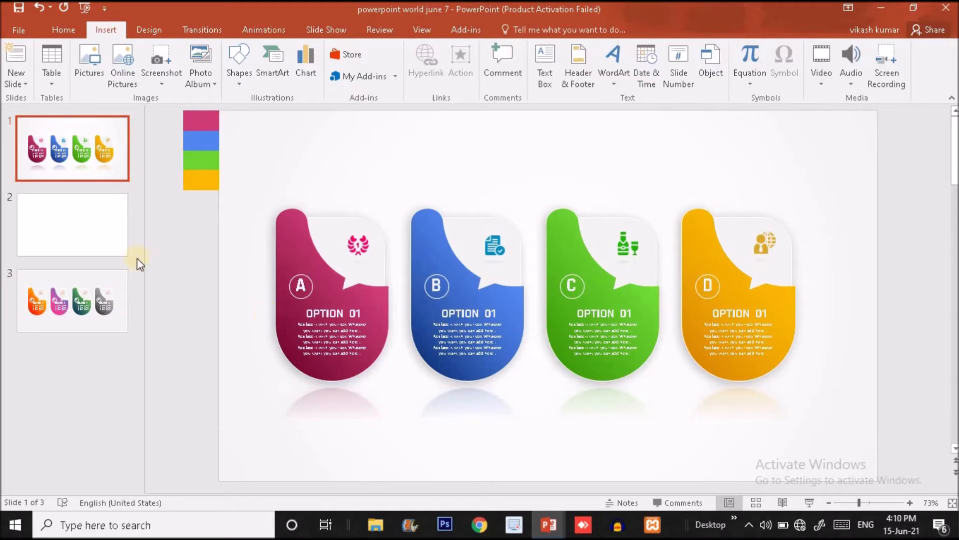
{"action": "left_click", "coordinate": [103, 242]}
{"action": "key", "text": "ctrl+v"}
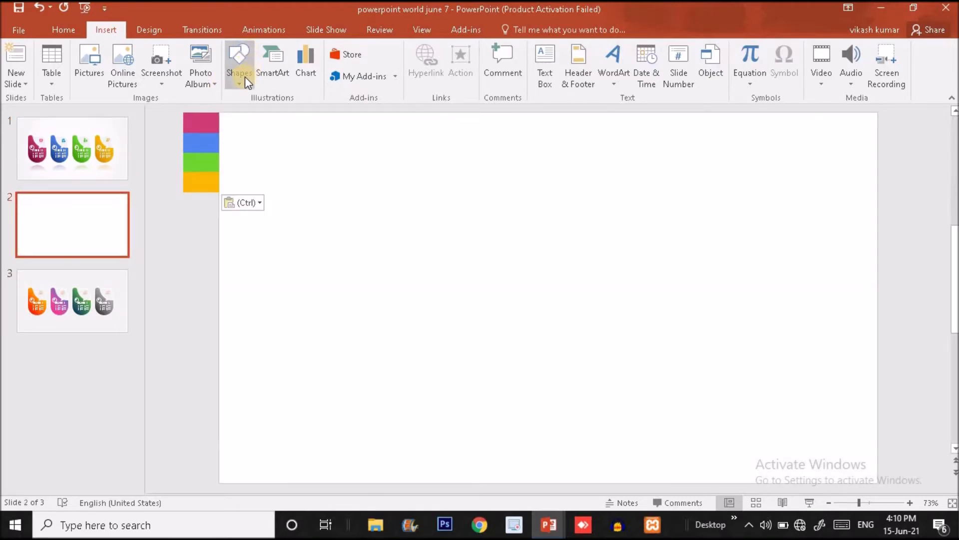
- Draw a rectangle with rounded top corners, about 2.2" wide and 2.33" high, and round its top fully into an arch
{"action": "left_click", "coordinate": [244, 79]}
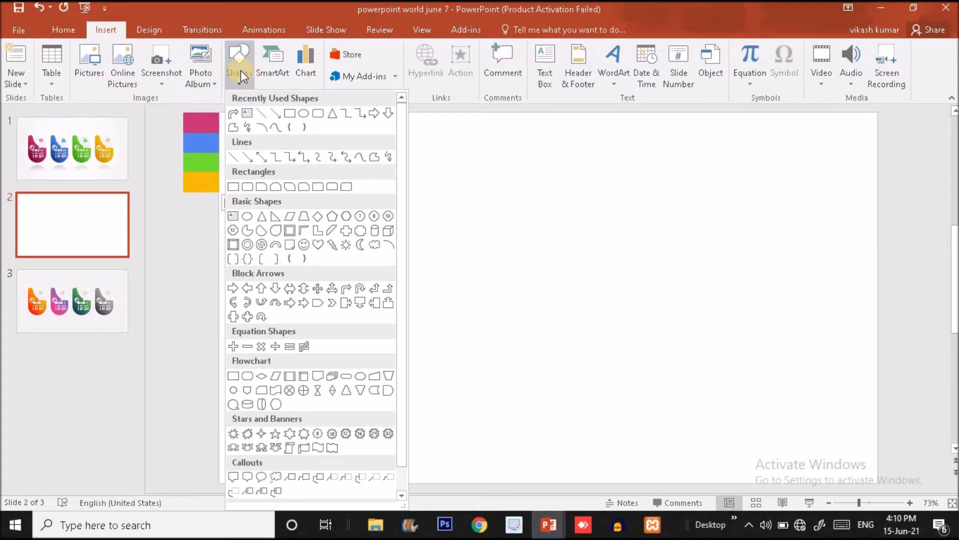
{"action": "left_click", "coordinate": [321, 113]}
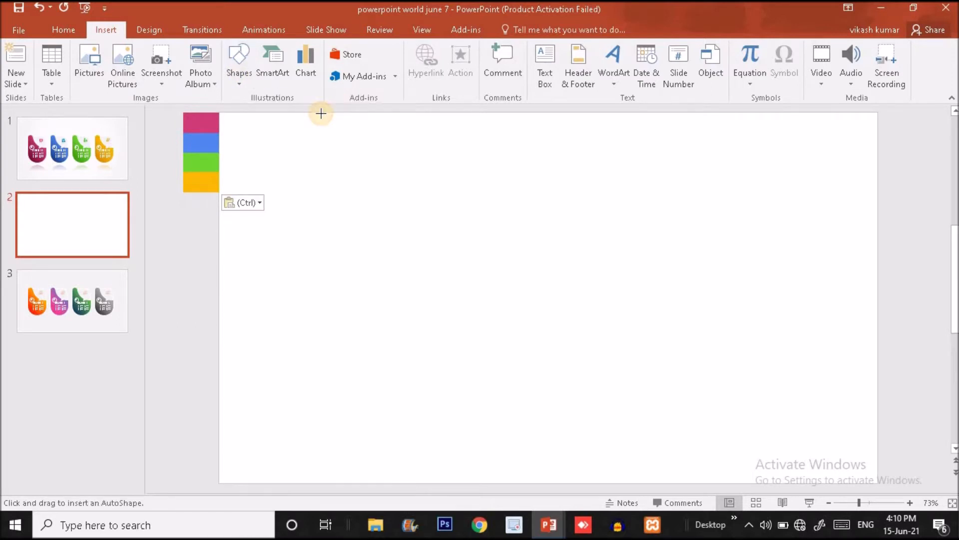
{"action": "left_click", "coordinate": [239, 73]}
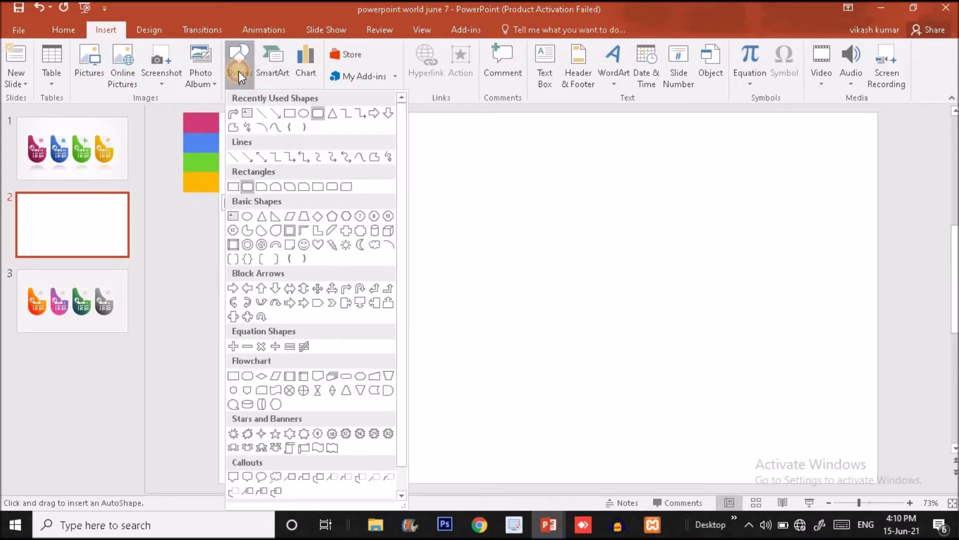
{"action": "left_click", "coordinate": [334, 190]}
{"action": "left_click_drag", "start_coordinate": [403, 208], "coordinate": [513, 323]}
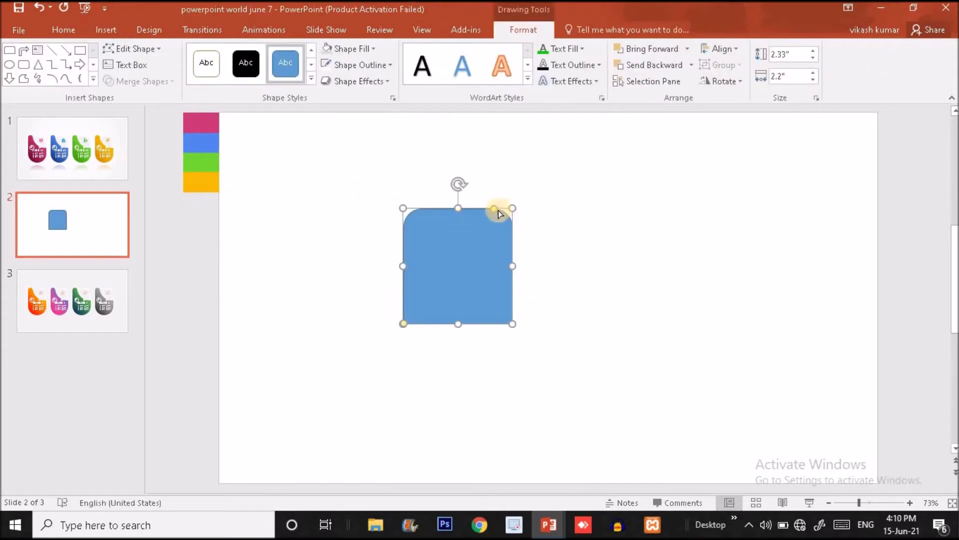
{"action": "left_click_drag", "start_coordinate": [493, 209], "coordinate": [455, 209]}
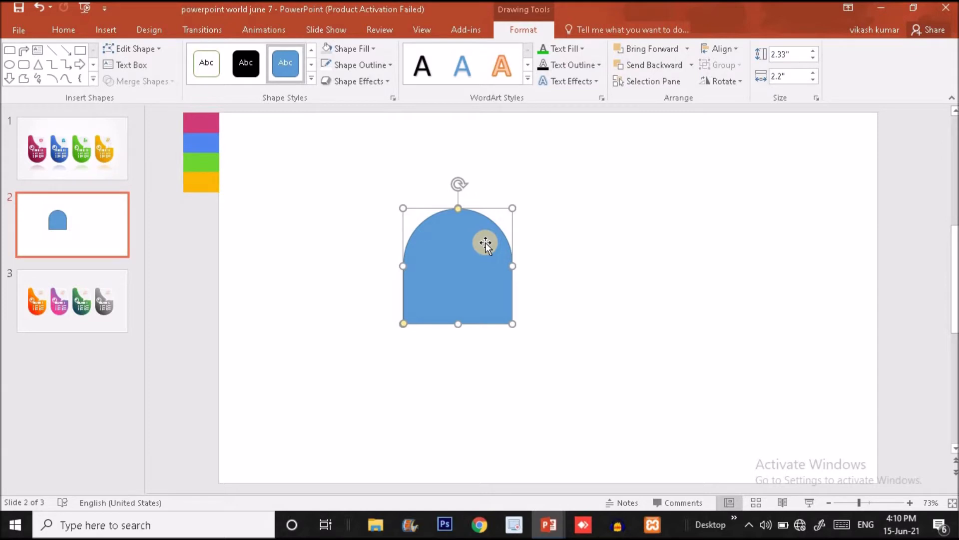
- Remove the outline from the blue arch shape
{"action": "left_click", "coordinate": [372, 67]}
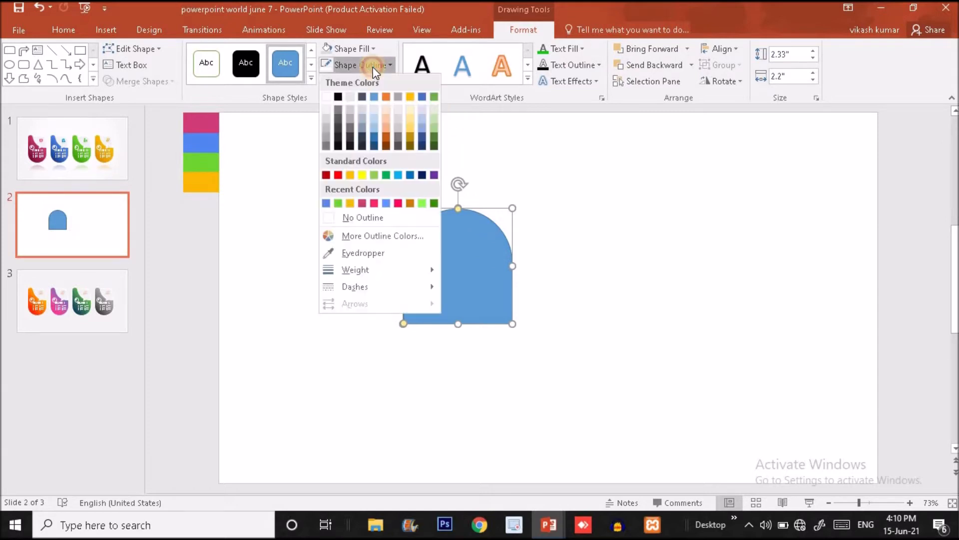
{"action": "left_click", "coordinate": [499, 229]}
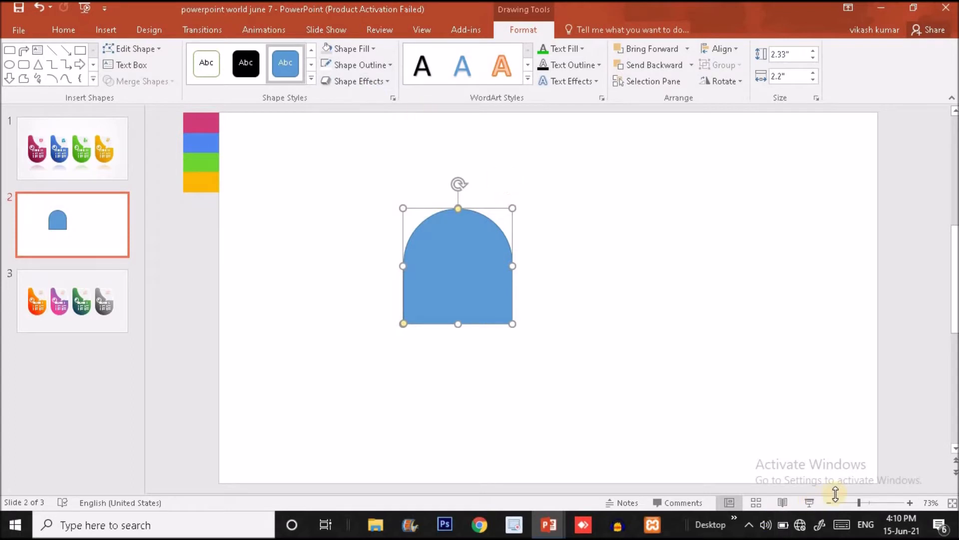
{"action": "left_click_drag", "start_coordinate": [859, 503], "coordinate": [901, 502]}
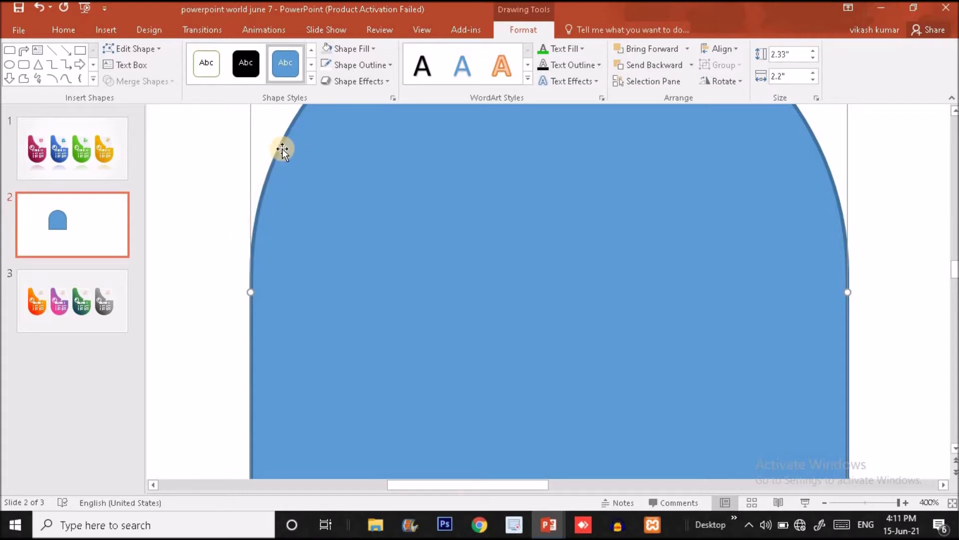
{"action": "left_click", "coordinate": [367, 71]}
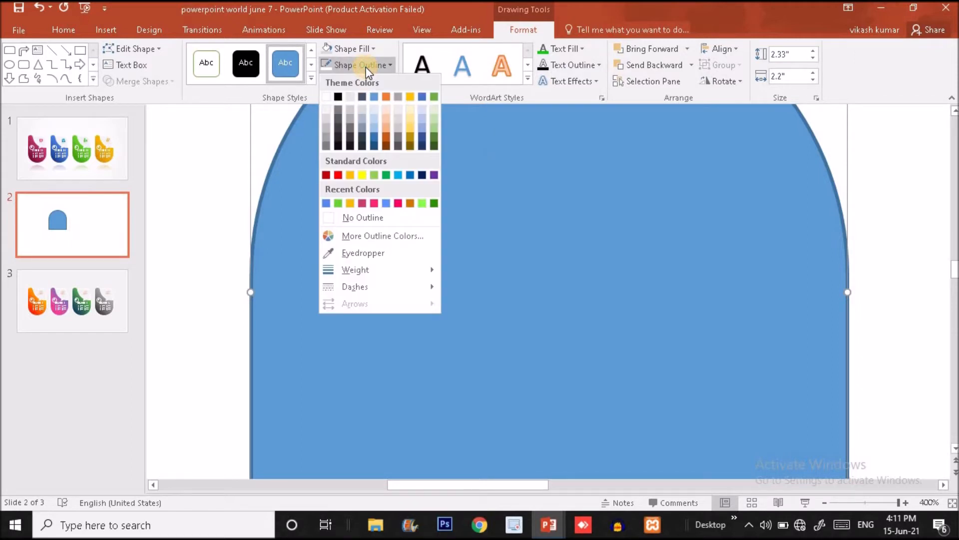
{"action": "left_click", "coordinate": [354, 217]}
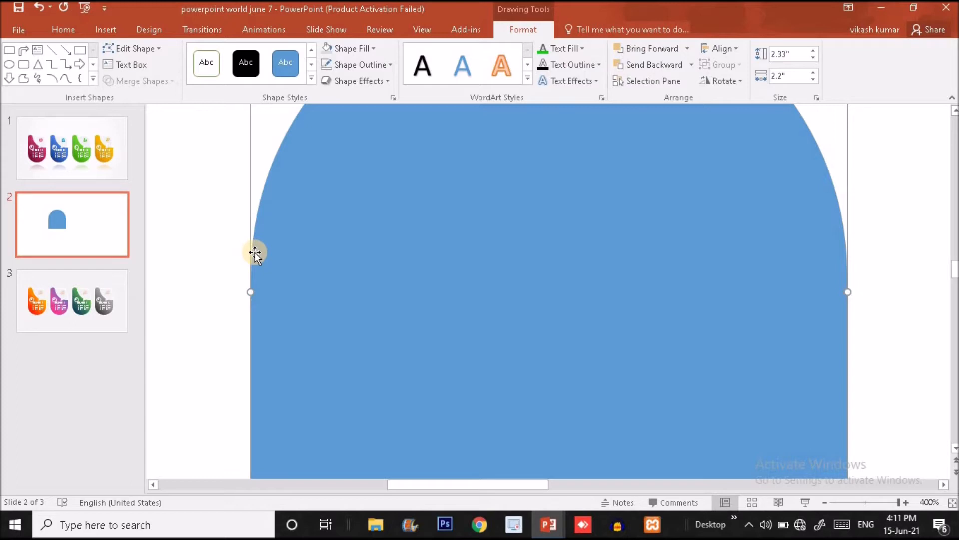
{"action": "left_click", "coordinate": [864, 502]}
{"action": "left_click_drag", "start_coordinate": [864, 505], "coordinate": [853, 503]}
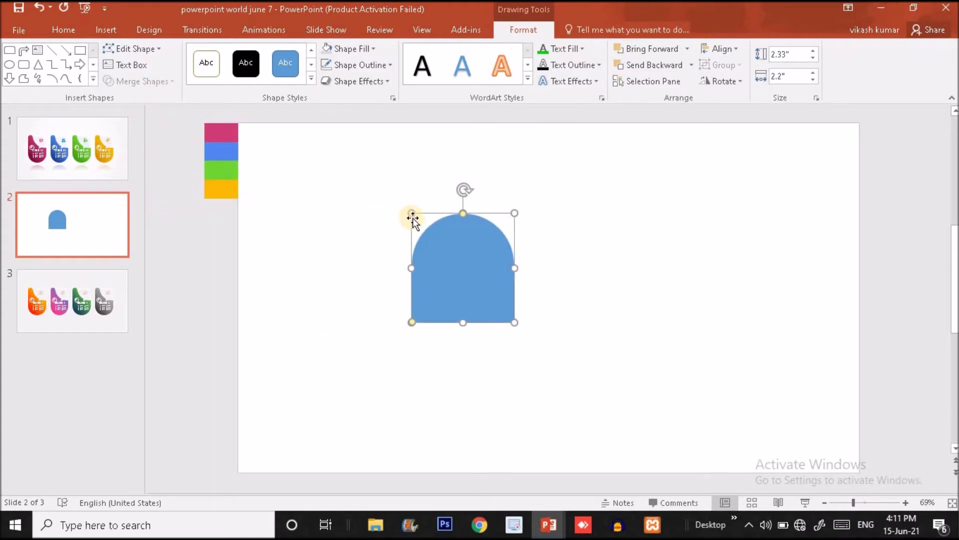
- Flip the arch vertically and stretch it to about 3.01" high in the left half of the slide
{"action": "left_click", "coordinate": [713, 84]}
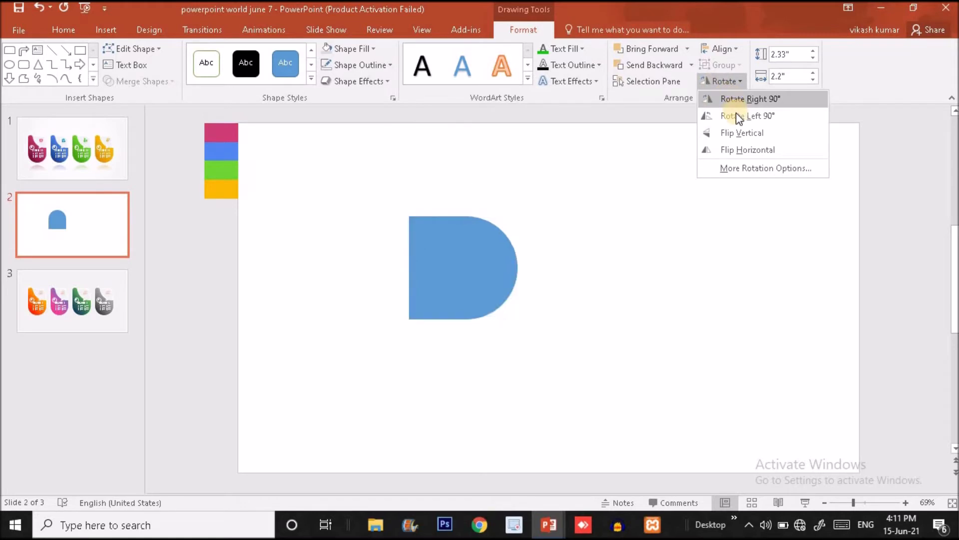
{"action": "left_click", "coordinate": [742, 134]}
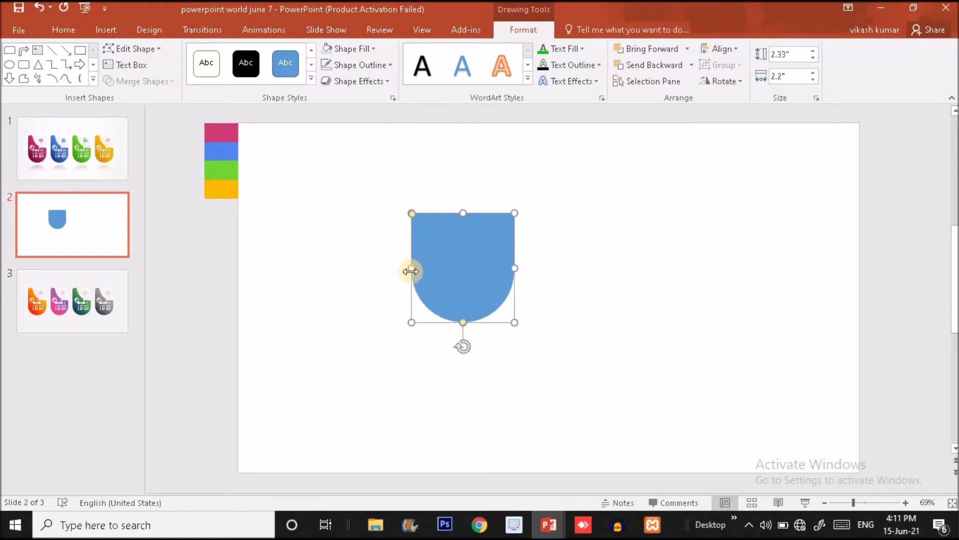
{"action": "left_click_drag", "start_coordinate": [453, 285], "coordinate": [381, 324]}
{"action": "left_click_drag", "start_coordinate": [394, 251], "coordinate": [396, 219]}
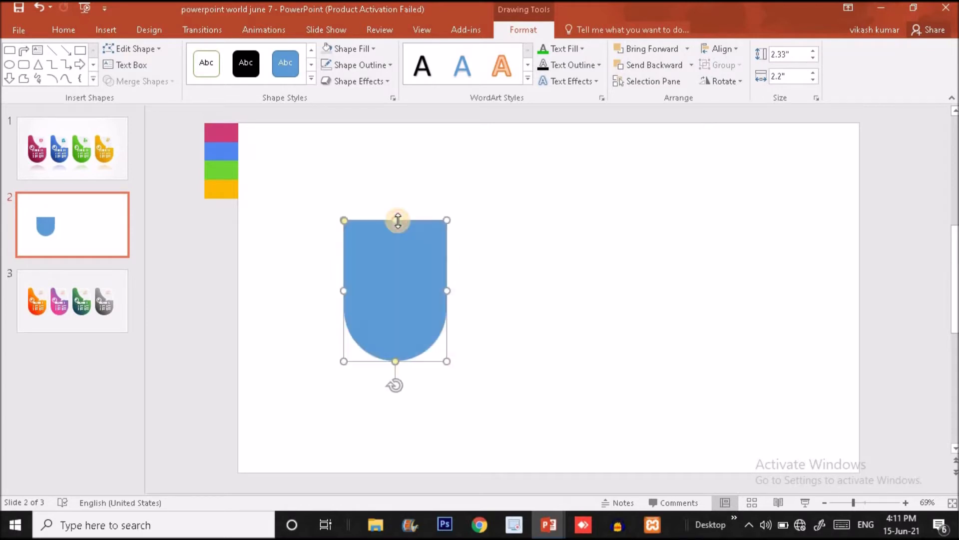
{"action": "right_click", "coordinate": [398, 284]}
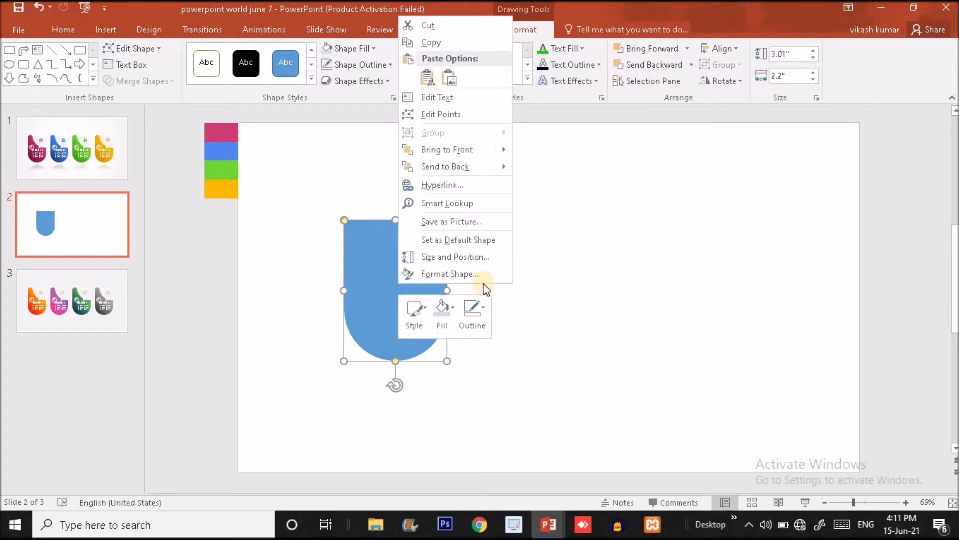
{"action": "key", "text": "Escape"}
- Draw a circle about 2.82" in diameter overlapping the right edge of the blue shape
{"action": "left_click", "coordinate": [105, 30]}
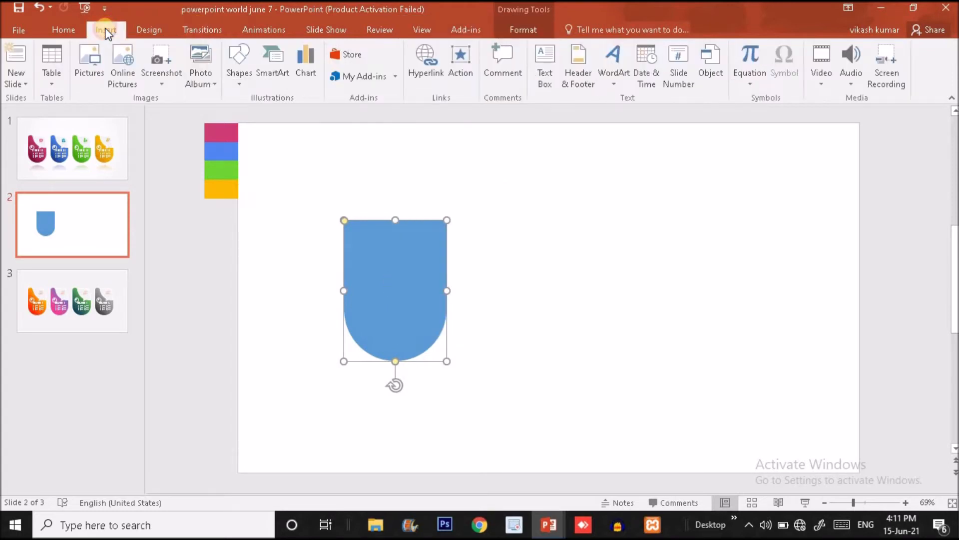
{"action": "left_click", "coordinate": [230, 73]}
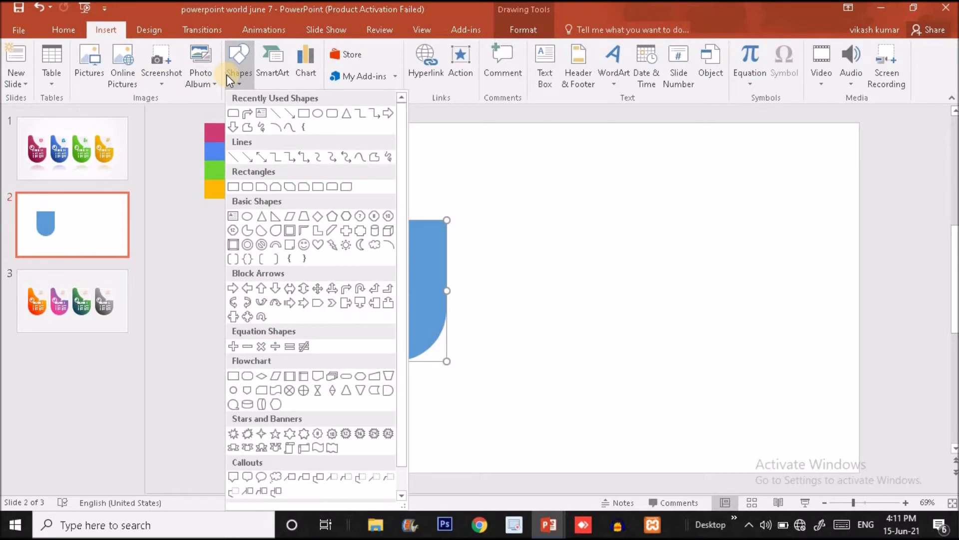
{"action": "left_click", "coordinate": [319, 111]}
{"action": "left_click_drag", "start_coordinate": [505, 245], "coordinate": [572, 295]}
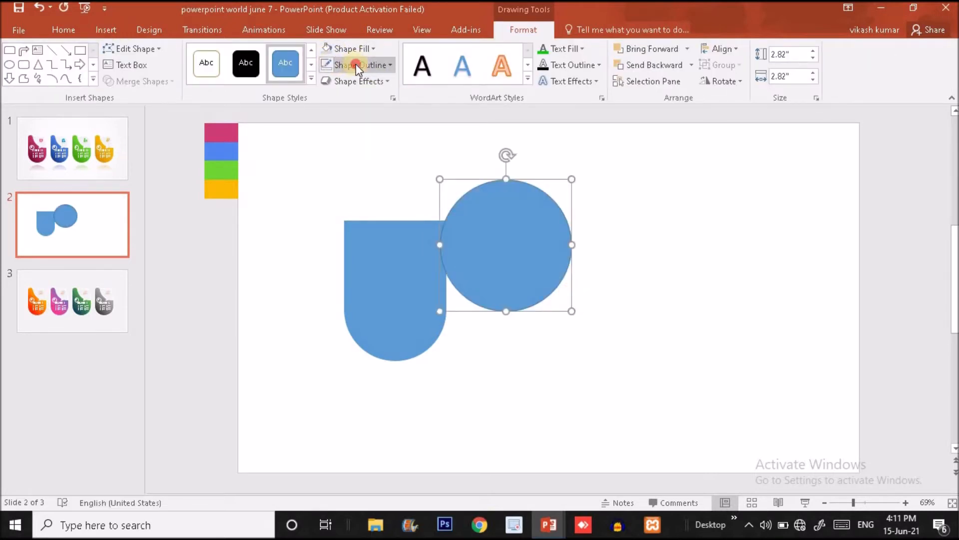
- Remove the circle's outline and fill it with dark gray
{"action": "left_click", "coordinate": [354, 64]}
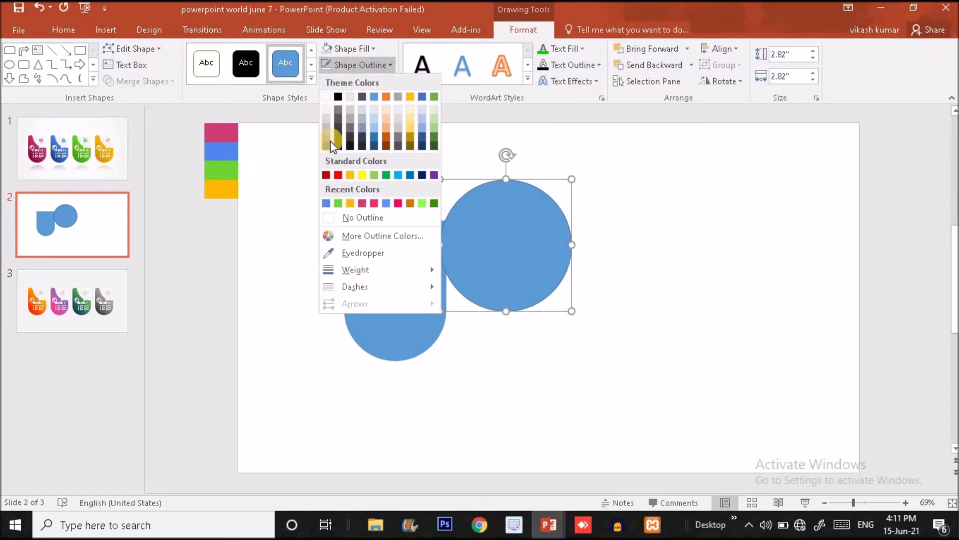
{"action": "left_click", "coordinate": [344, 217]}
{"action": "left_click", "coordinate": [348, 49]}
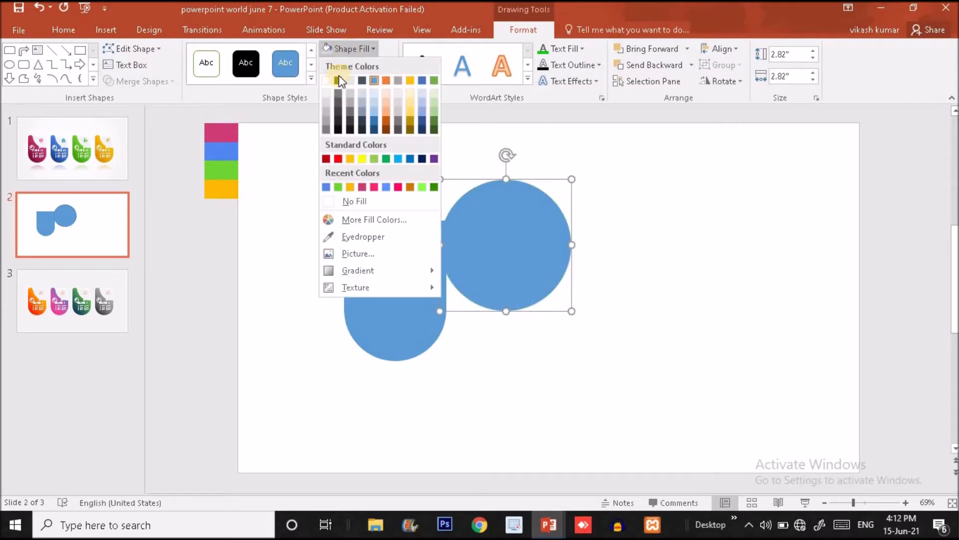
{"action": "left_click", "coordinate": [339, 104]}
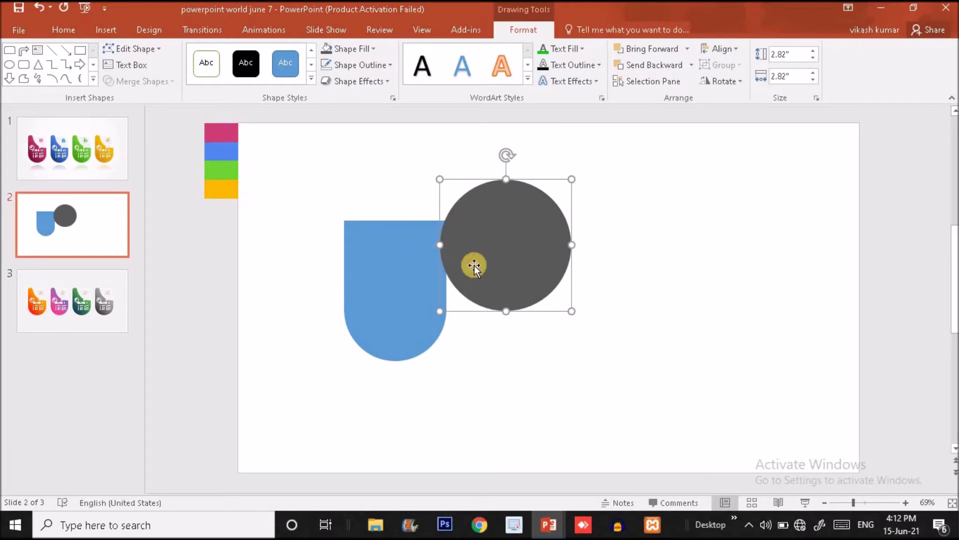
- Move the dark gray circle so that it overlaps the upper-right corner of the blue shape, and select the blue shape
{"action": "left_click_drag", "start_coordinate": [456, 232], "coordinate": [404, 225]}
{"action": "left_click", "coordinate": [403, 308]}
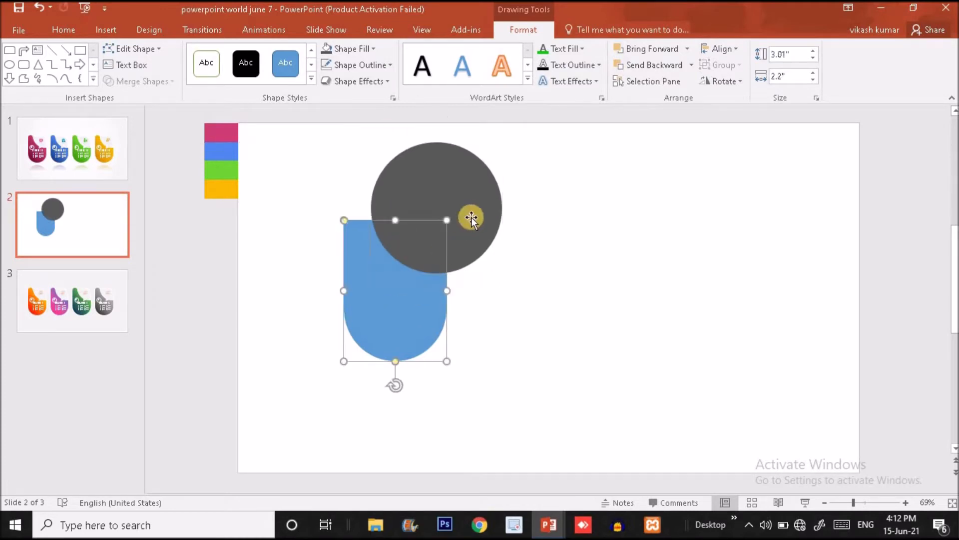
{"action": "left_click", "coordinate": [471, 214]}
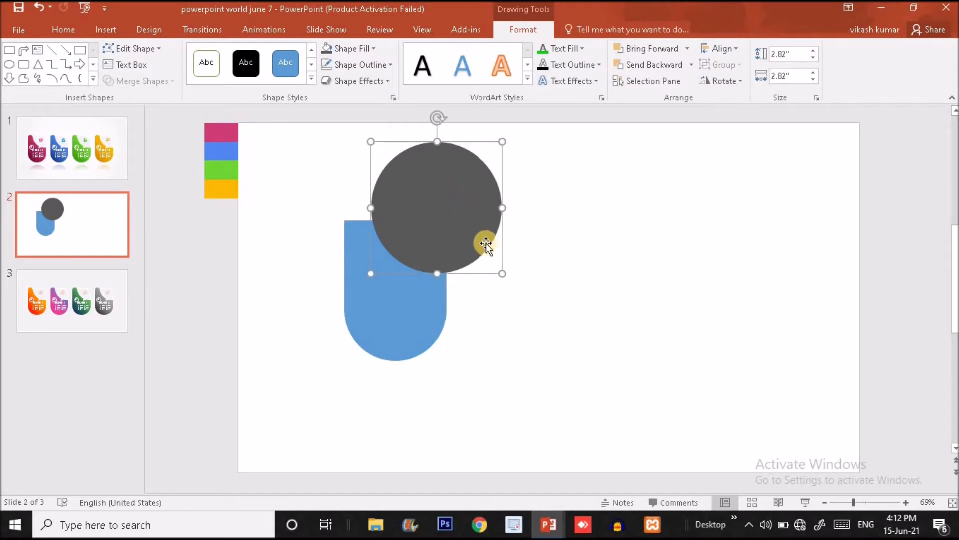
{"action": "left_click", "coordinate": [402, 317]}
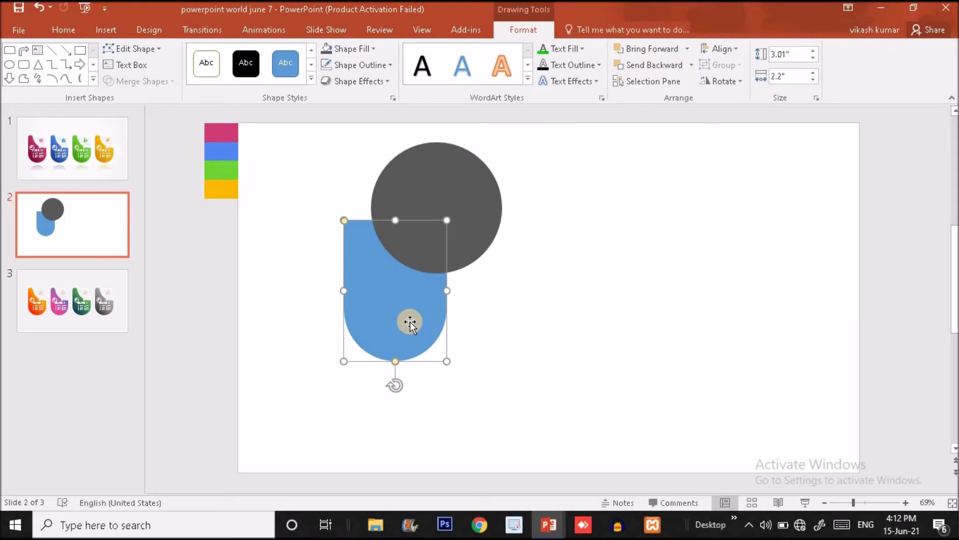
- Subtract the dark gray circle from the blue shape to cut a concave curve into its upper-right corner
{"action": "left_click", "coordinate": [475, 182], "text": "shift"}
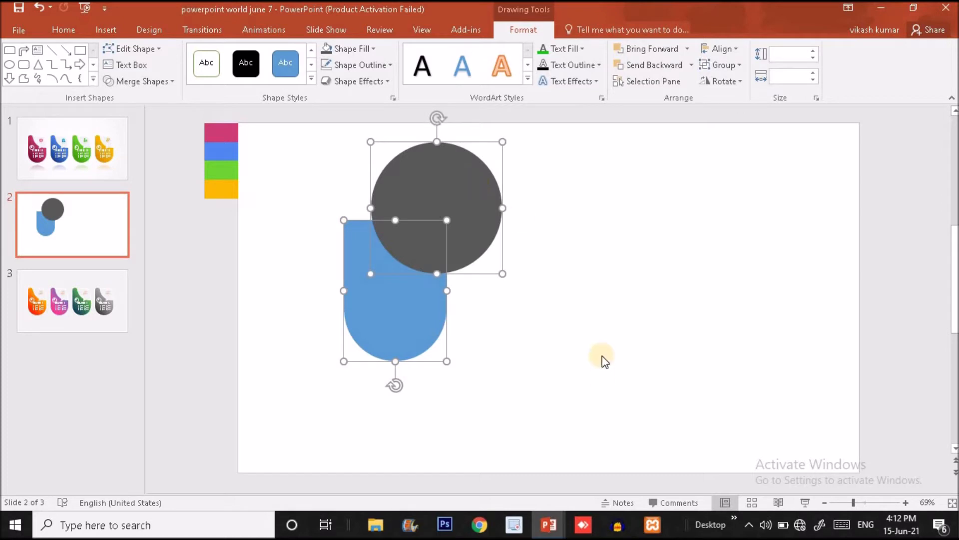
{"action": "left_click", "coordinate": [518, 348]}
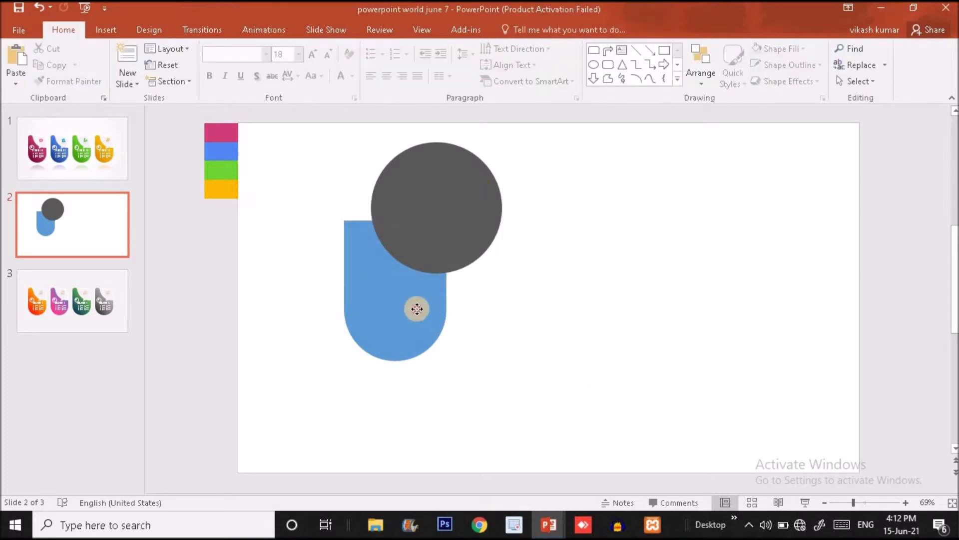
{"action": "left_click", "coordinate": [417, 309]}
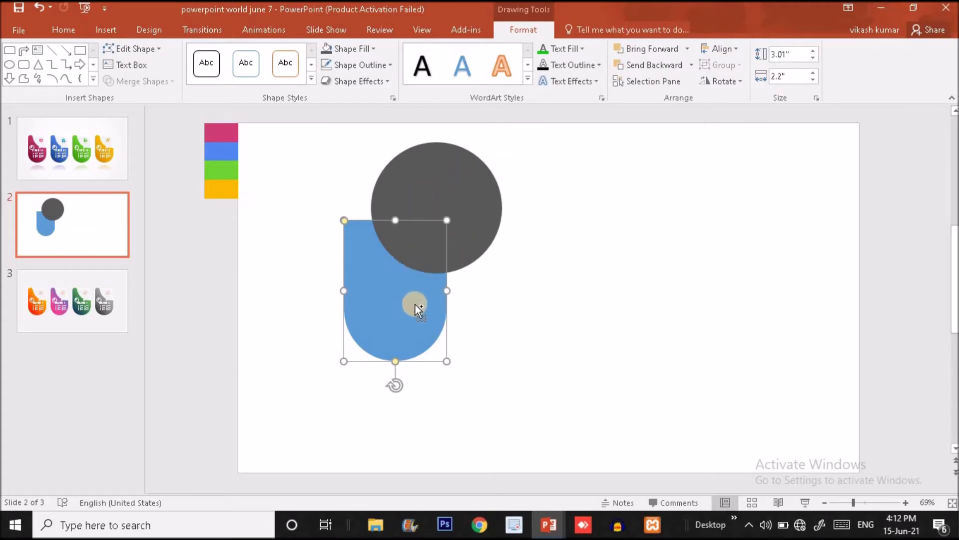
{"action": "left_click", "coordinate": [478, 200], "text": "shift"}
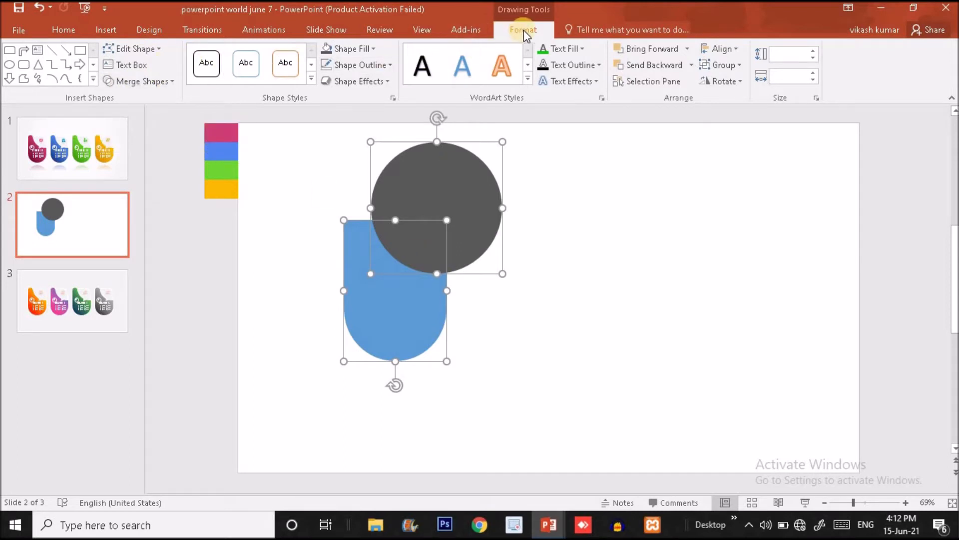
{"action": "left_click", "coordinate": [156, 80]}
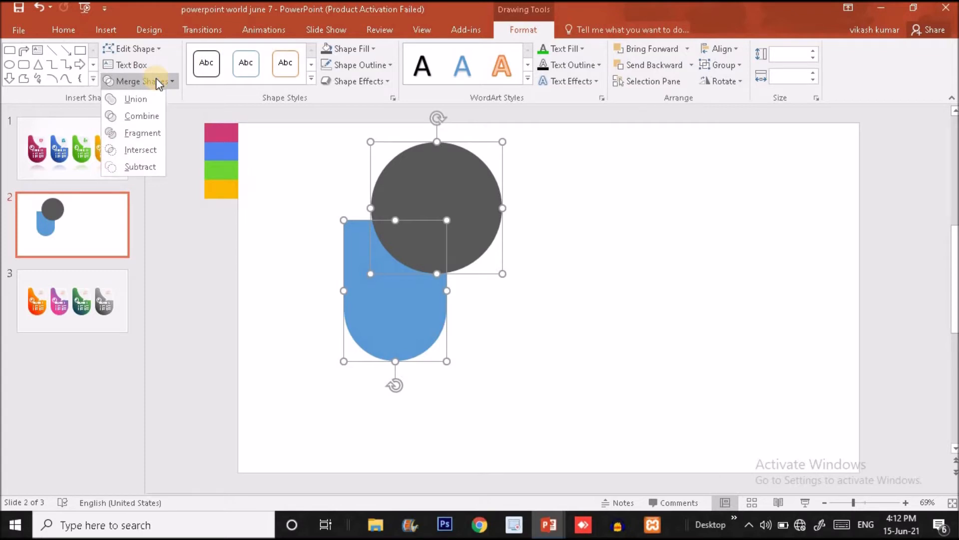
{"action": "left_click", "coordinate": [140, 166]}
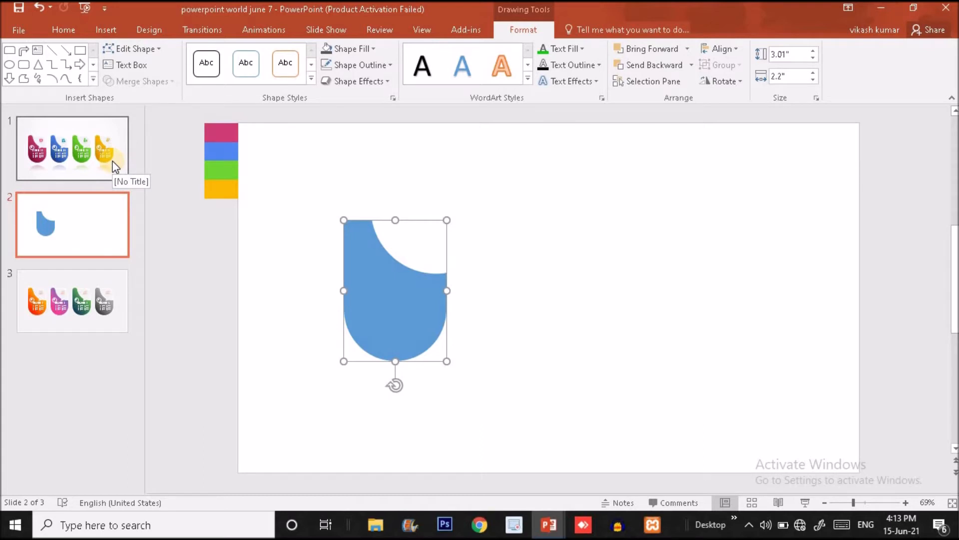
- Draw a circle about 0.64" in diameter near the blue shape's narrow upper end and fill it with dark gray
{"action": "left_click_drag", "start_coordinate": [379, 300], "coordinate": [368, 300]}
{"action": "left_click", "coordinate": [86, 172]}
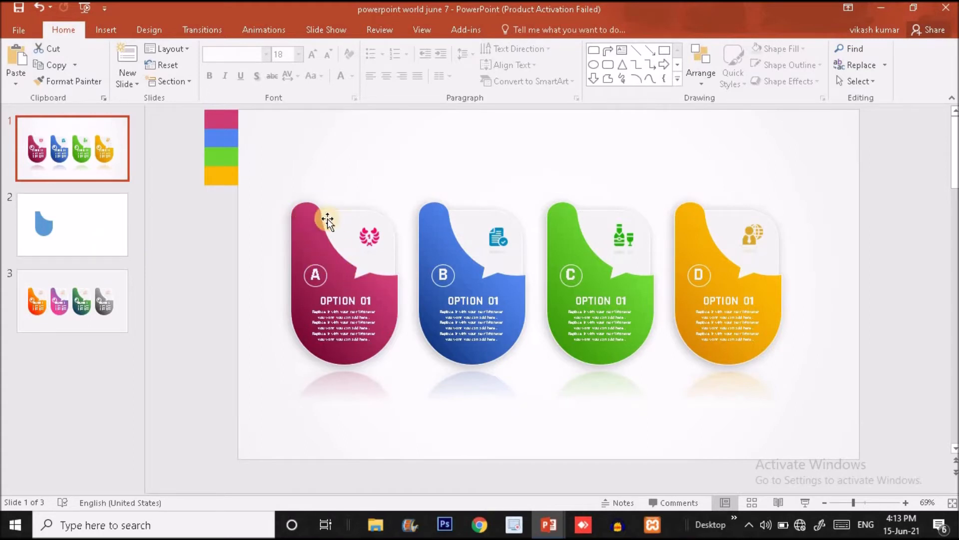
{"action": "left_click", "coordinate": [118, 250]}
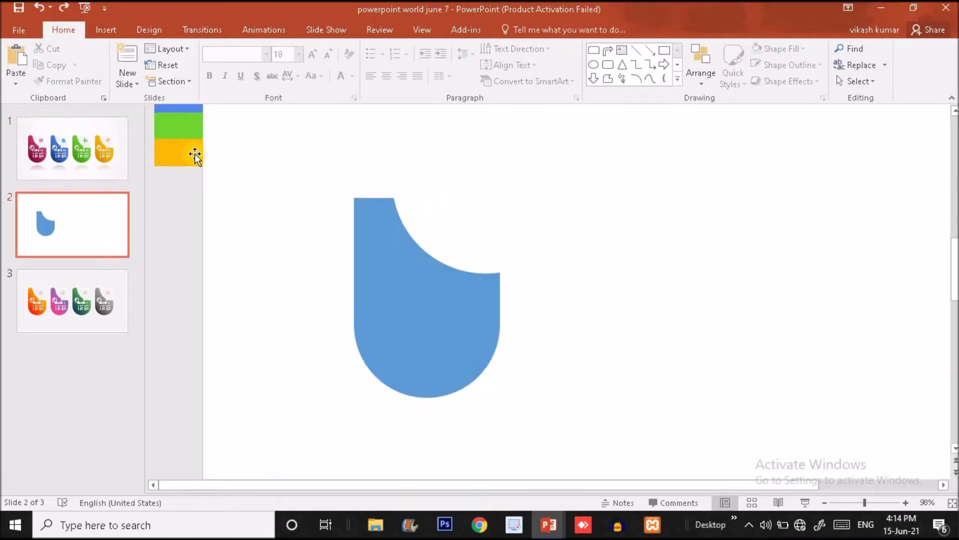
{"action": "left_click", "coordinate": [63, 160]}
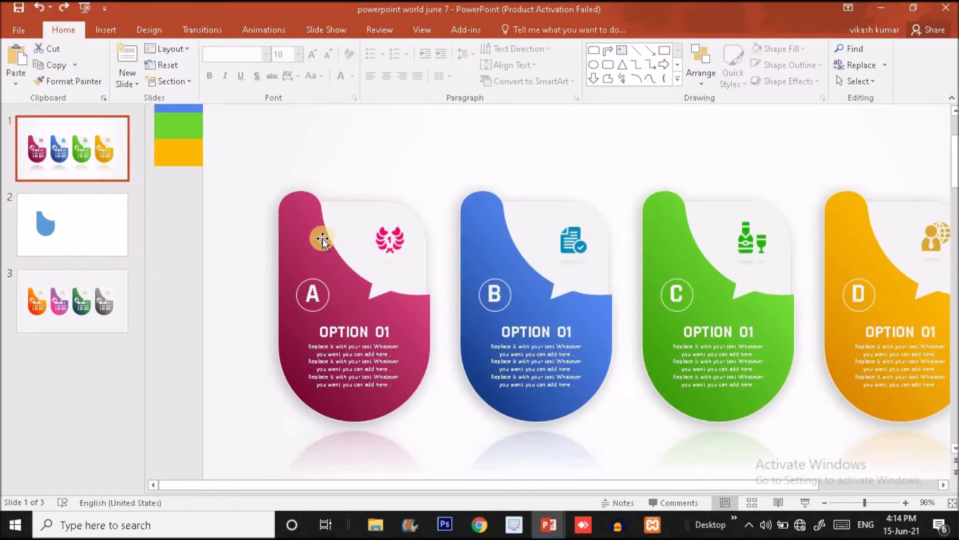
{"action": "left_click", "coordinate": [89, 212]}
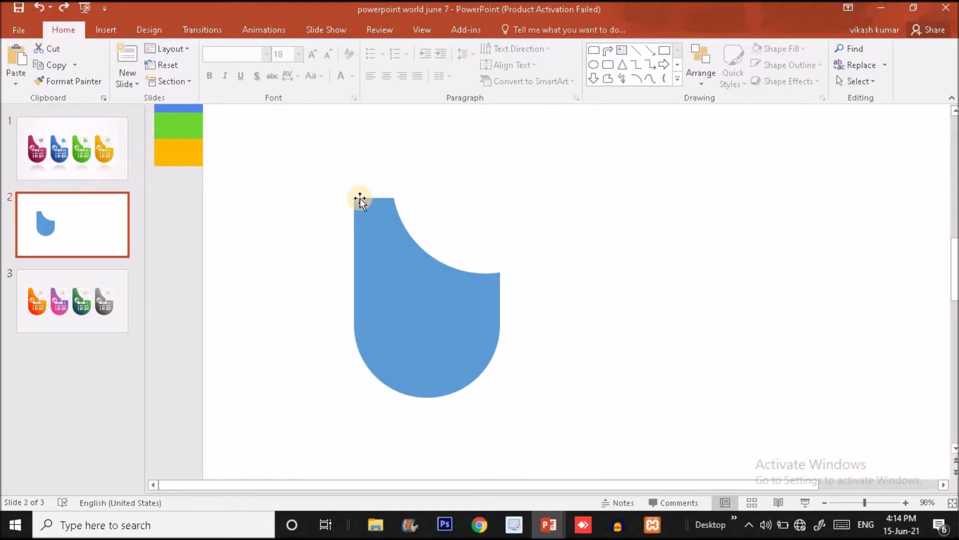
{"action": "left_click", "coordinate": [102, 29]}
{"action": "left_click", "coordinate": [235, 67]}
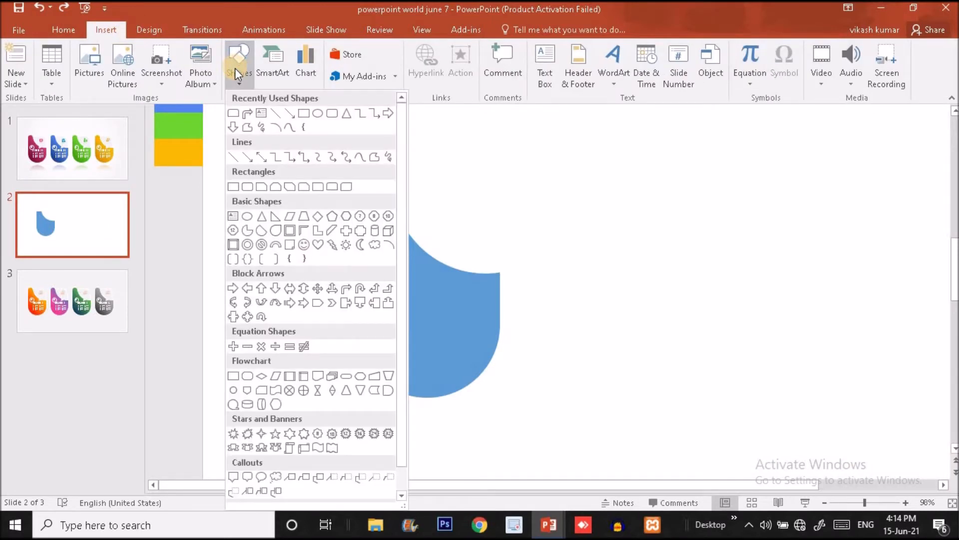
{"action": "left_click", "coordinate": [319, 116]}
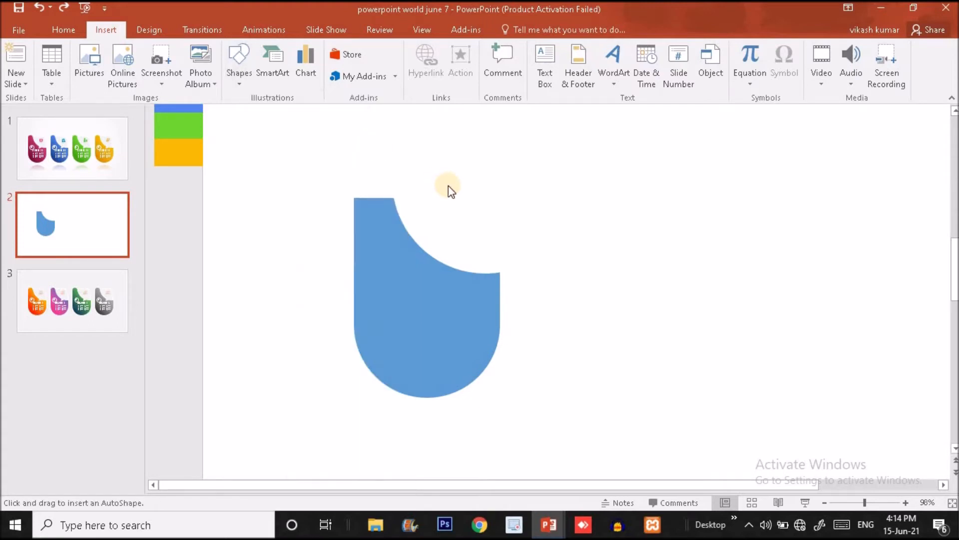
{"action": "left_click_drag", "start_coordinate": [448, 184], "coordinate": [470, 207]}
{"action": "left_click", "coordinate": [329, 52]}
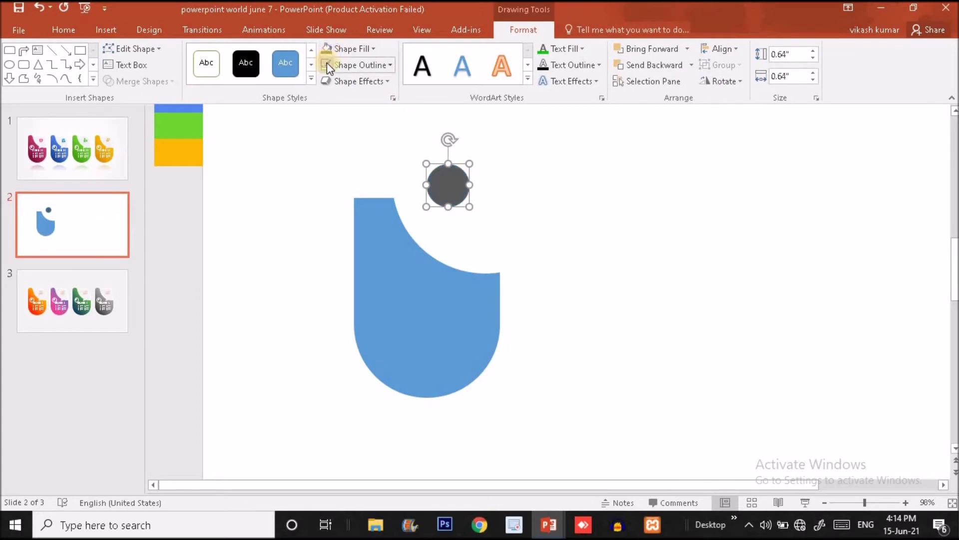
- Move the small dark gray circle onto the narrow upper end of the blue shape and send it to the back
{"action": "left_click_drag", "start_coordinate": [445, 179], "coordinate": [399, 200]}
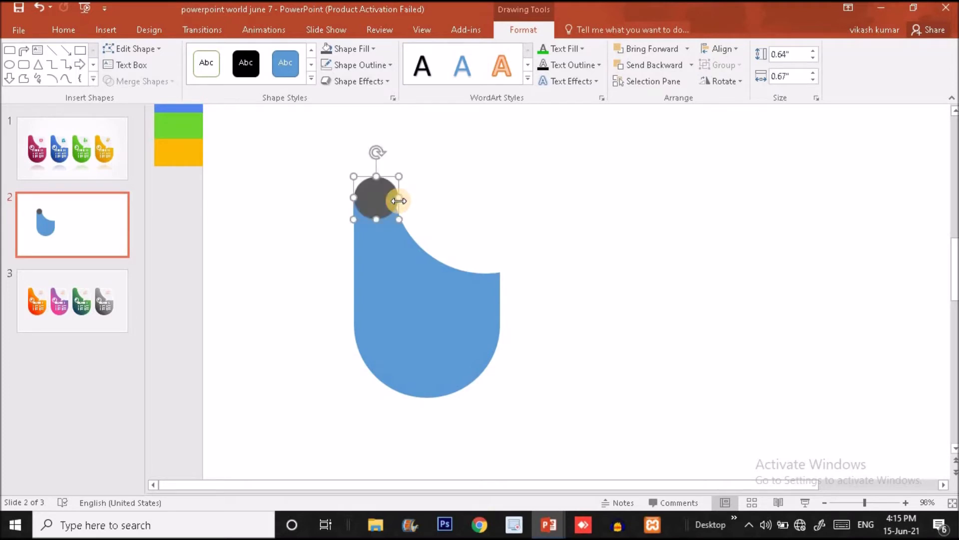
{"action": "key", "text": "ctrl+z"}
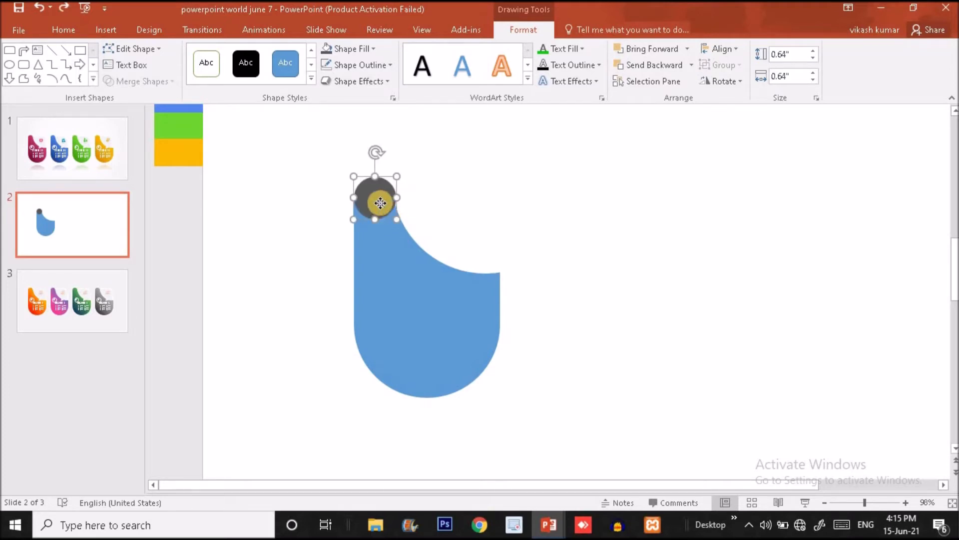
{"action": "right_click", "coordinate": [380, 203]}
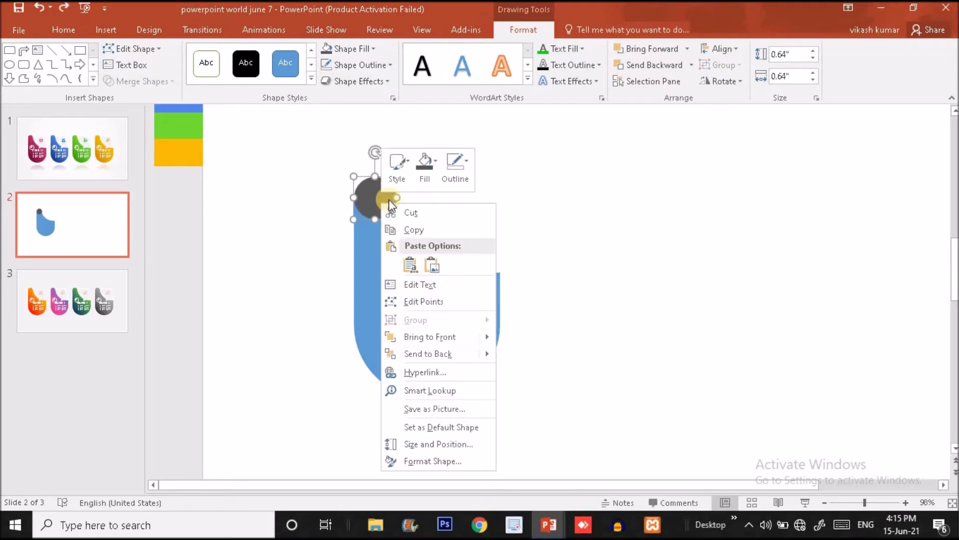
{"action": "left_click", "coordinate": [462, 355]}
{"action": "left_click", "coordinate": [516, 208]}
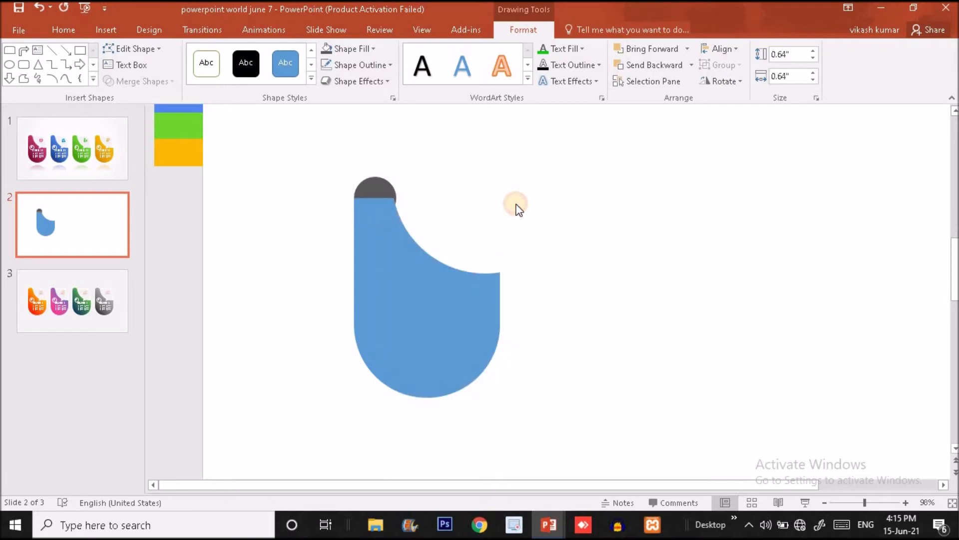
- Try to shrink the dark gray circle slightly to match the width of the blue shape's narrow upper end
{"action": "left_click", "coordinate": [379, 193]}
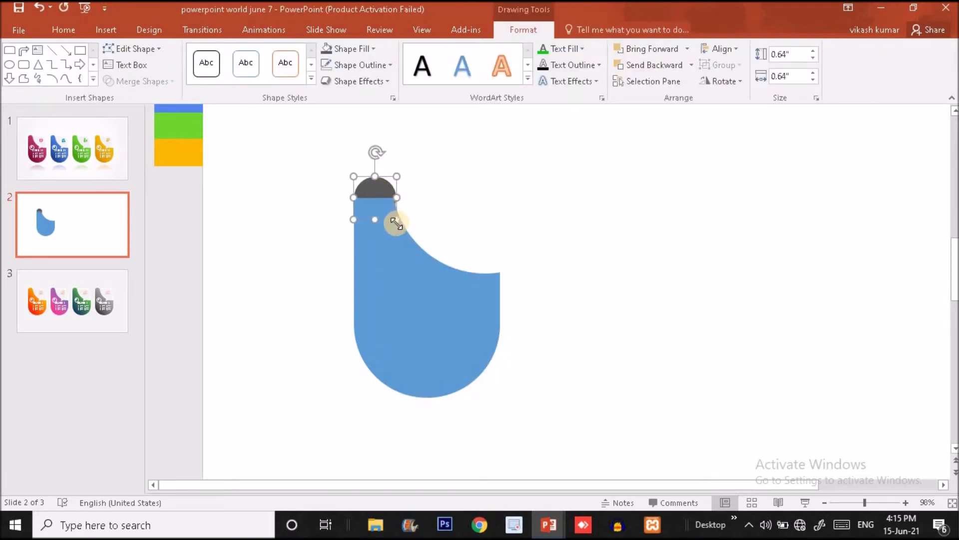
{"action": "left_click_drag", "start_coordinate": [395, 219], "coordinate": [393, 217]}
{"action": "left_click", "coordinate": [442, 199]}
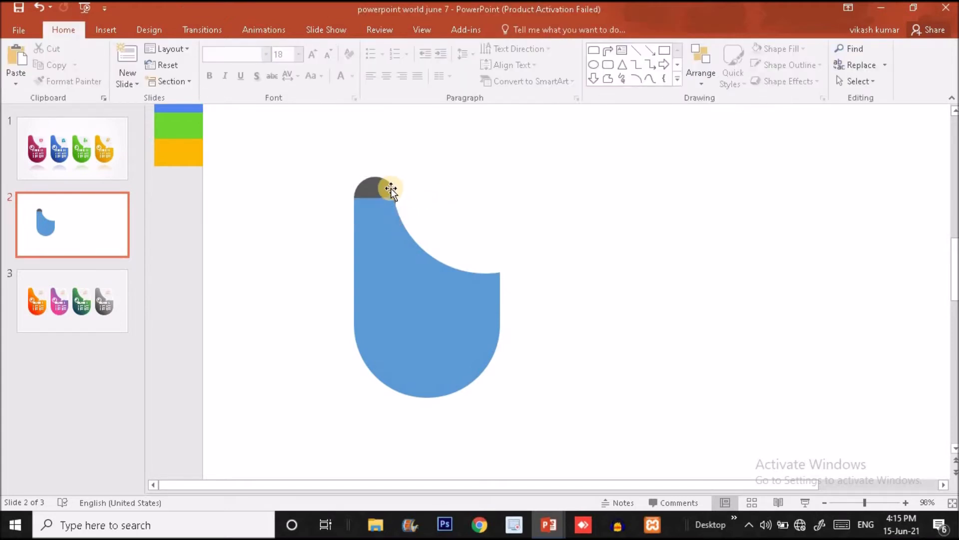
{"action": "left_click", "coordinate": [390, 188]}
{"action": "left_click_drag", "start_coordinate": [394, 214], "coordinate": [390, 204]}
{"action": "left_click", "coordinate": [433, 205]}
- Widen the blue shape to about 2.33" and nudge it up so its narrow end lines up with the circle
{"action": "left_click", "coordinate": [402, 229]}
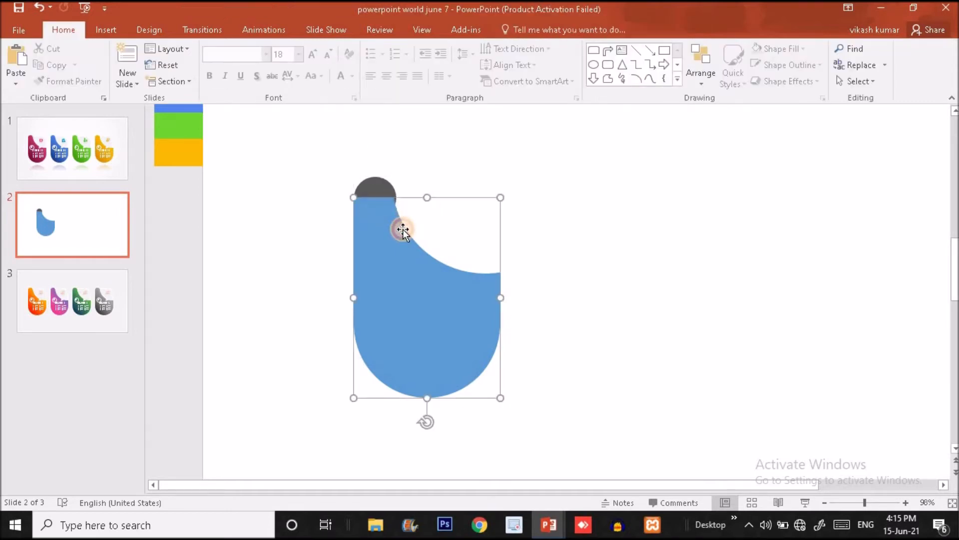
{"action": "left_click_drag", "start_coordinate": [503, 298], "coordinate": [508, 295]}
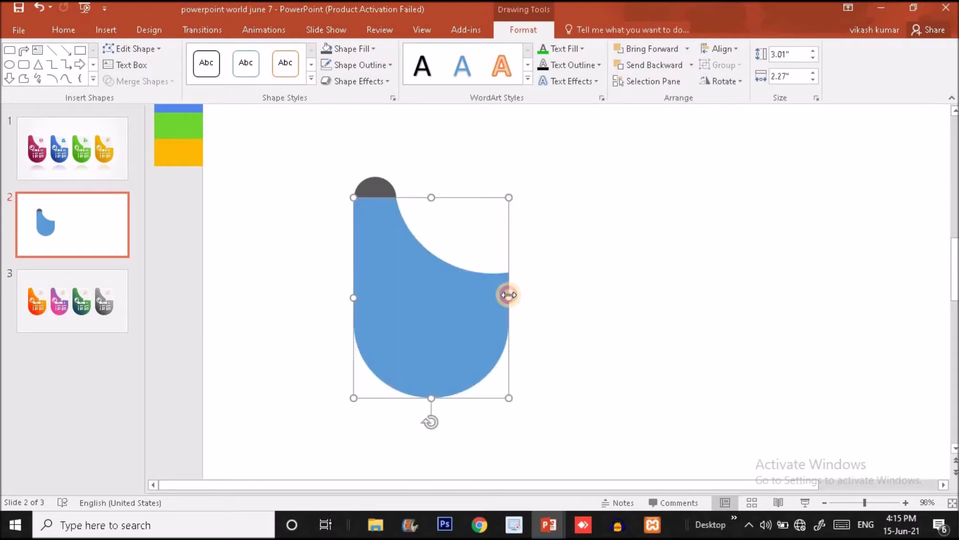
{"action": "left_click", "coordinate": [535, 279]}
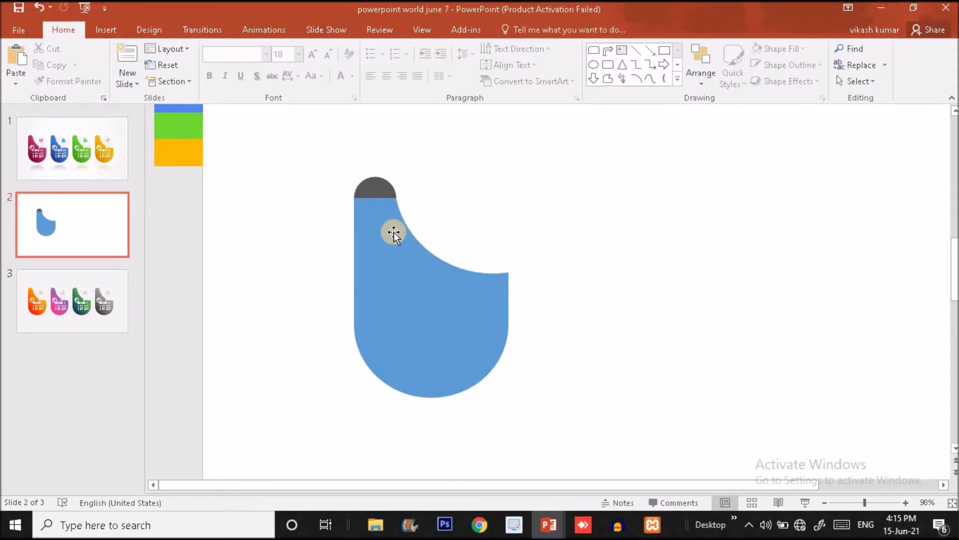
{"action": "left_click_drag", "start_coordinate": [392, 230], "coordinate": [393, 230]}
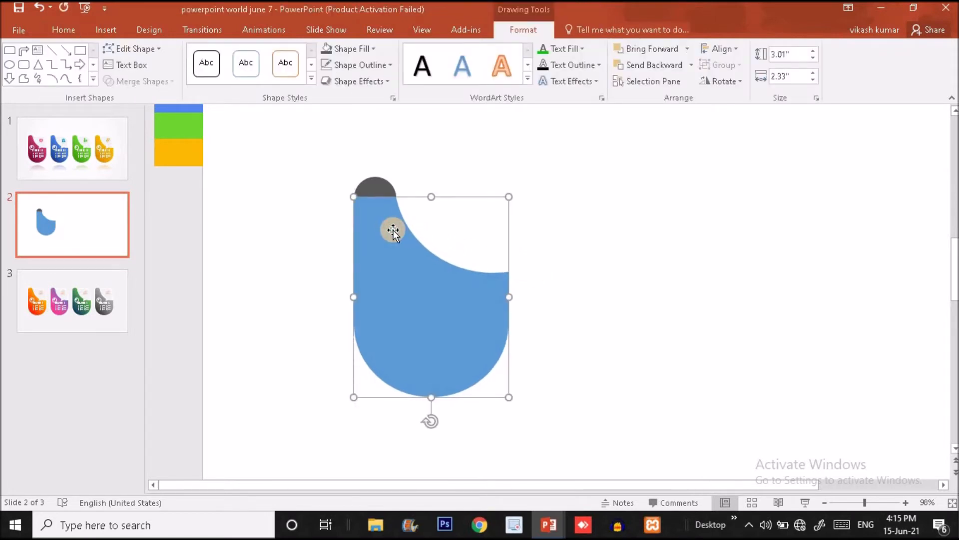
{"action": "left_click", "coordinate": [560, 237]}
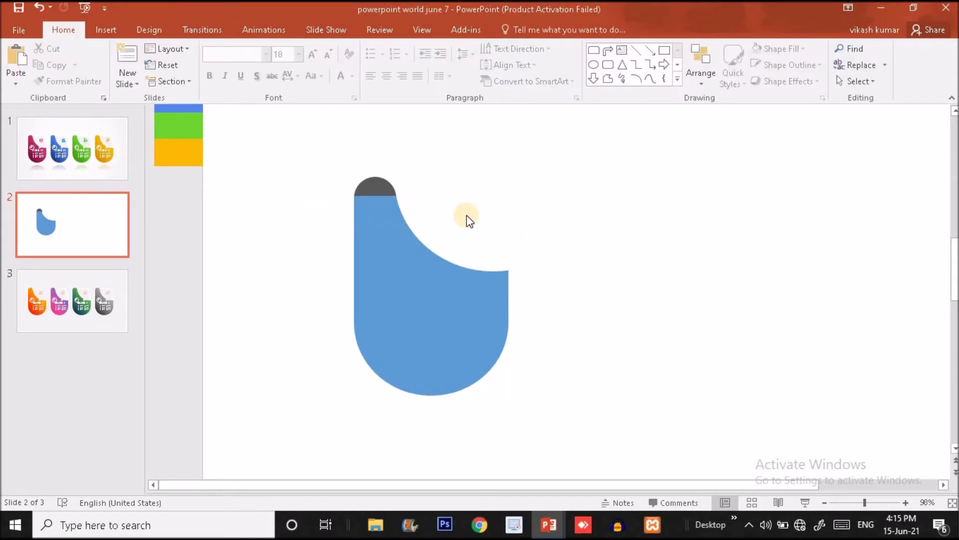
- Merge the small circle and the blue shape into one shape with Union
{"action": "left_click_drag", "start_coordinate": [329, 139], "coordinate": [635, 436]}
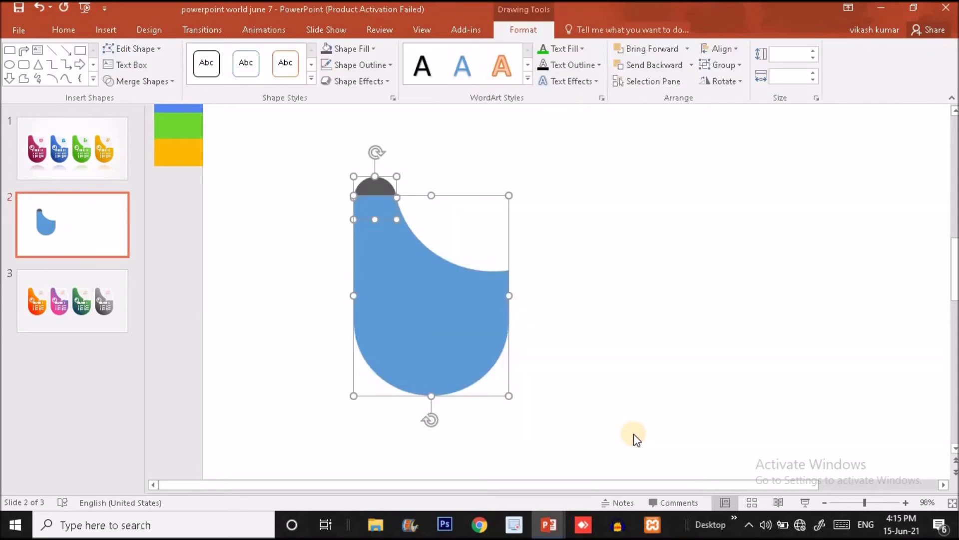
{"action": "left_click", "coordinate": [151, 81]}
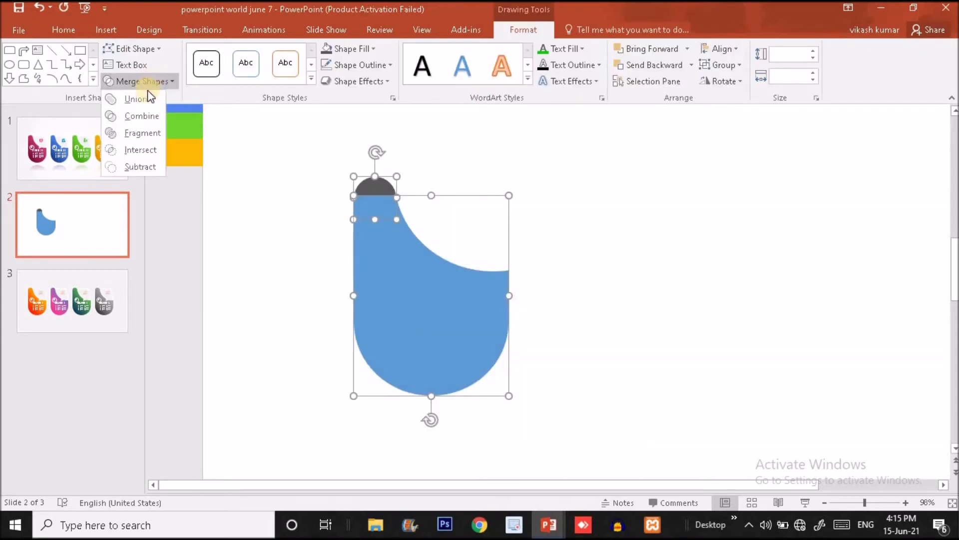
{"action": "left_click", "coordinate": [147, 96]}
{"action": "left_click", "coordinate": [295, 223]}
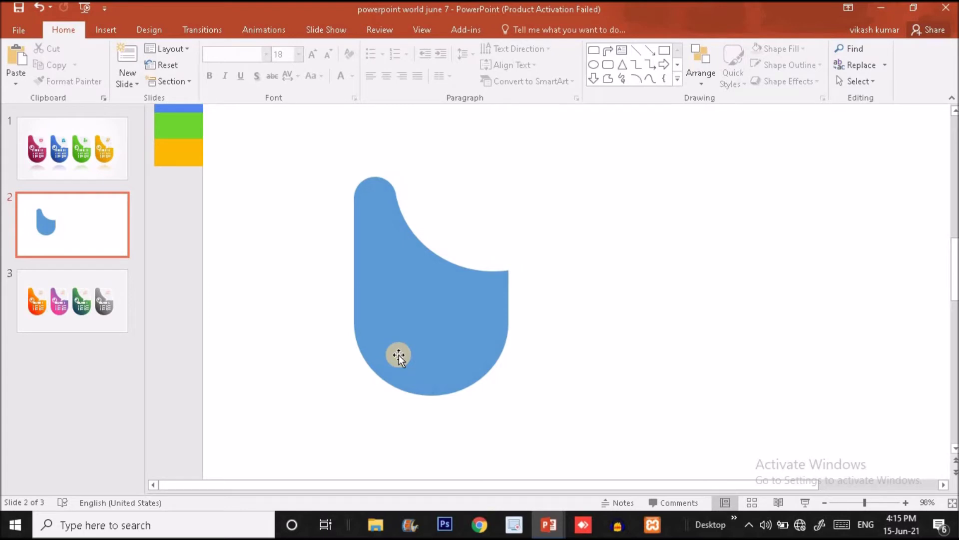
- Examine the light rounded panel behind the colored part of option card A on the first slide, and return to the second slide
{"action": "left_click", "coordinate": [83, 174]}
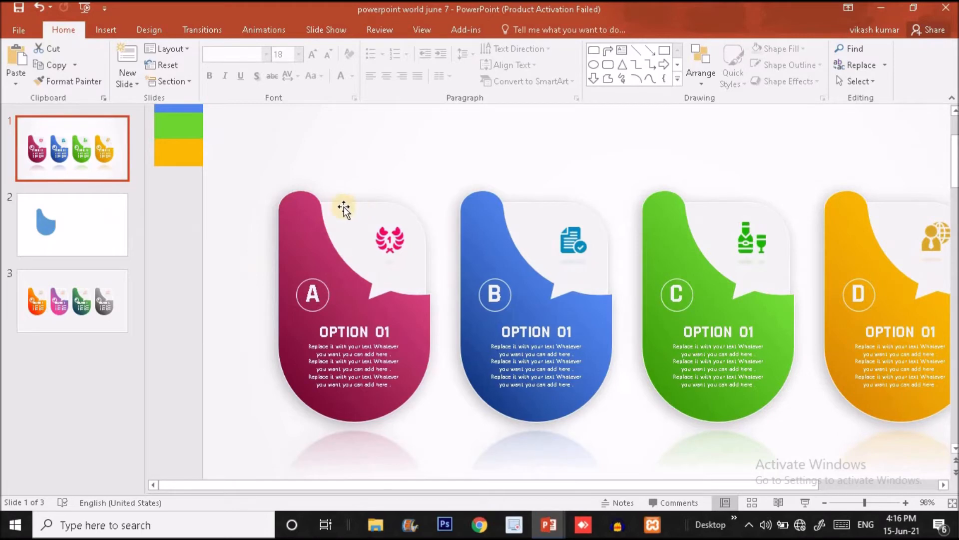
{"action": "left_click", "coordinate": [96, 226]}
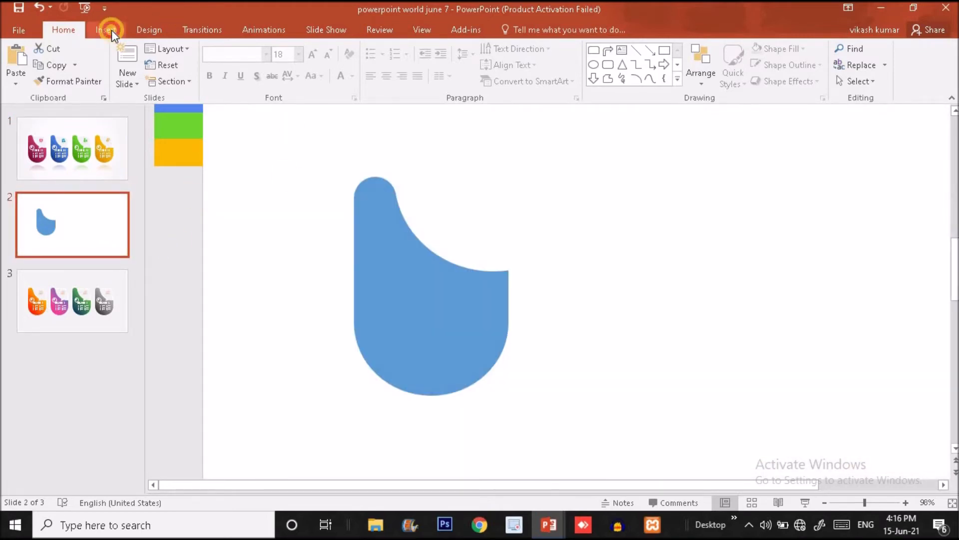
{"action": "left_click", "coordinate": [106, 30]}
{"action": "left_click", "coordinate": [244, 75]}
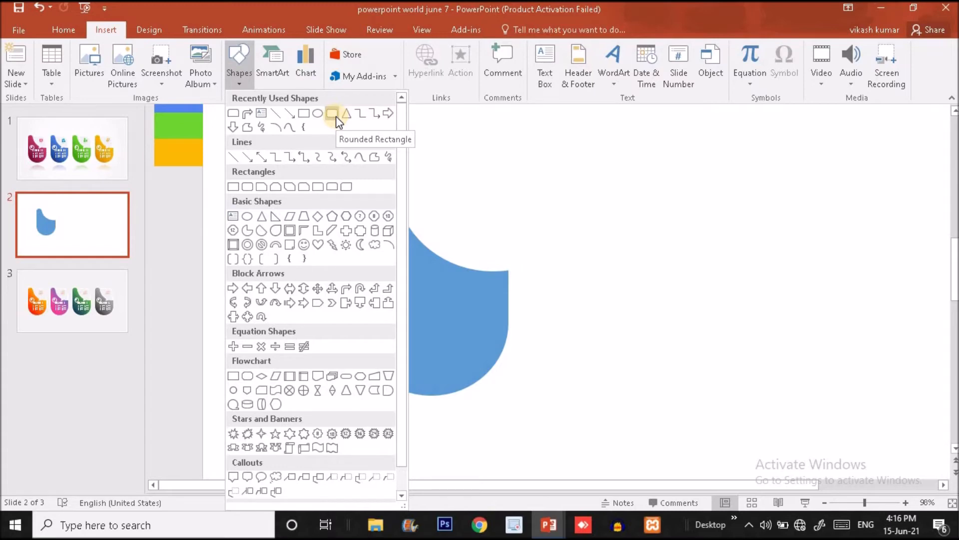
{"action": "left_click", "coordinate": [69, 139]}
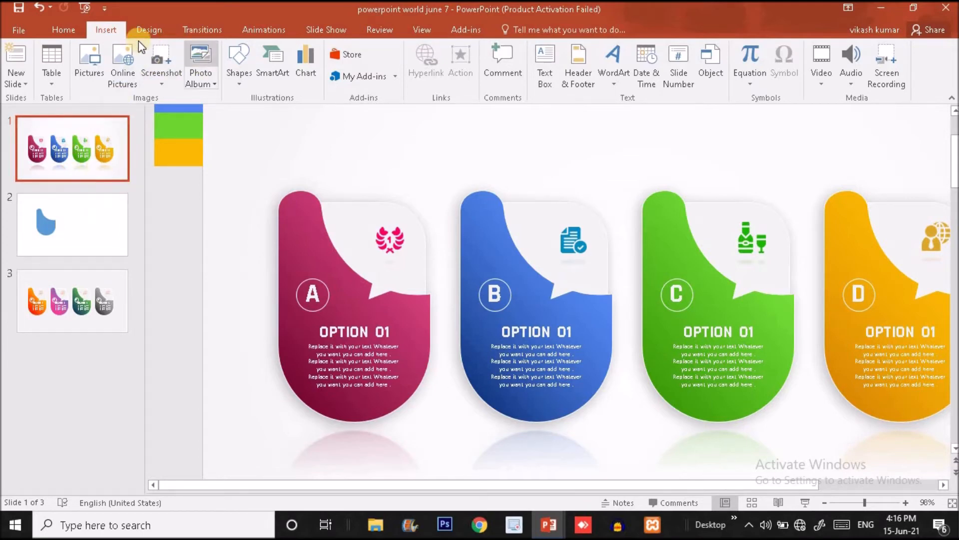
{"action": "left_click", "coordinate": [250, 79]}
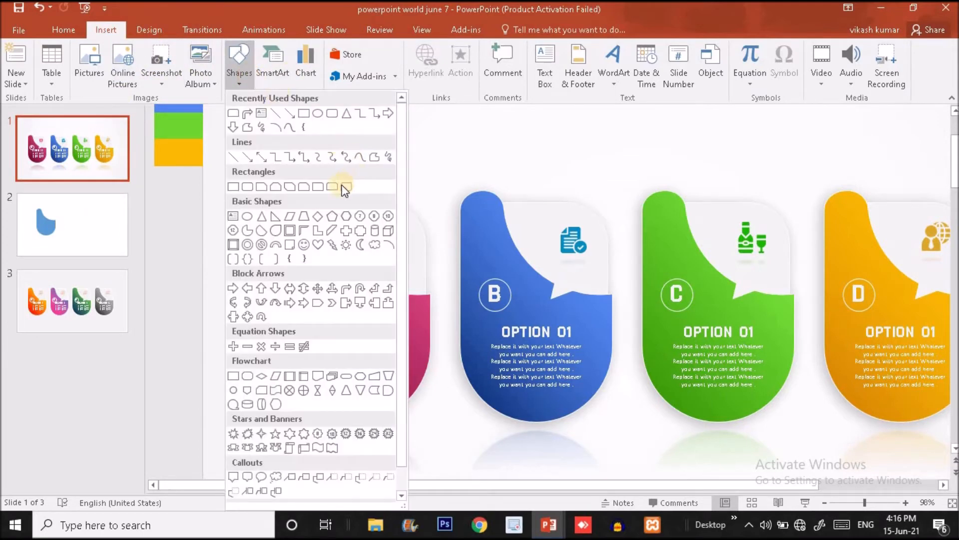
{"action": "left_click", "coordinate": [335, 186]}
{"action": "left_click", "coordinate": [82, 224]}
- Draw a dark gray rectangle with rounded top corners, about 1.63" wide and 1.4" high, and place it over the blue shape's concave cut-out
{"action": "left_click", "coordinate": [239, 83]}
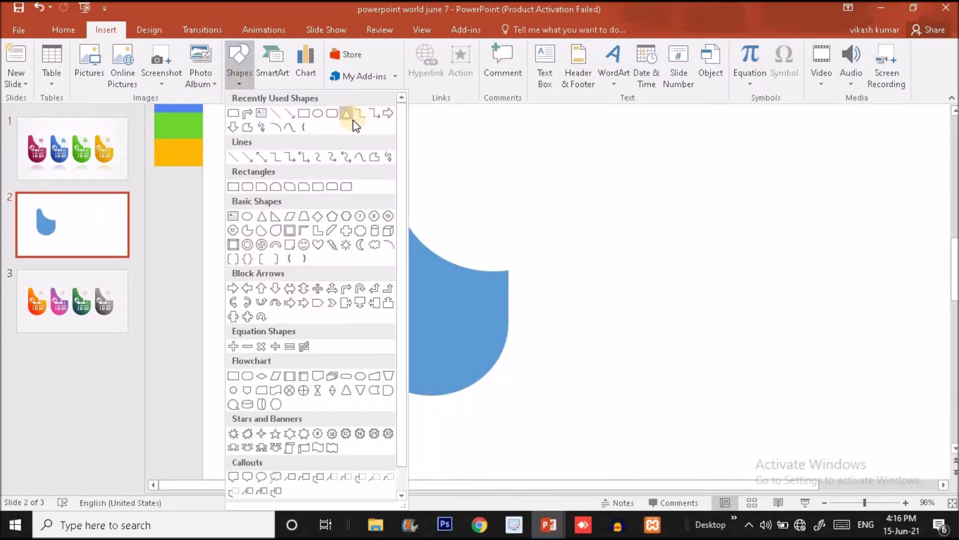
{"action": "left_click", "coordinate": [332, 186]}
{"action": "left_click_drag", "start_coordinate": [437, 177], "coordinate": [546, 274]}
{"action": "left_click_drag", "start_coordinate": [520, 178], "coordinate": [522, 181]}
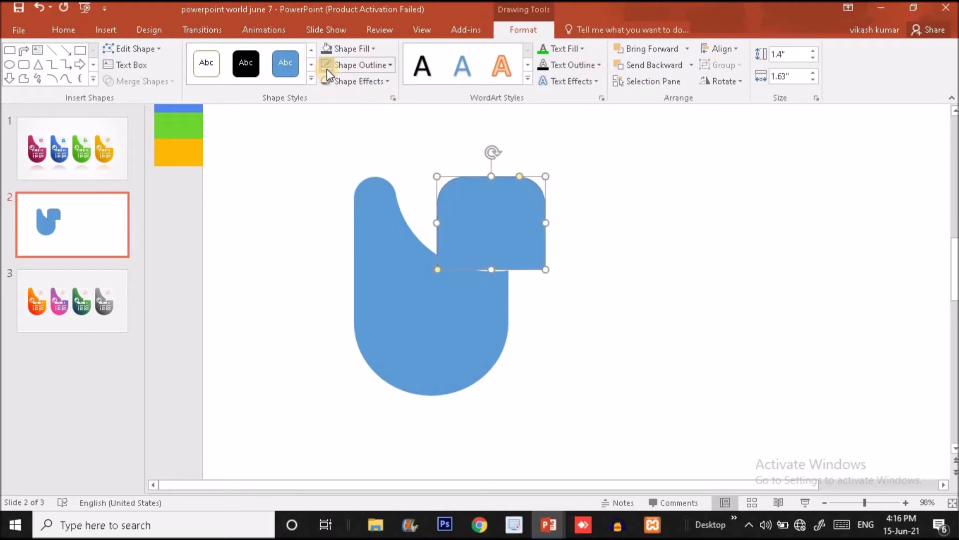
{"action": "left_click", "coordinate": [329, 49]}
{"action": "mouse_move", "coordinate": [473, 244]}
{"action": "left_mouse_down"}
{"action": "mouse_move", "coordinate": [452, 240]}
{"action": "mouse_move", "coordinate": [464, 251]}
{"action": "left_mouse_up"}
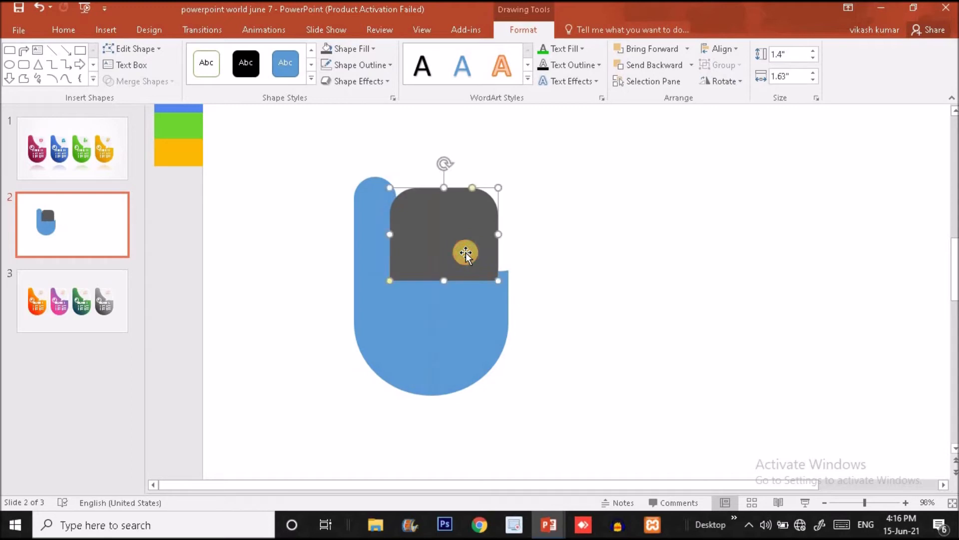
- Widen the dark gray rounded rectangle to about 2.17", reaching the blue shape's straight side, and send it to the back
{"action": "left_click_drag", "start_coordinate": [388, 233], "coordinate": [355, 235]}
{"action": "right_click", "coordinate": [411, 242]}
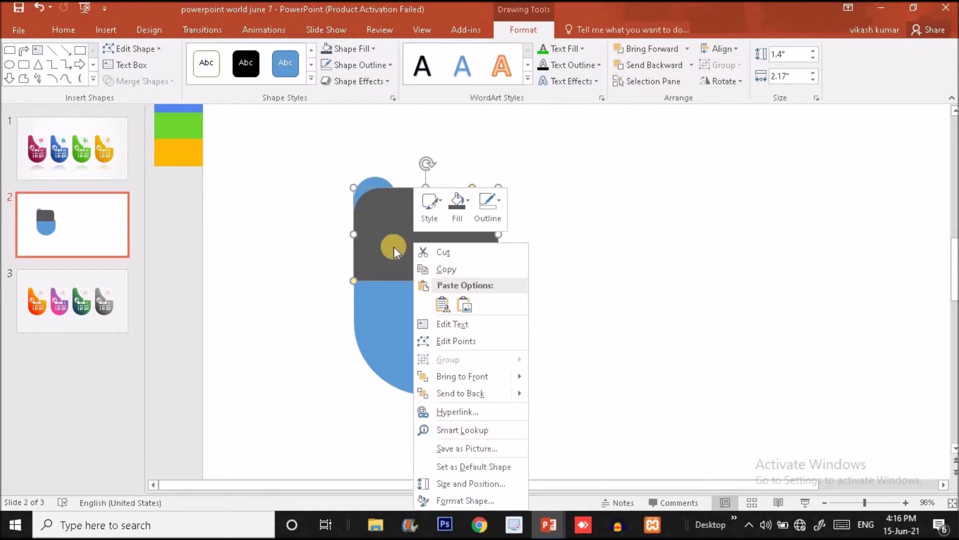
{"action": "mouse_move", "coordinate": [475, 395]}
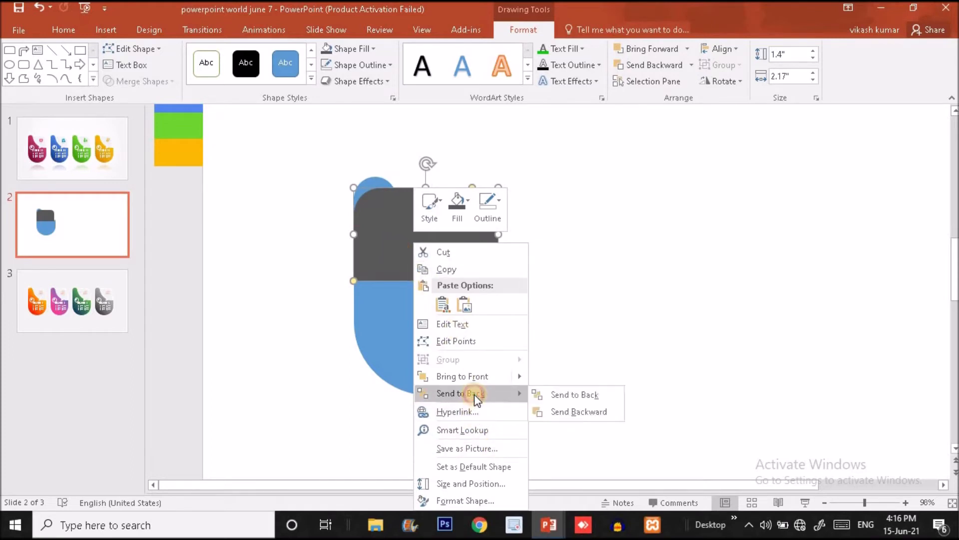
{"action": "left_click", "coordinate": [564, 392]}
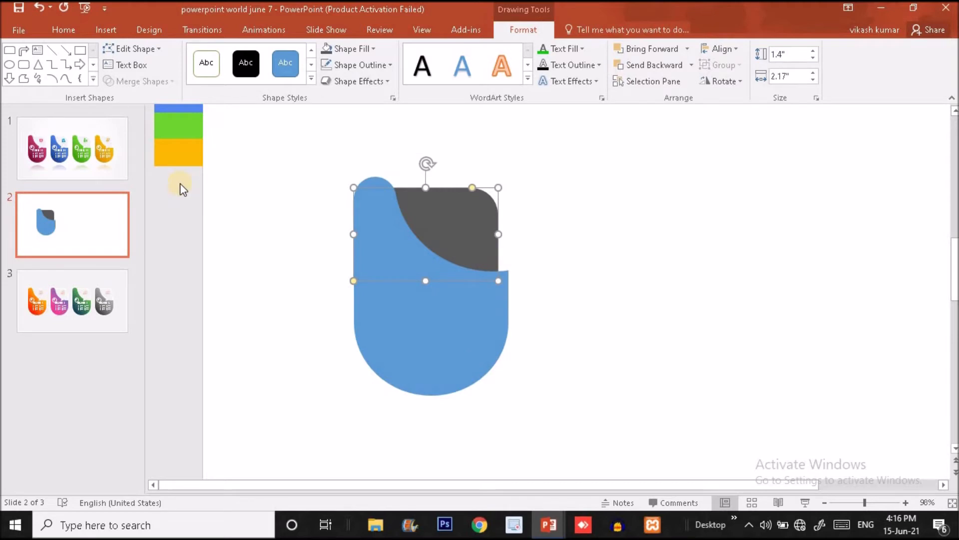
- Compare with the example cards on the first slide, and widen the gray panel slightly toward the blue shape's outer edge
{"action": "left_click", "coordinate": [100, 153]}
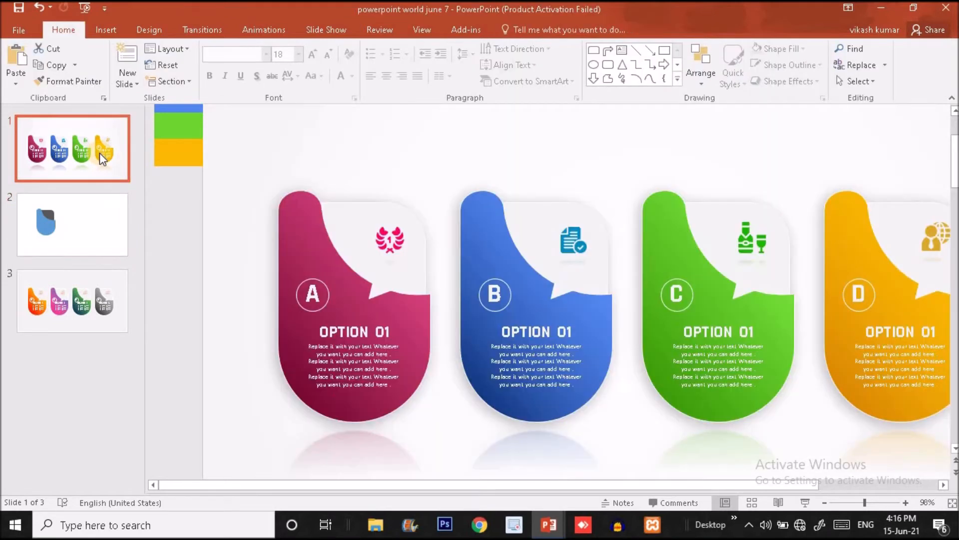
{"action": "left_click", "coordinate": [98, 239]}
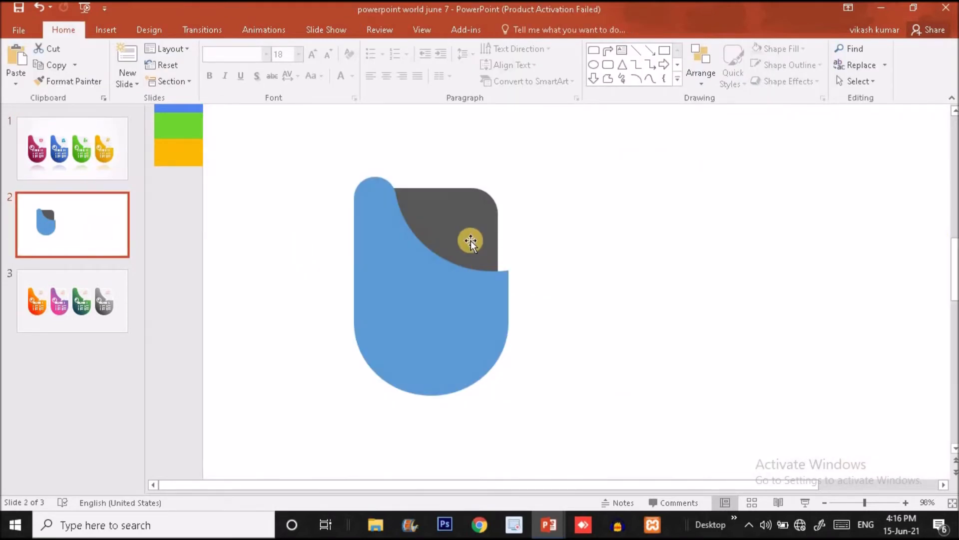
{"action": "left_click", "coordinate": [500, 241]}
{"action": "left_click_drag", "start_coordinate": [498, 235], "coordinate": [504, 235]}
{"action": "left_click", "coordinate": [575, 244]}
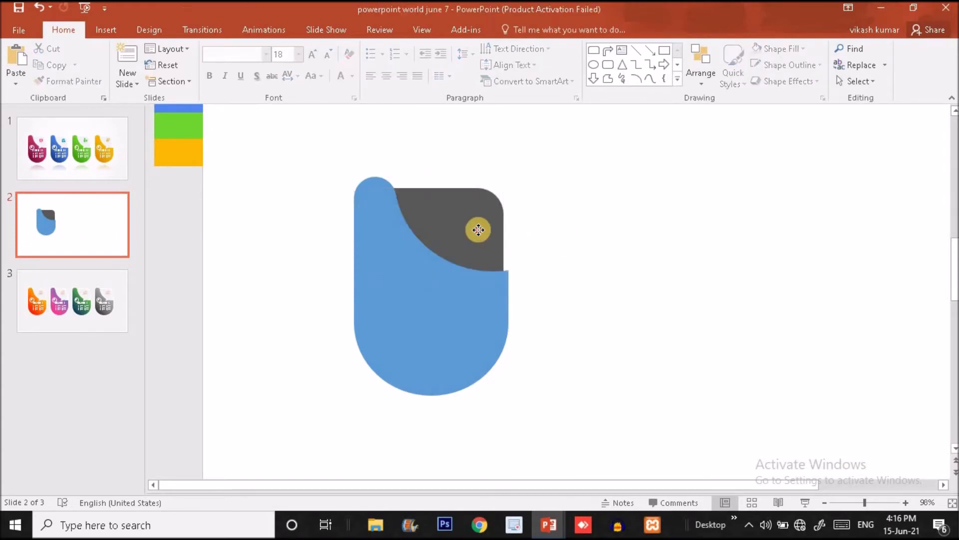
- Increase the rounding of the gray panel's top corners to match the light panels of the first slide's example cards
{"action": "left_click", "coordinate": [479, 214]}
{"action": "left_click_drag", "start_coordinate": [478, 191], "coordinate": [471, 188]}
{"action": "left_click", "coordinate": [595, 205]}
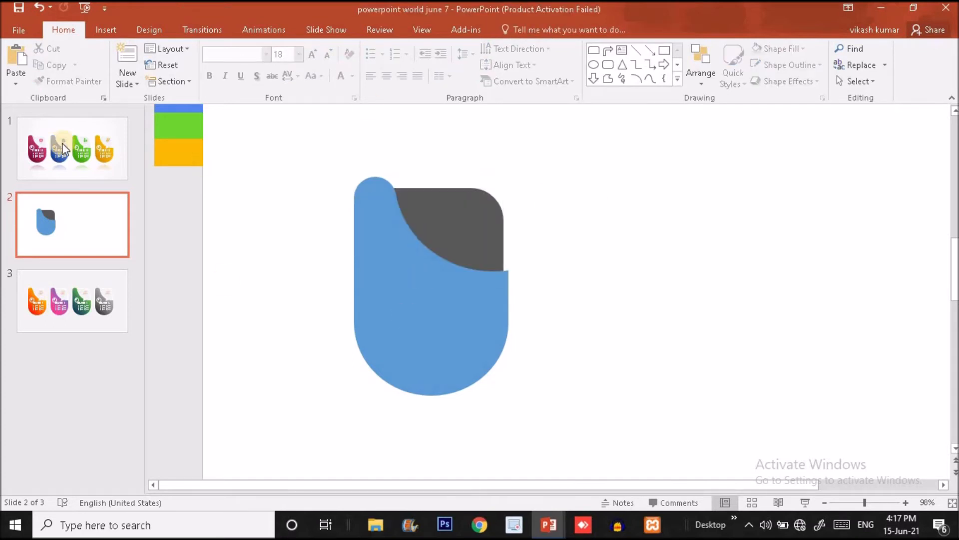
{"action": "left_click", "coordinate": [62, 162]}
{"action": "left_click", "coordinate": [70, 218]}
{"action": "left_click", "coordinate": [473, 200]}
{"action": "mouse_move", "coordinate": [473, 199]}
{"action": "left_mouse_down"}
{"action": "mouse_move", "coordinate": [471, 189]}
{"action": "mouse_move", "coordinate": [444, 191]}
{"action": "left_mouse_up"}
{"action": "left_click", "coordinate": [593, 232]}
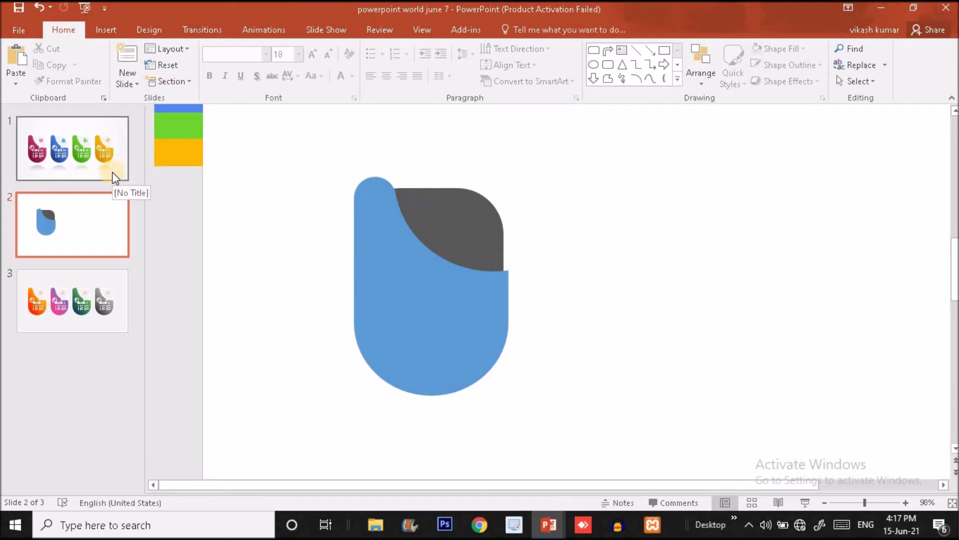
- Check the pointed notch on the example cards, and draw a triangle about 0.63" wide and 0.65" high beside the blue shape
{"action": "left_click", "coordinate": [89, 163]}
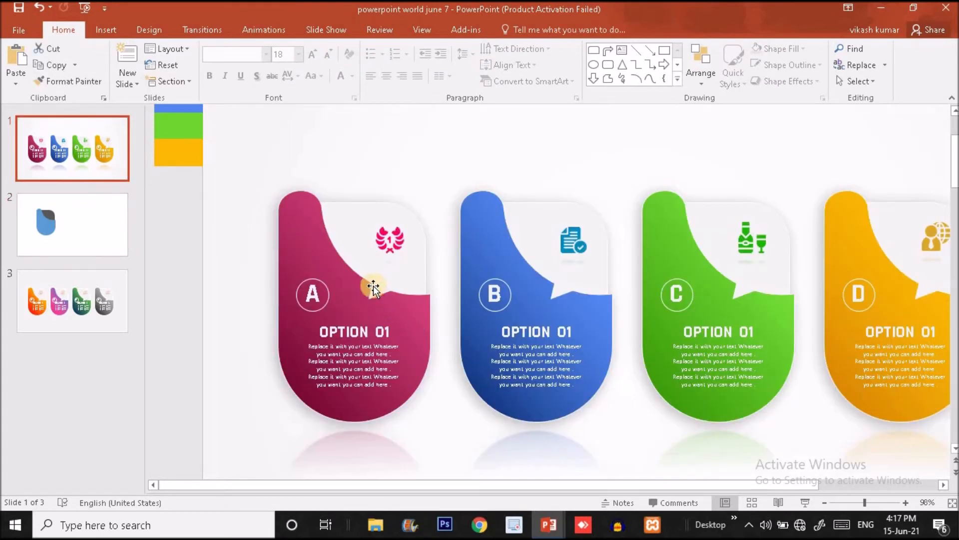
{"action": "left_click", "coordinate": [90, 236]}
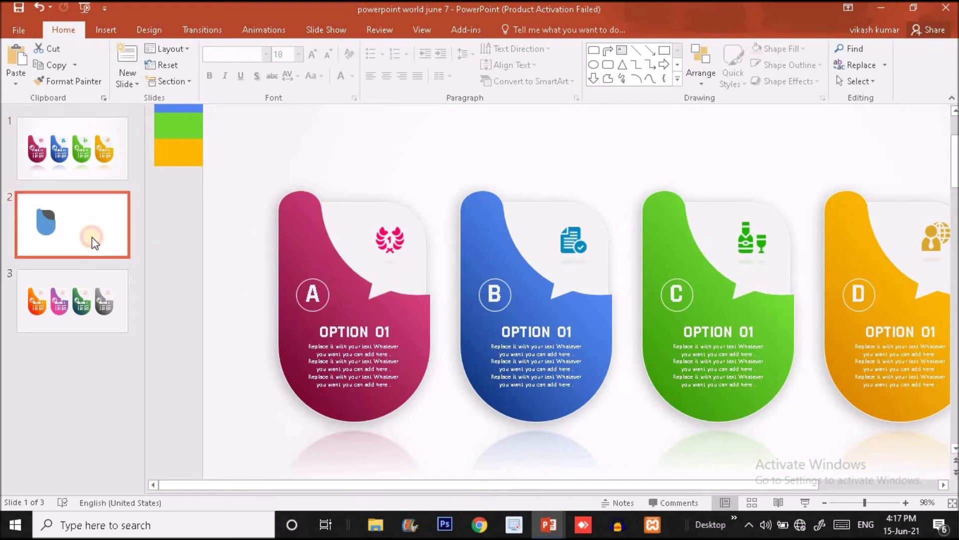
{"action": "left_click", "coordinate": [102, 31]}
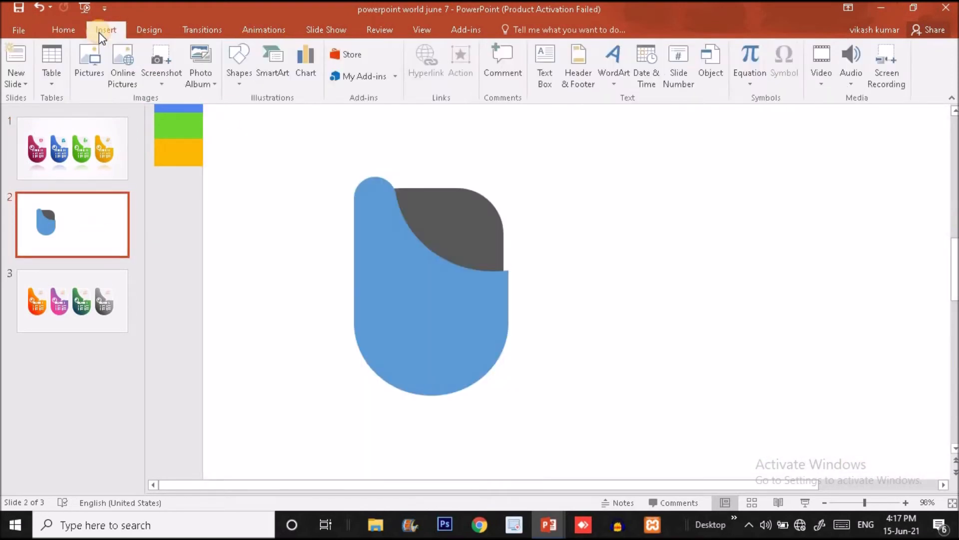
{"action": "left_click", "coordinate": [248, 82]}
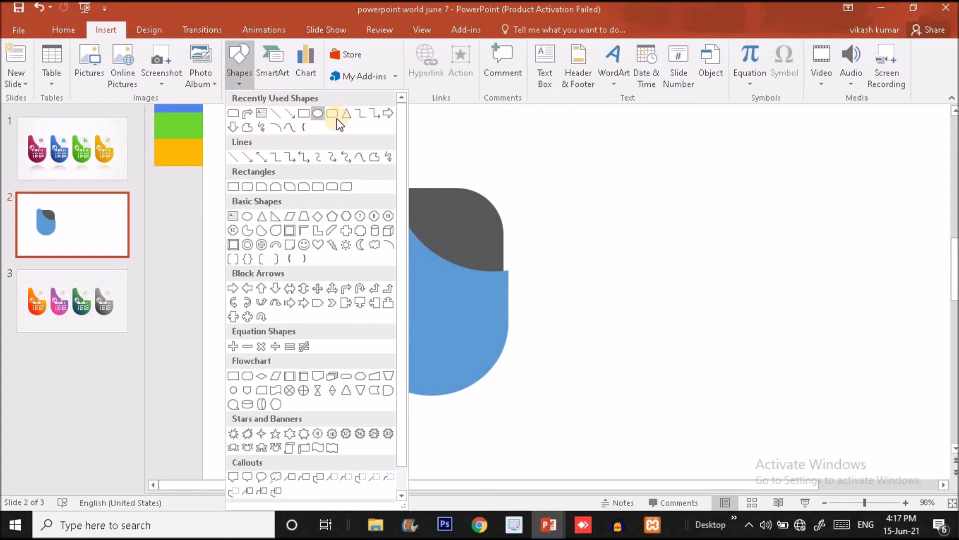
{"action": "left_click", "coordinate": [349, 122]}
{"action": "left_click_drag", "start_coordinate": [627, 177], "coordinate": [670, 220]}
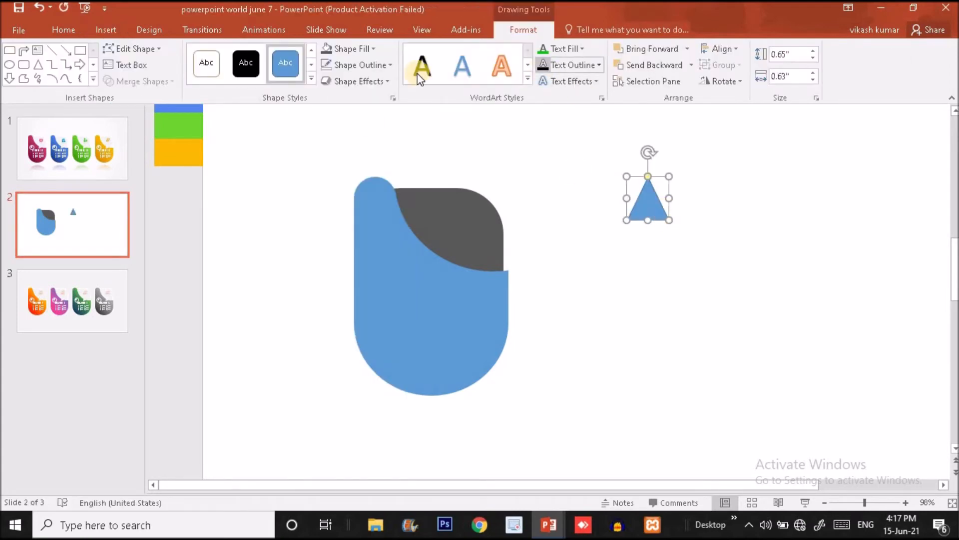
- Remove the triangle's outline and fill it with standard red
{"action": "left_click", "coordinate": [352, 65]}
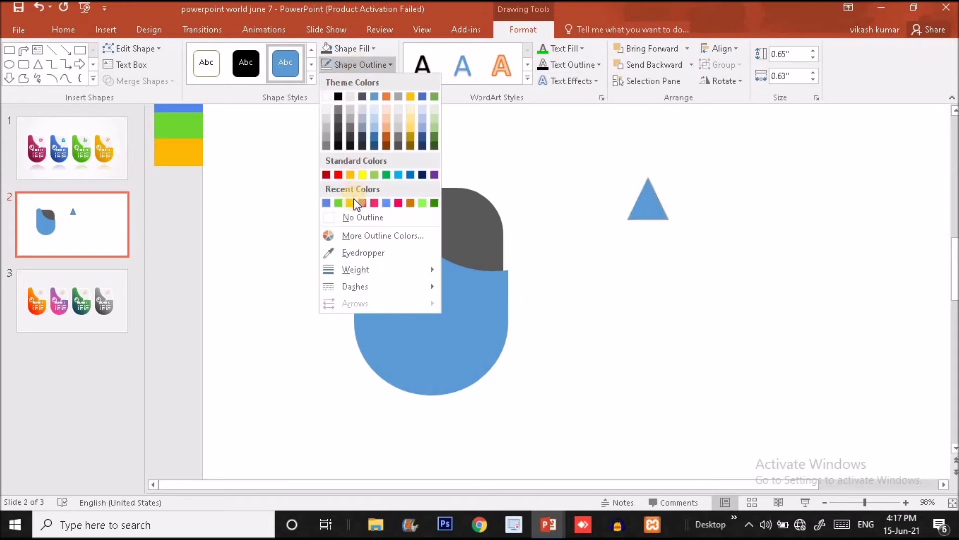
{"action": "left_click", "coordinate": [355, 217]}
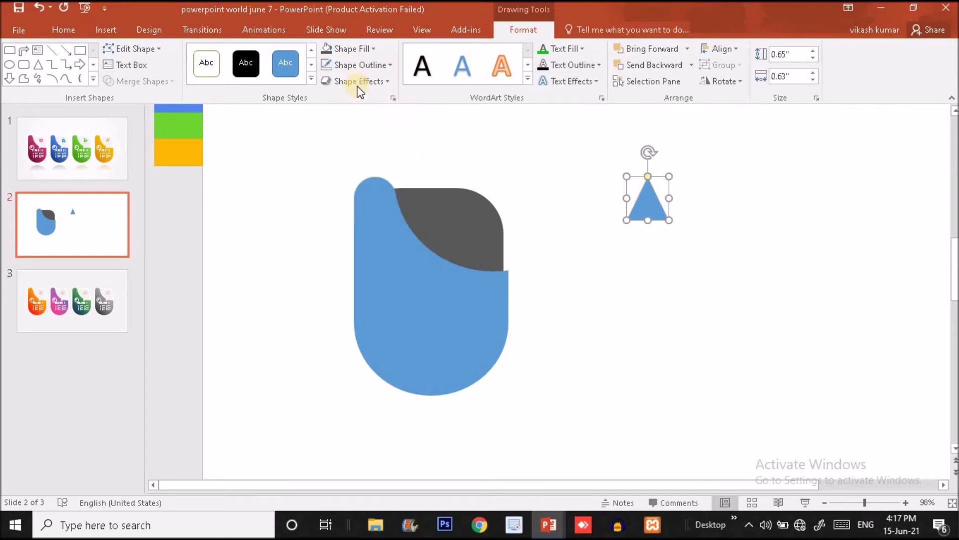
{"action": "left_click", "coordinate": [334, 46]}
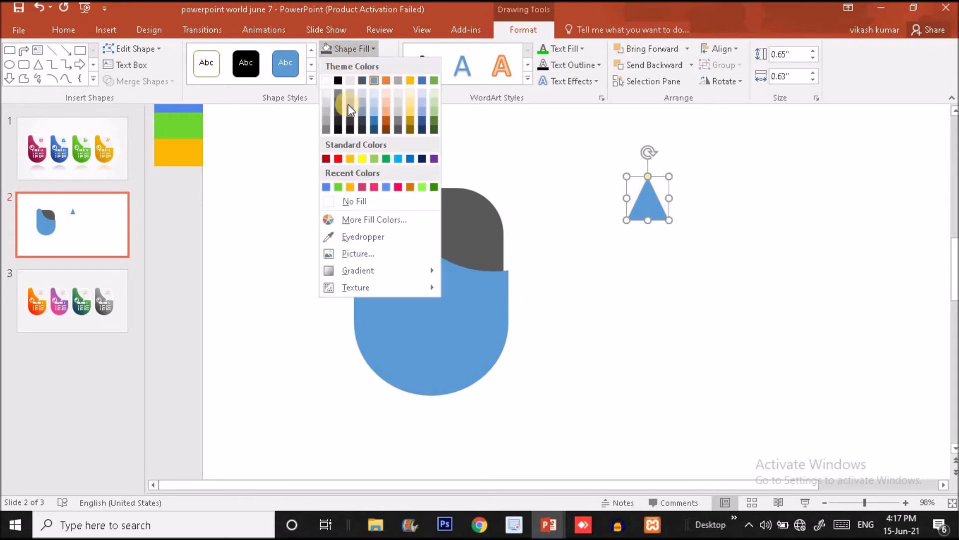
{"action": "left_click", "coordinate": [339, 158]}
- Rotate the red triangle, place it across the blue shape's concave edge, and edit its points into a slanted speech-bubble pointer
{"action": "left_click_drag", "start_coordinate": [645, 150], "coordinate": [622, 233]}
{"action": "left_click_drag", "start_coordinate": [644, 197], "coordinate": [437, 265]}
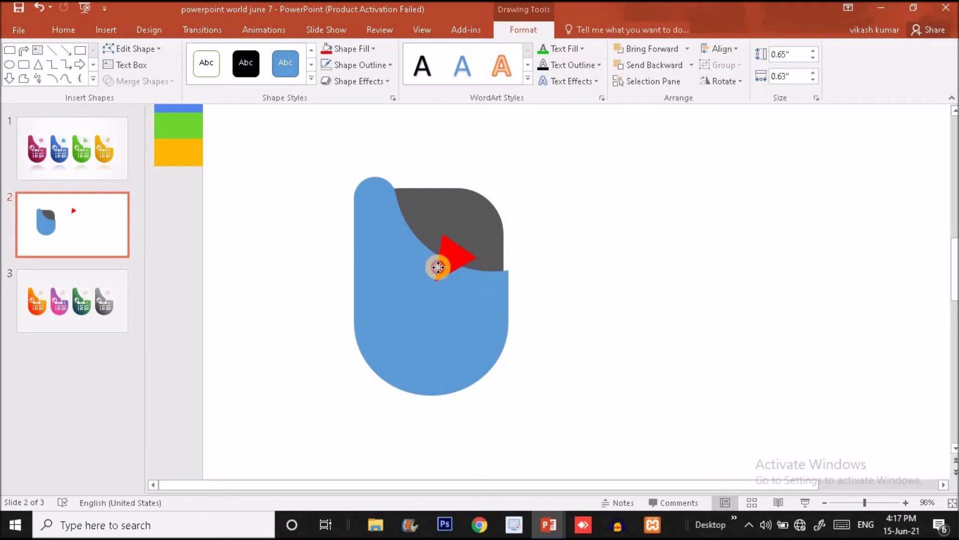
{"action": "right_click", "coordinate": [455, 266]}
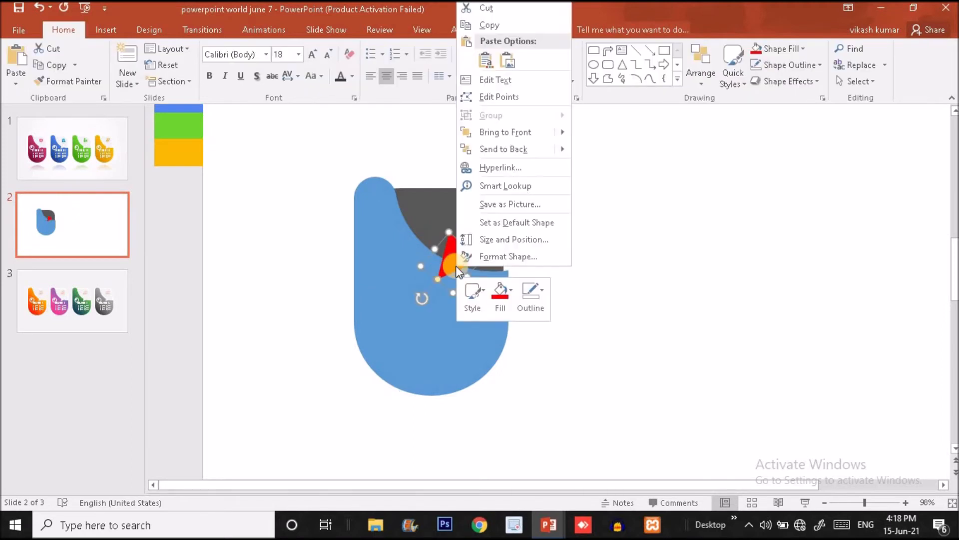
{"action": "left_click", "coordinate": [513, 112]}
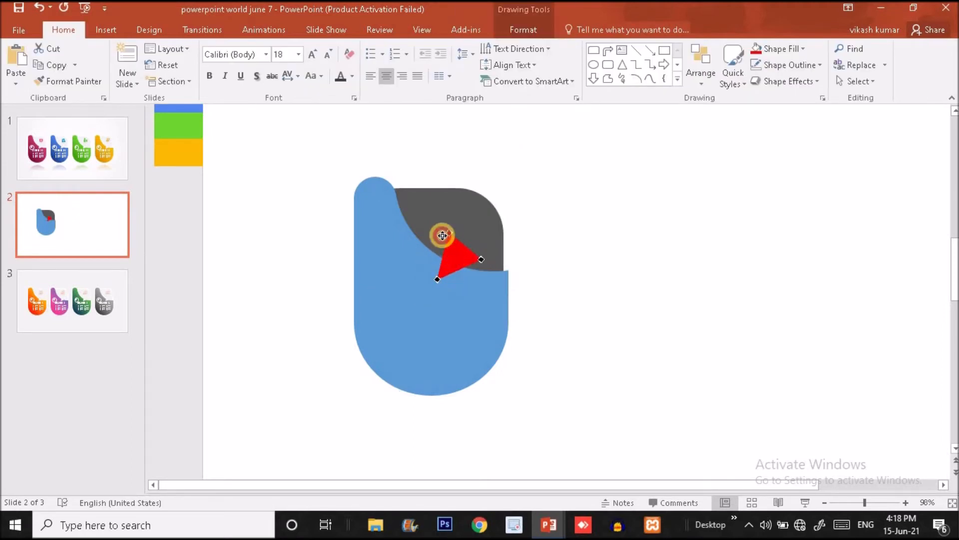
{"action": "left_click_drag", "start_coordinate": [441, 233], "coordinate": [450, 241]}
{"action": "mouse_move", "coordinate": [481, 259]}
{"action": "left_mouse_down"}
{"action": "mouse_move", "coordinate": [473, 254]}
{"action": "mouse_move", "coordinate": [480, 259]}
{"action": "left_mouse_up"}
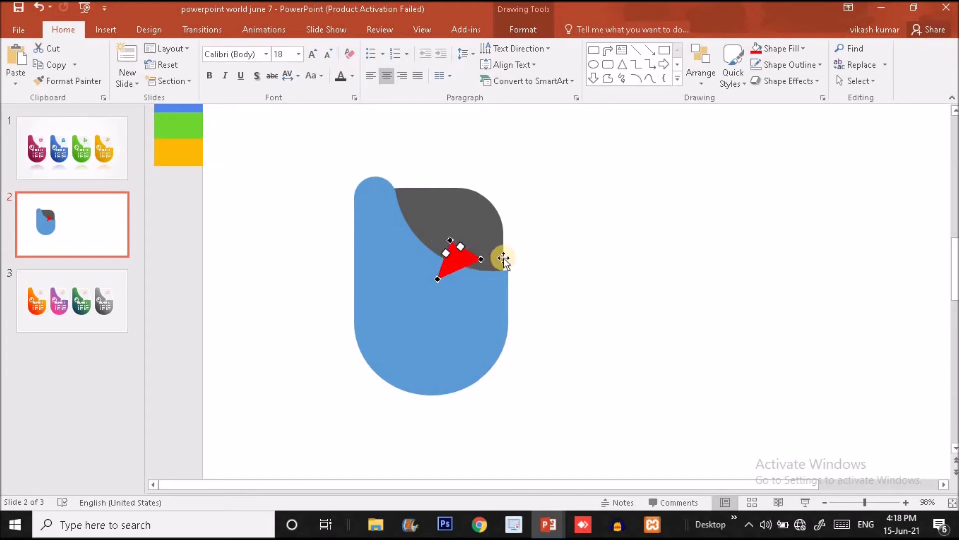
{"action": "left_click", "coordinate": [537, 257]}
- Subtract the red triangle from the blue shape to cut the pointed notch
{"action": "left_click", "coordinate": [463, 304]}
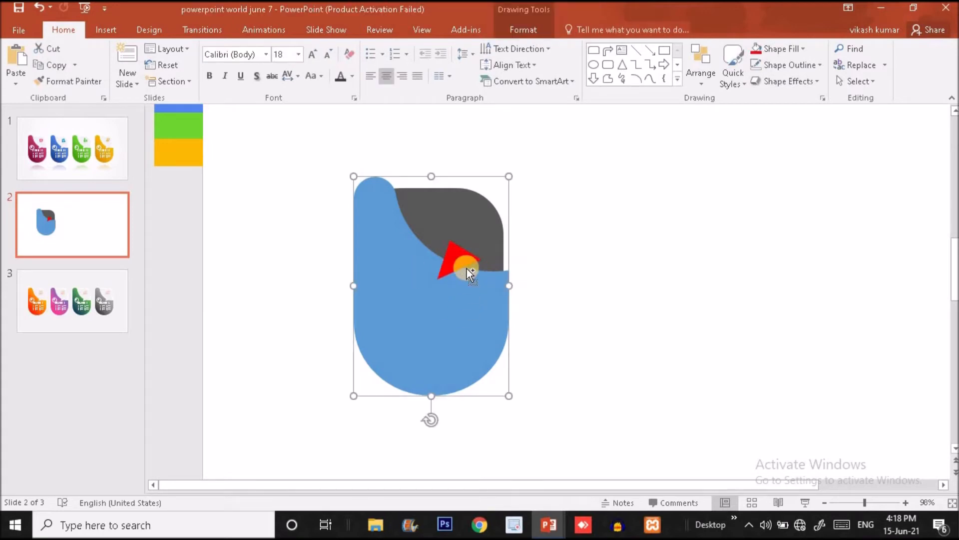
{"action": "left_click", "coordinate": [456, 259]}
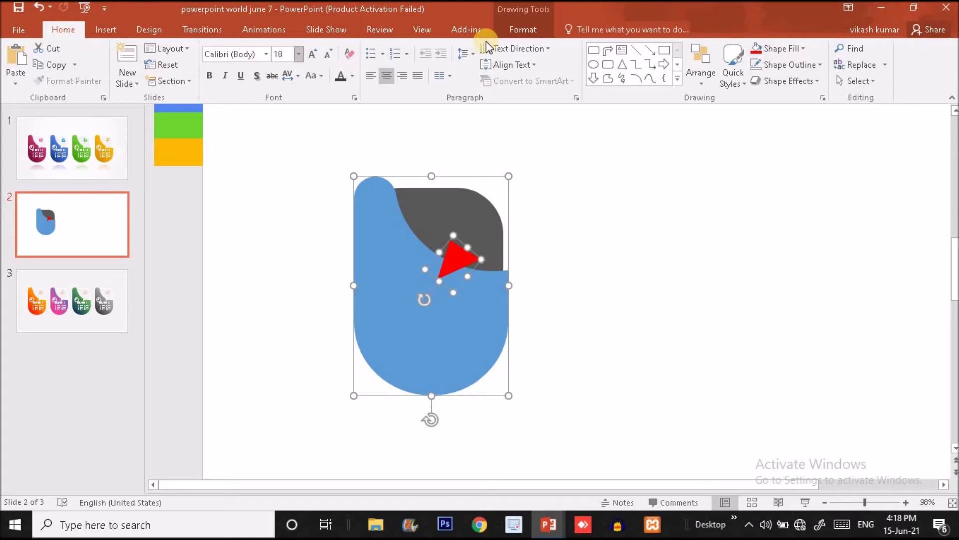
{"action": "left_click", "coordinate": [520, 29]}
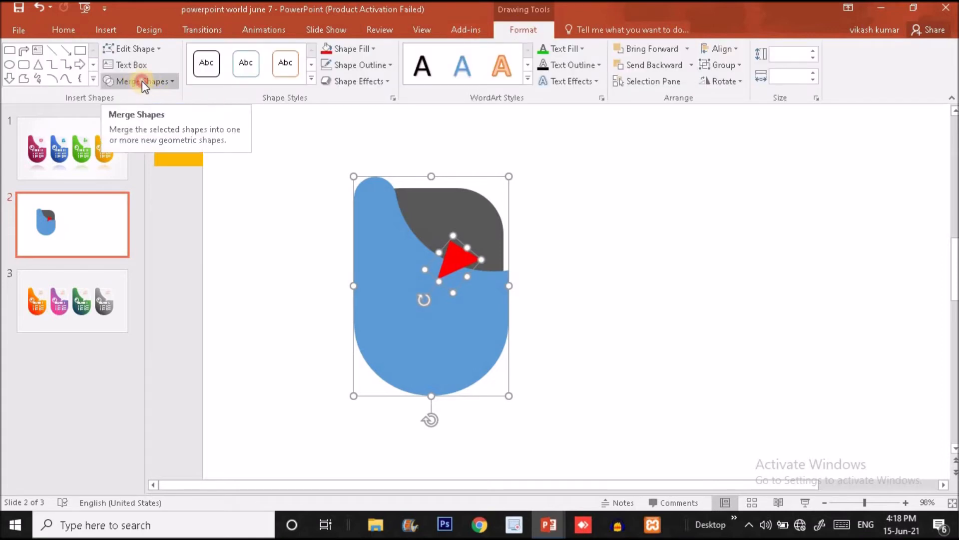
{"action": "left_click", "coordinate": [142, 81]}
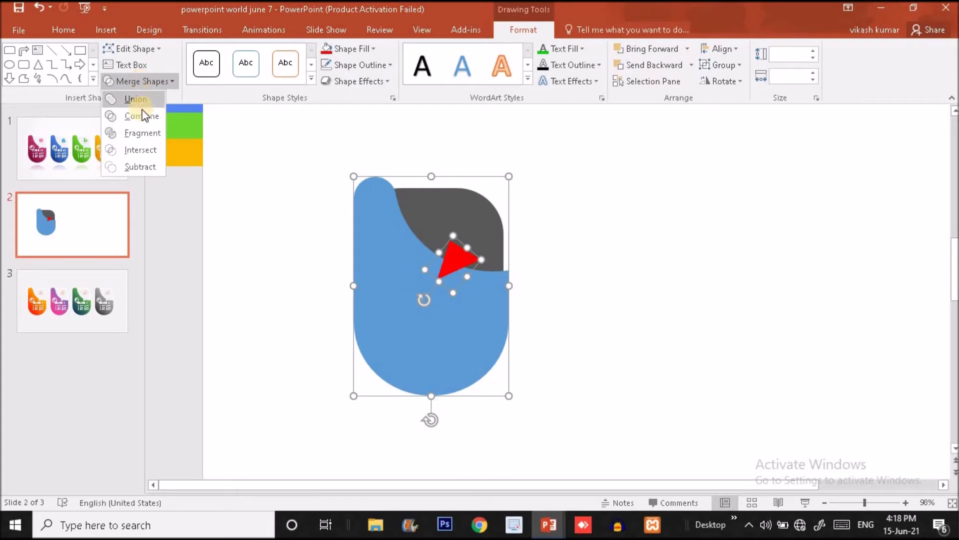
{"action": "left_click", "coordinate": [142, 164]}
{"action": "left_click", "coordinate": [626, 231]}
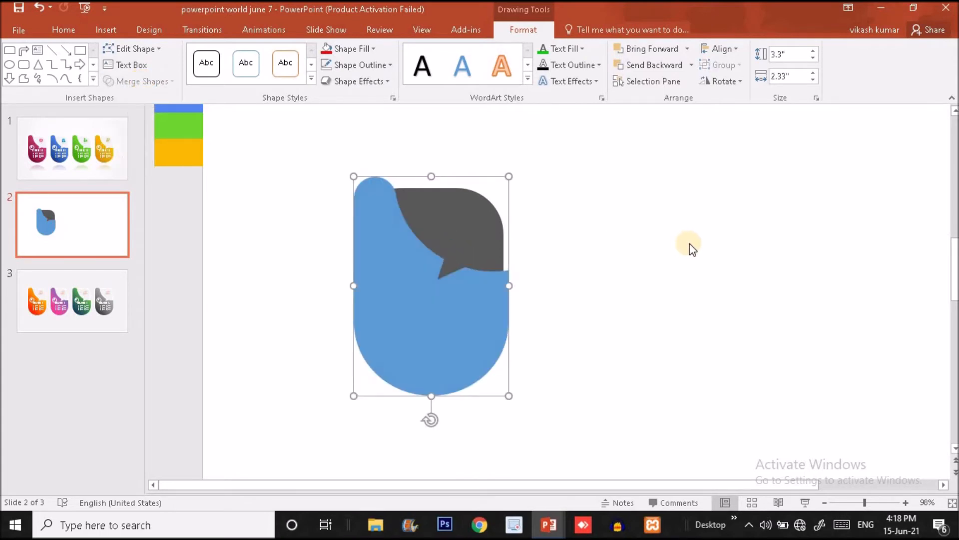
{"action": "left_click", "coordinate": [457, 305]}
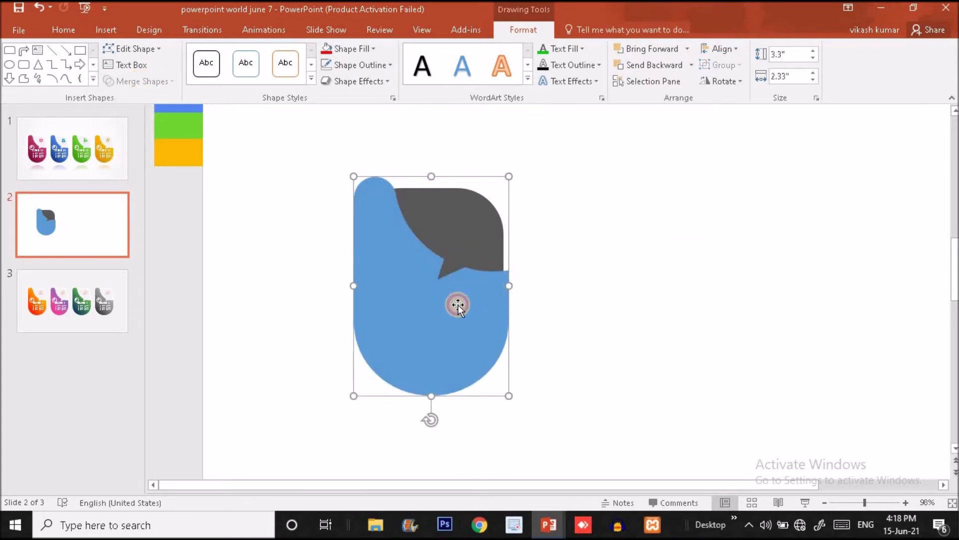
{"action": "left_click", "coordinate": [376, 70]}
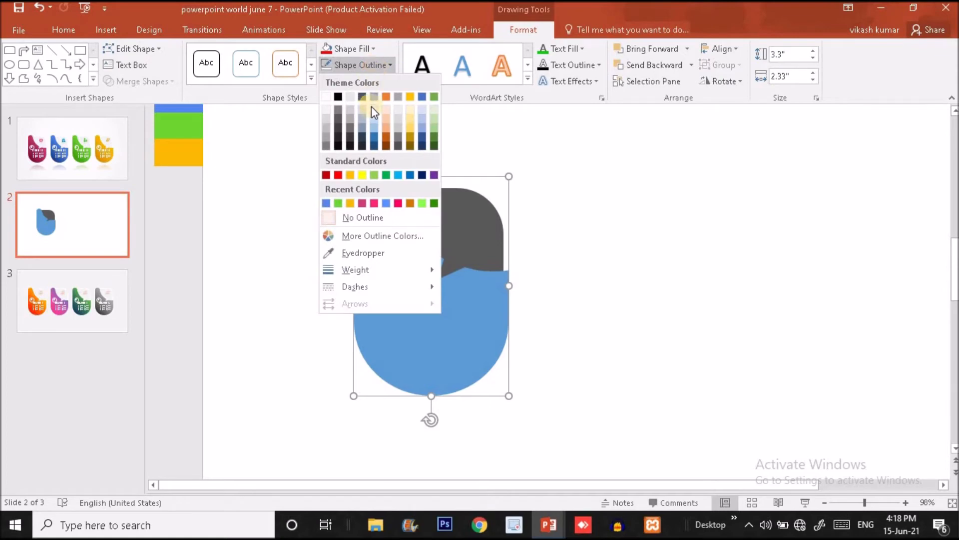
{"action": "left_click", "coordinate": [268, 131]}
- Compare the notched shape with the first slide's cards, try moving the blue shape off the gray panel, and undo the move
{"action": "left_click", "coordinate": [70, 157]}
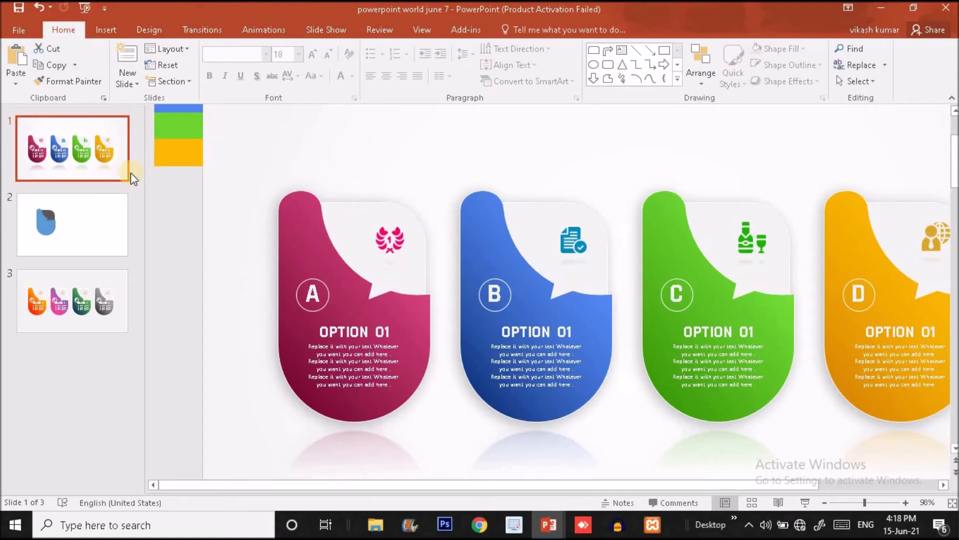
{"action": "left_click", "coordinate": [109, 220]}
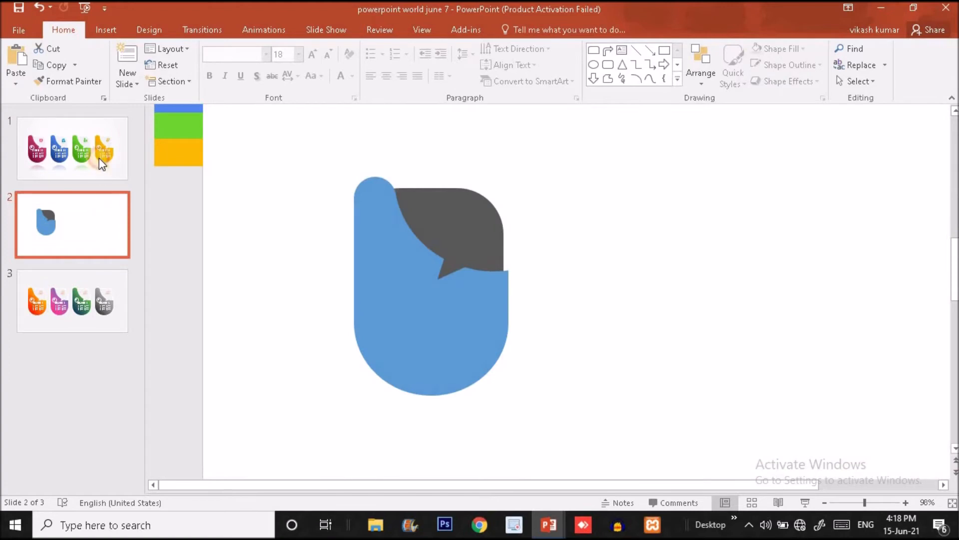
{"action": "left_click_drag", "start_coordinate": [407, 271], "coordinate": [498, 318]}
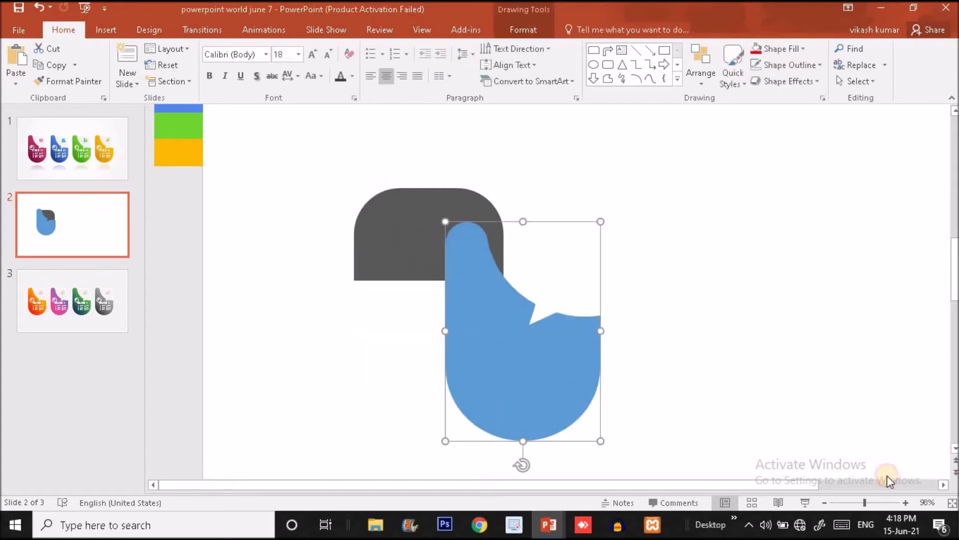
{"action": "key", "text": "ctrl+z"}
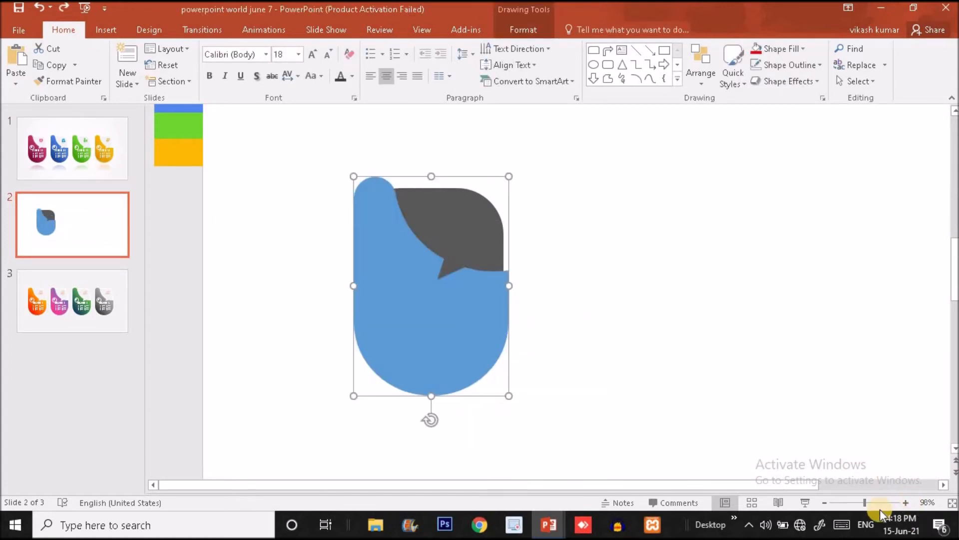
- Switch the blue notched shape's solid fill to a linear gradient fill
{"action": "left_click_drag", "start_coordinate": [862, 505], "coordinate": [856, 504]}
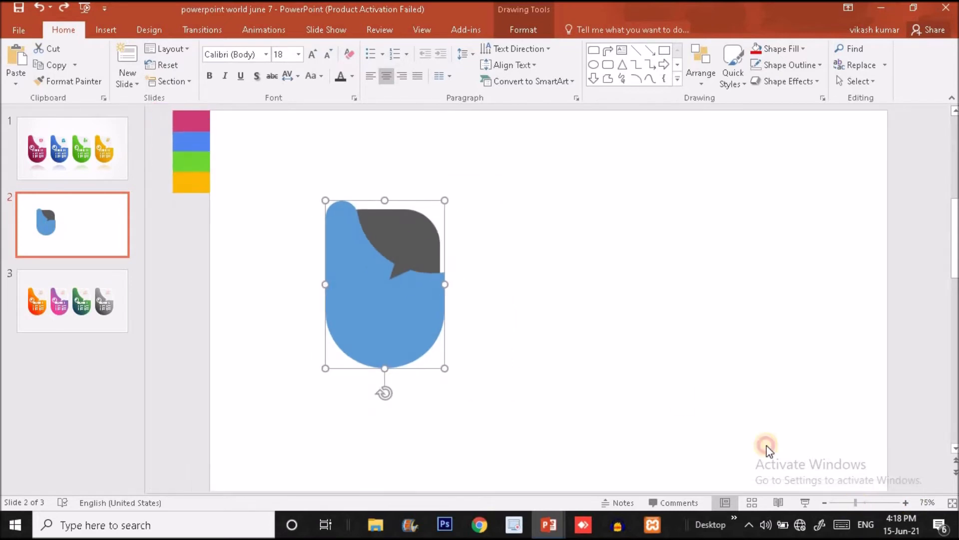
{"action": "left_click", "coordinate": [486, 338]}
{"action": "double_click", "coordinate": [413, 306]}
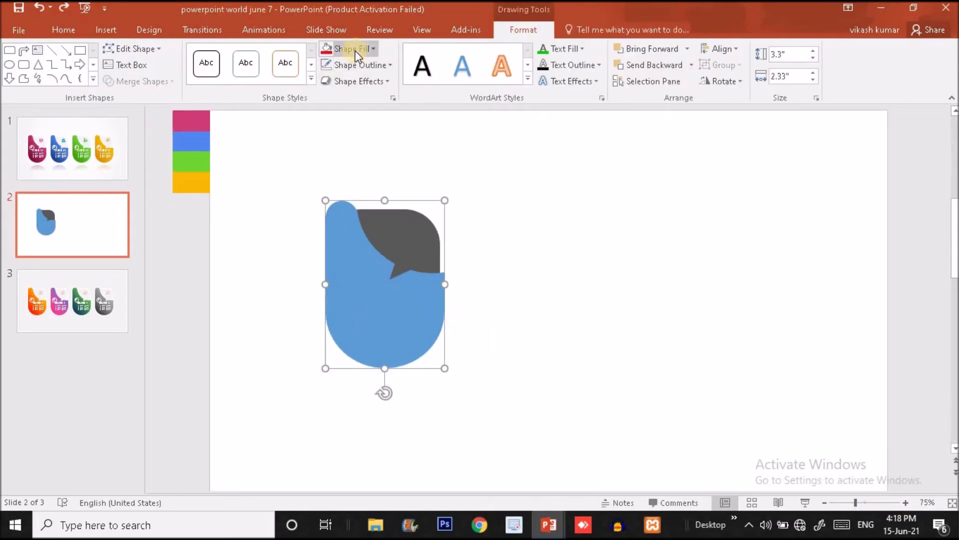
{"action": "right_click", "coordinate": [357, 252]}
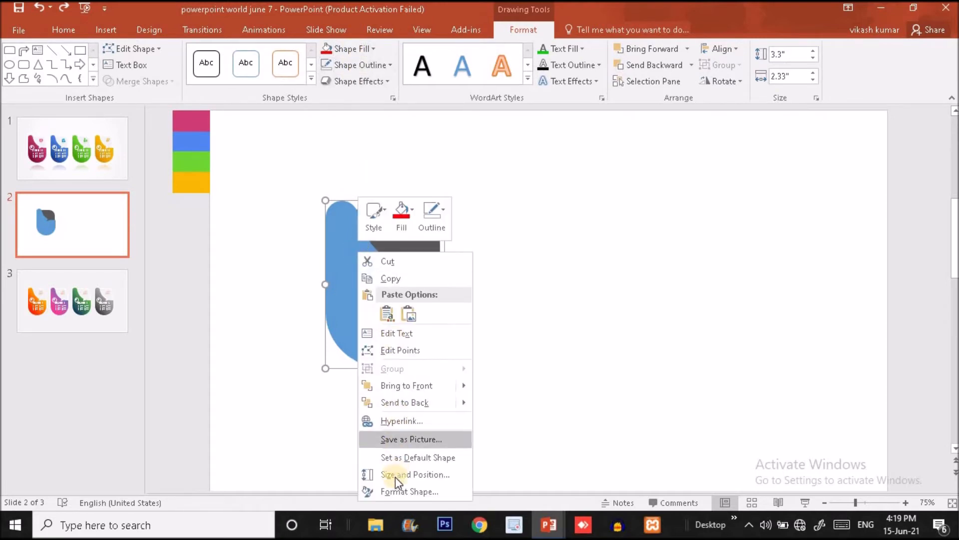
{"action": "left_click", "coordinate": [395, 491]}
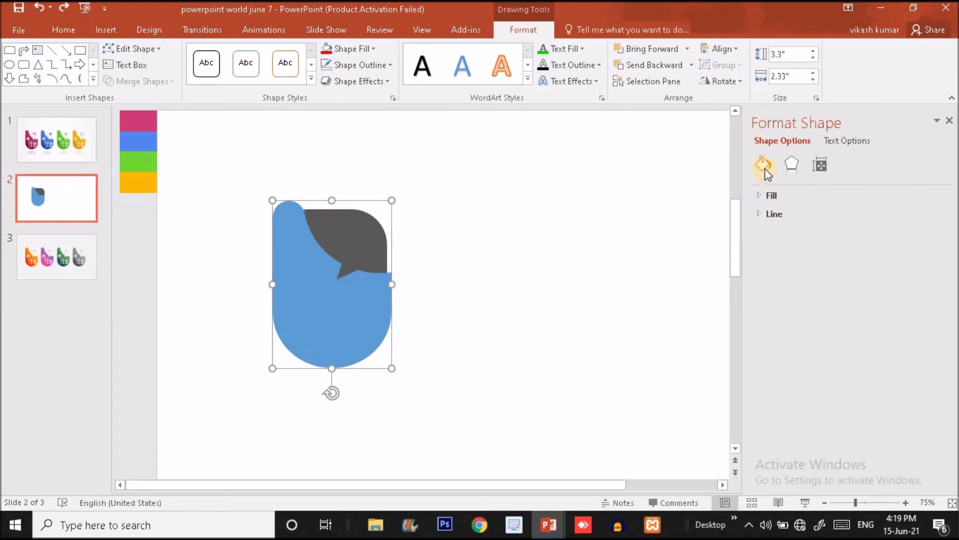
{"action": "left_click", "coordinate": [759, 196]}
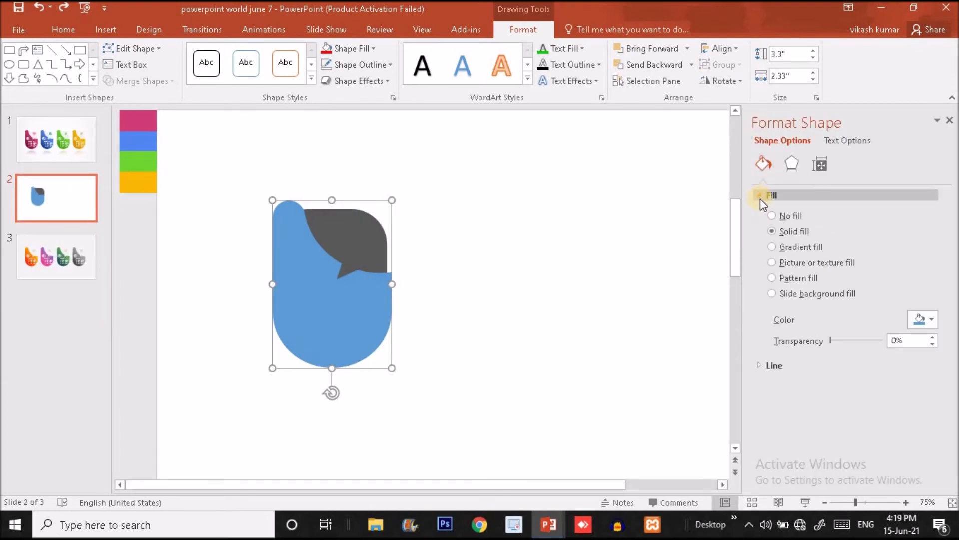
{"action": "left_click", "coordinate": [774, 246]}
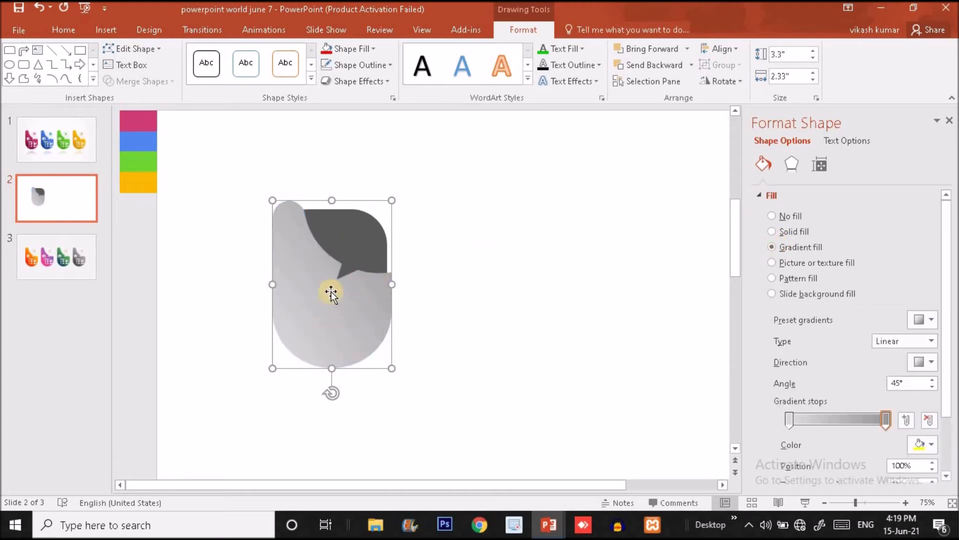
{"action": "left_click", "coordinate": [887, 422]}
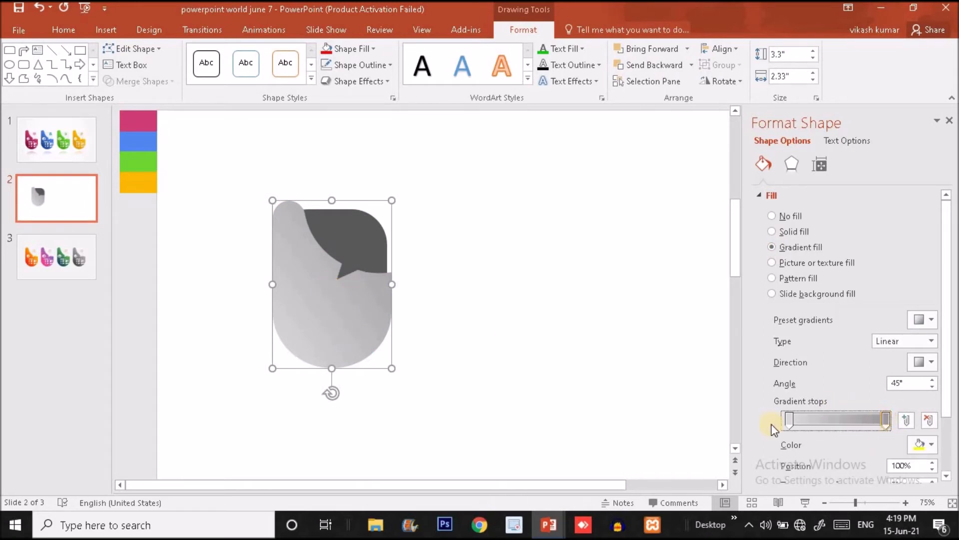
{"action": "left_click", "coordinate": [789, 419]}
{"action": "left_click", "coordinate": [863, 420]}
{"action": "left_click", "coordinate": [871, 420]}
{"action": "left_click", "coordinate": [848, 421]}
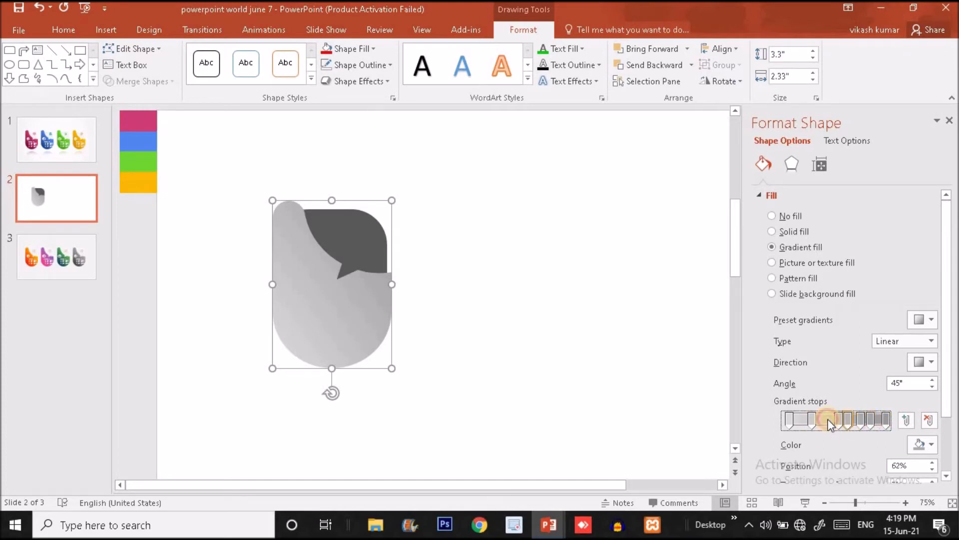
{"action": "key", "text": "ctrl+z"}
{"action": "key", "text": "ctrl+z"}
{"action": "key", "text": "ctrl+z"}
{"action": "key", "text": "ctrl+z"}
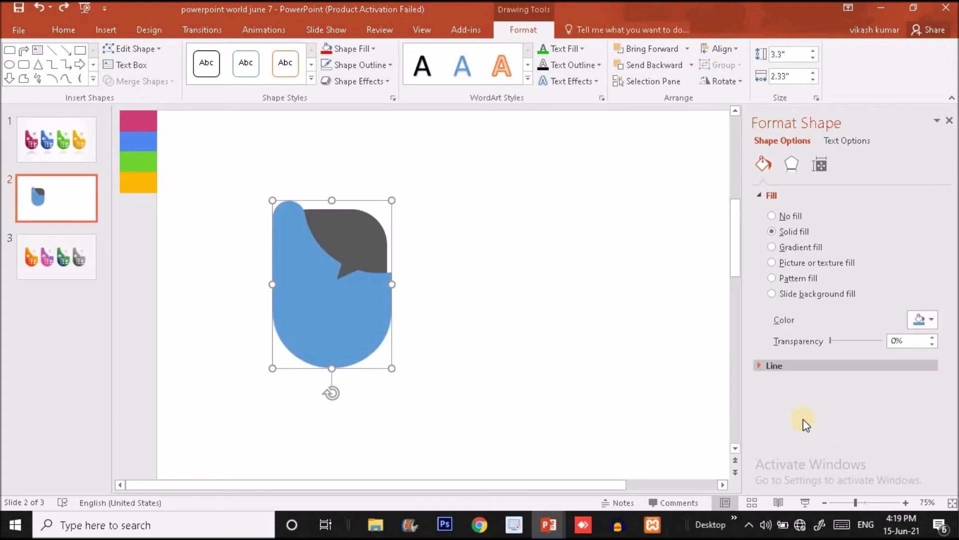
{"action": "key", "text": "ctrl+y"}
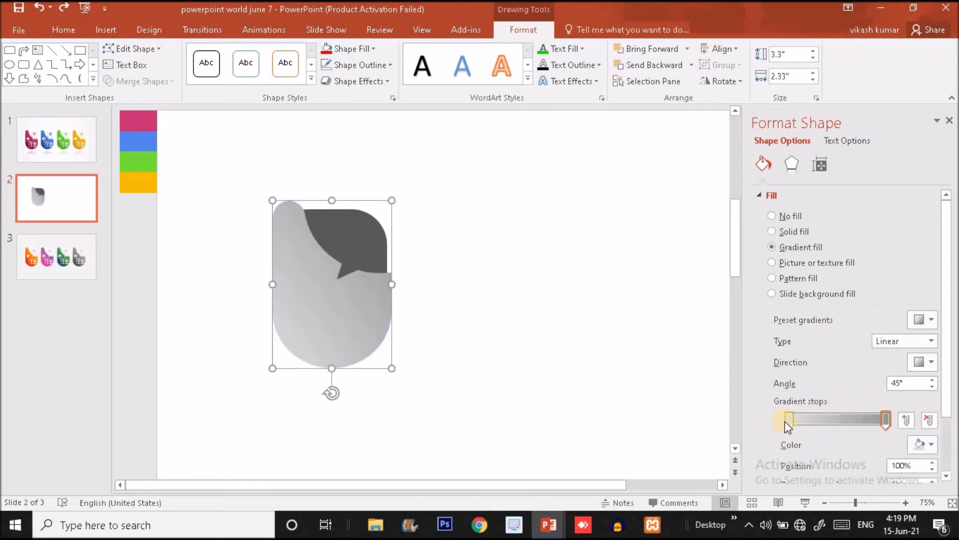
- Color both gradient stops of the notched shape with the pink sampled from the swatch strip beside the slide
{"action": "left_click", "coordinate": [789, 421]}
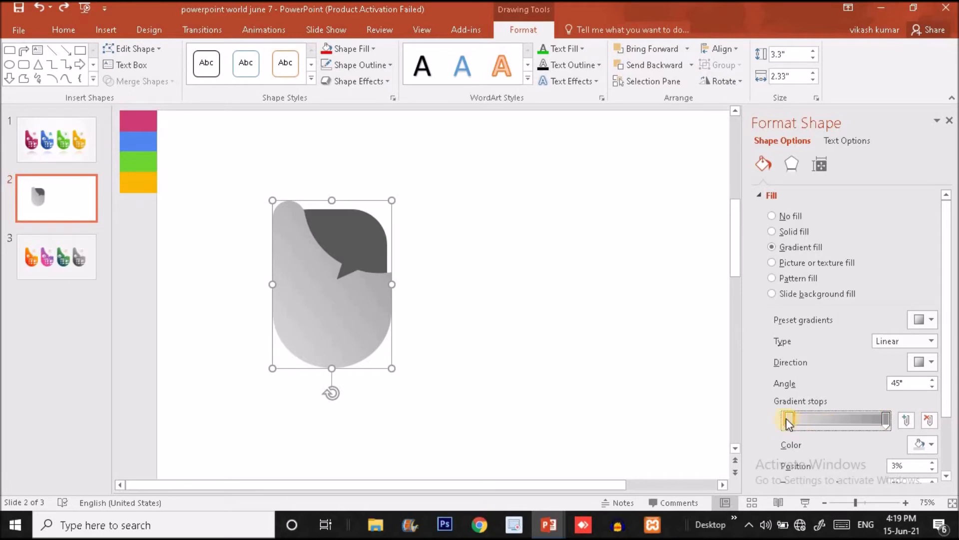
{"action": "left_click", "coordinate": [926, 446]}
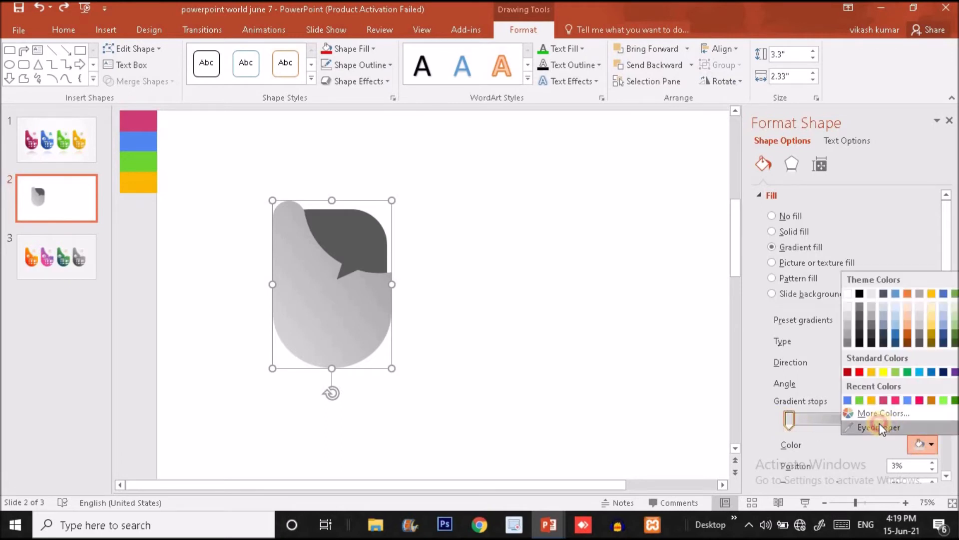
{"action": "left_click", "coordinate": [879, 424]}
{"action": "left_click", "coordinate": [143, 120]}
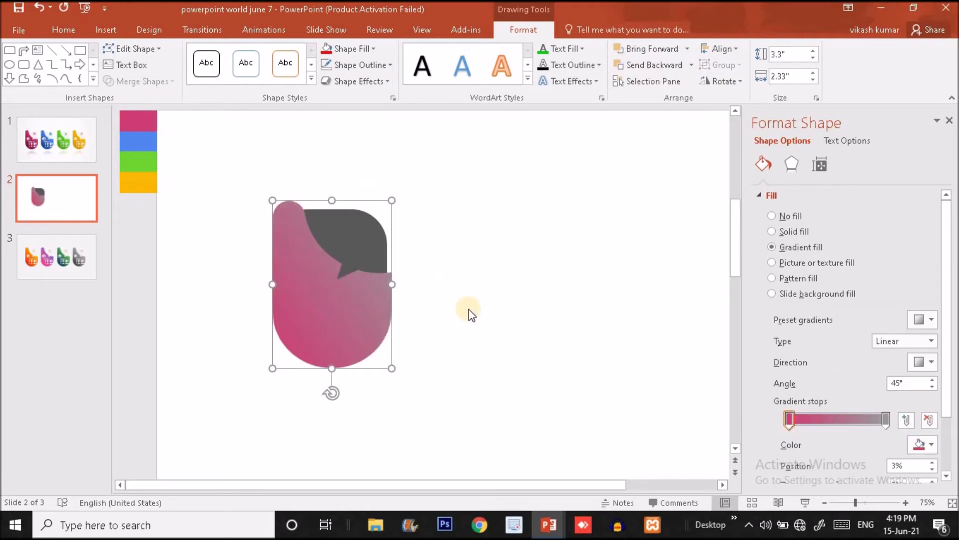
{"action": "left_click", "coordinate": [885, 421]}
{"action": "left_click", "coordinate": [925, 446]}
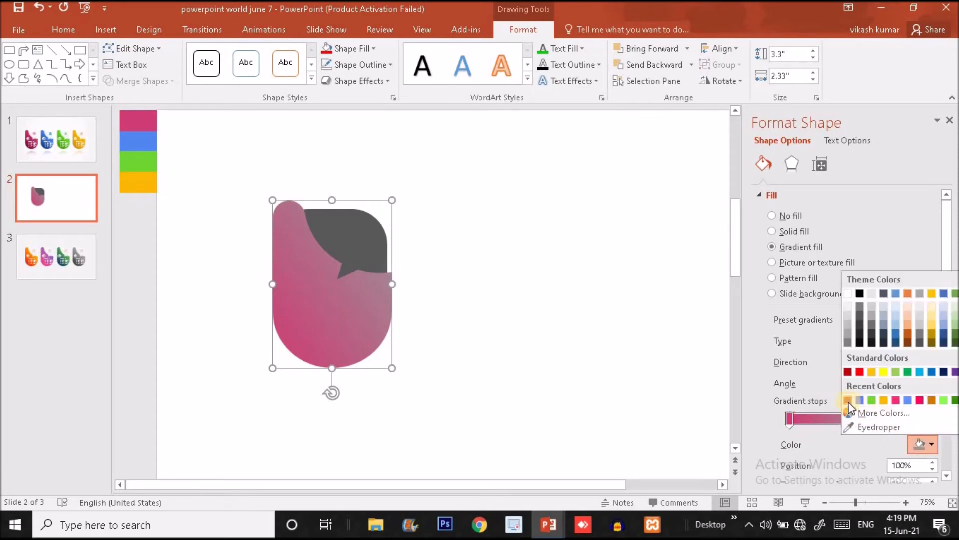
{"action": "left_click", "coordinate": [848, 399]}
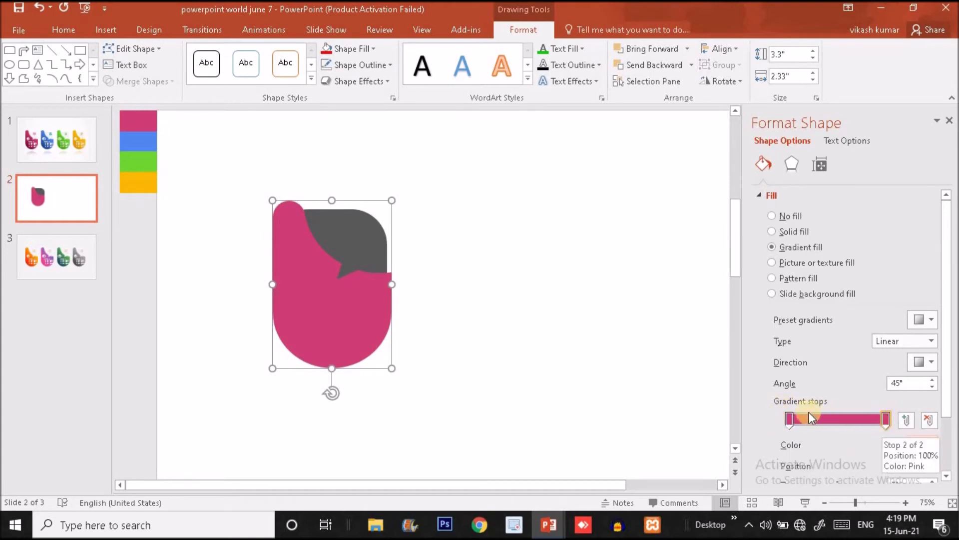
- Darken the shape's first gradient stop to a custom pink of RGB 150, 38, 81
{"action": "left_click", "coordinate": [790, 421]}
{"action": "left_click", "coordinate": [931, 444]}
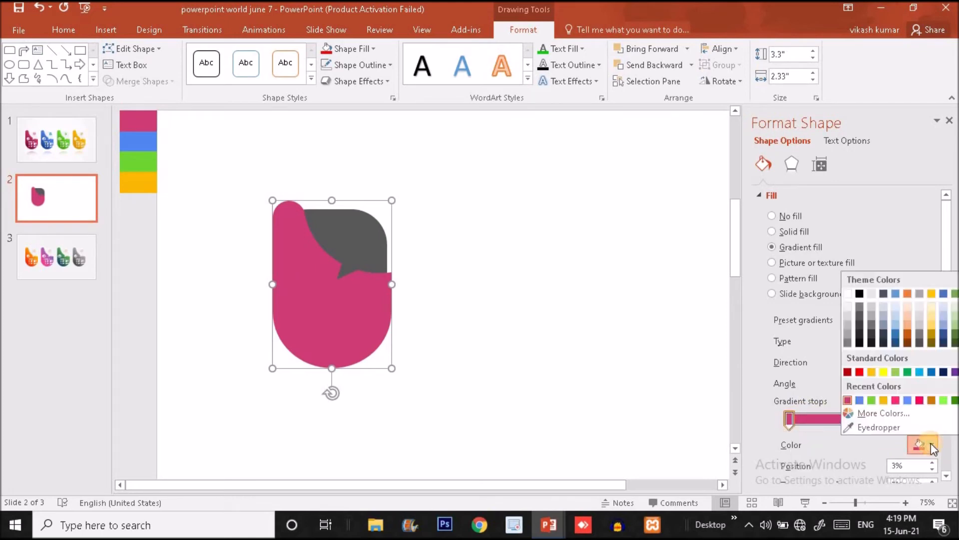
{"action": "left_click", "coordinate": [883, 414]}
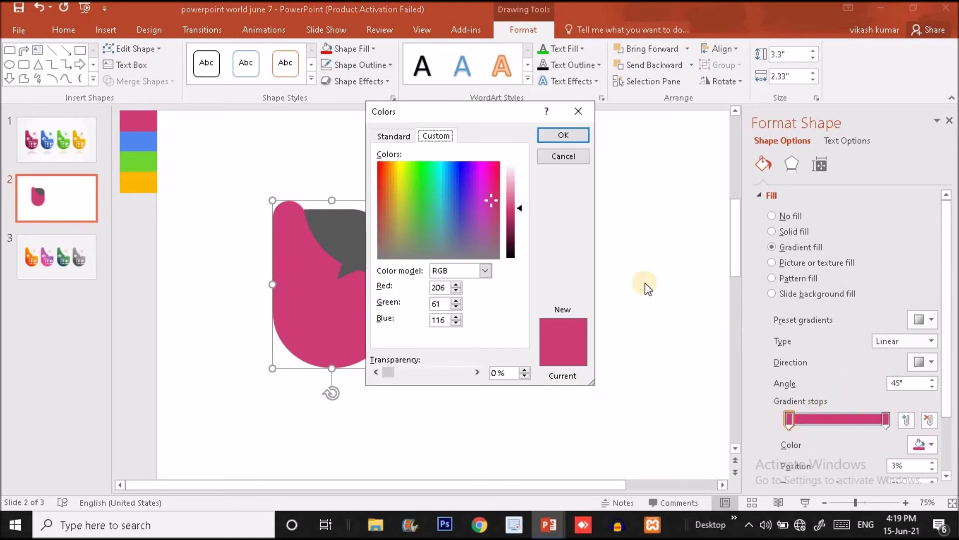
{"action": "left_click_drag", "start_coordinate": [521, 208], "coordinate": [520, 223]}
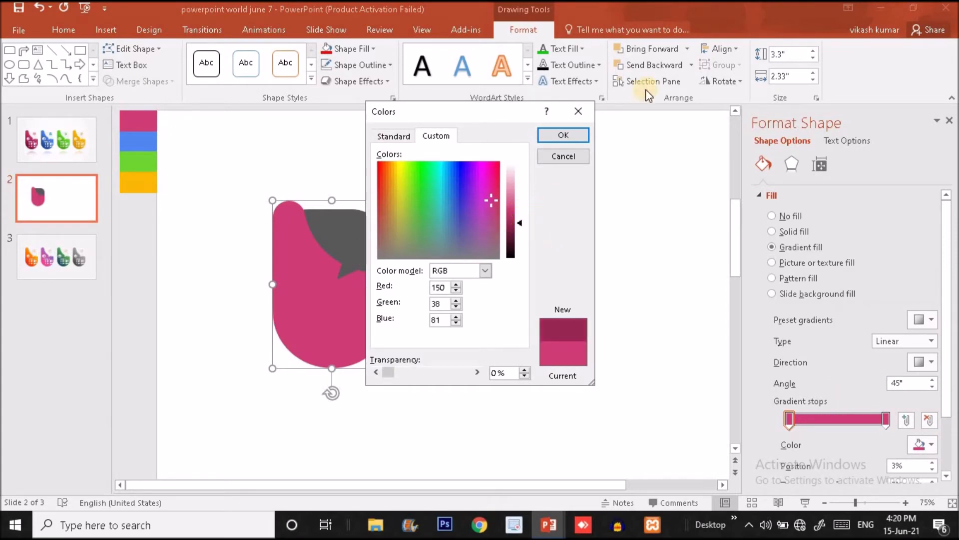
{"action": "left_click", "coordinate": [568, 136]}
{"action": "left_click", "coordinate": [382, 301]}
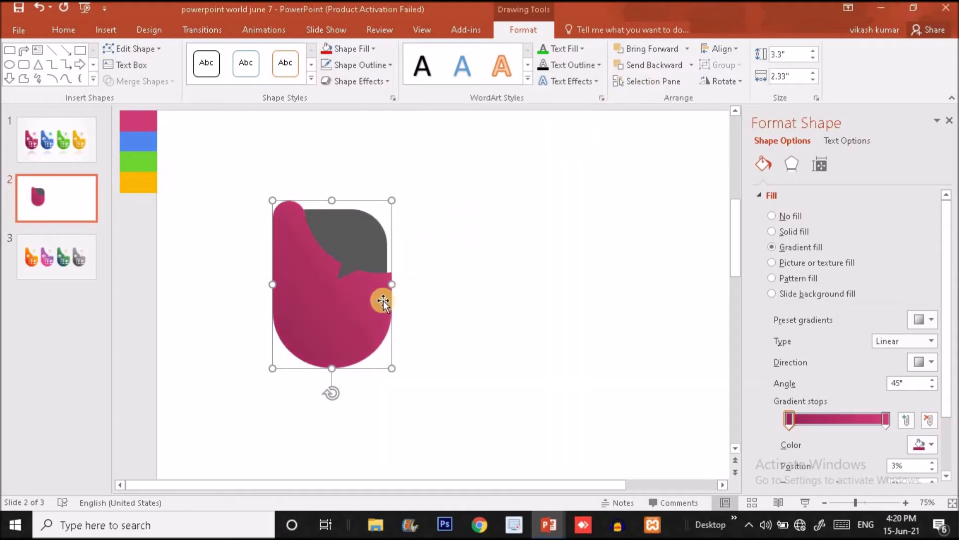
- Lighten the shape's end gradient stop to a custom pink of RGB 217, 105, 148
{"action": "left_click", "coordinate": [885, 419]}
{"action": "left_click", "coordinate": [923, 444]}
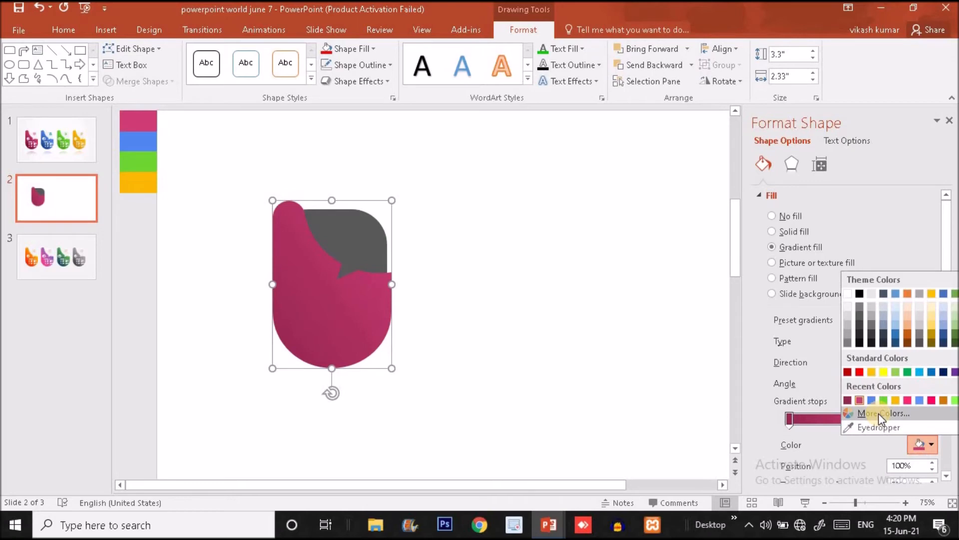
{"action": "left_click", "coordinate": [880, 414]}
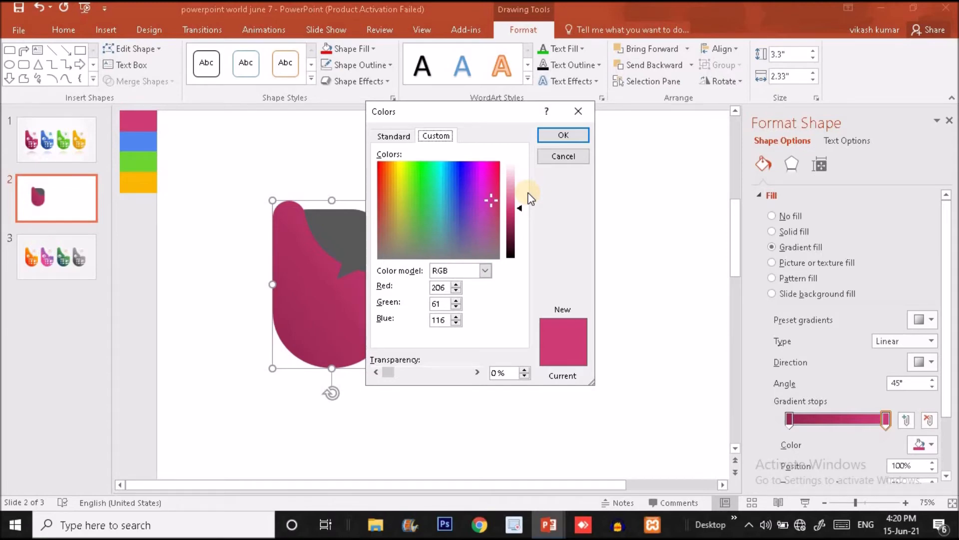
{"action": "left_click_drag", "start_coordinate": [520, 209], "coordinate": [520, 198]}
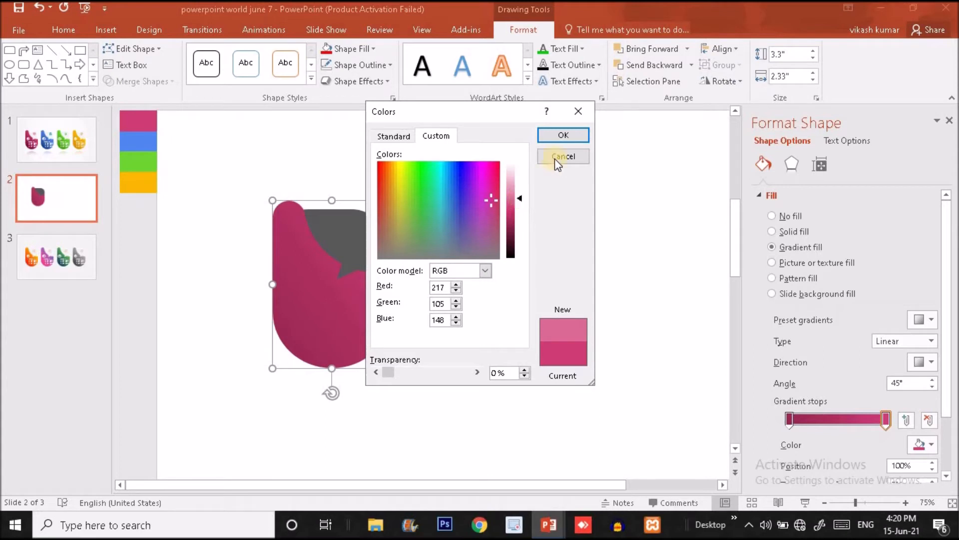
{"action": "left_click", "coordinate": [566, 135]}
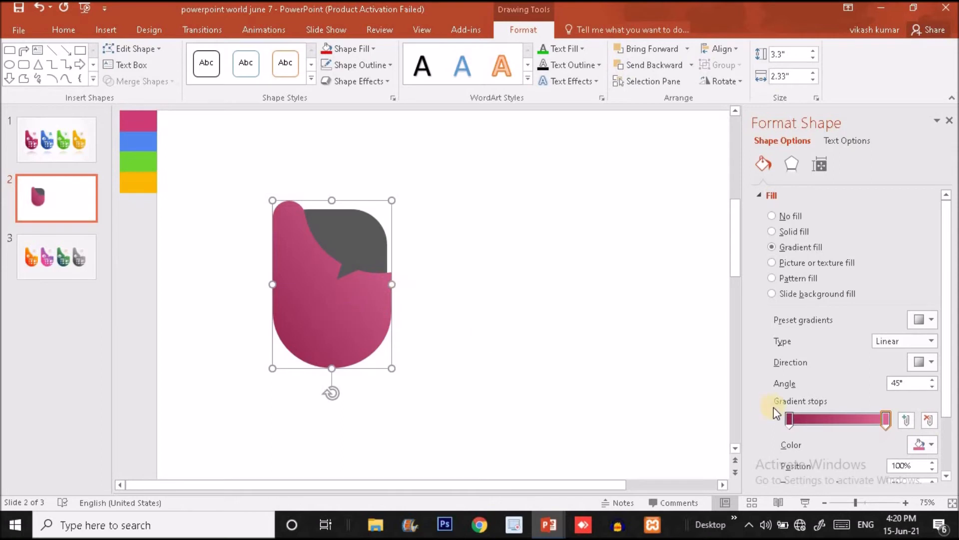
- Move the shape's dark gradient stop to the 26% position and deselect the shape
{"action": "left_click_drag", "start_coordinate": [788, 418], "coordinate": [813, 419]}
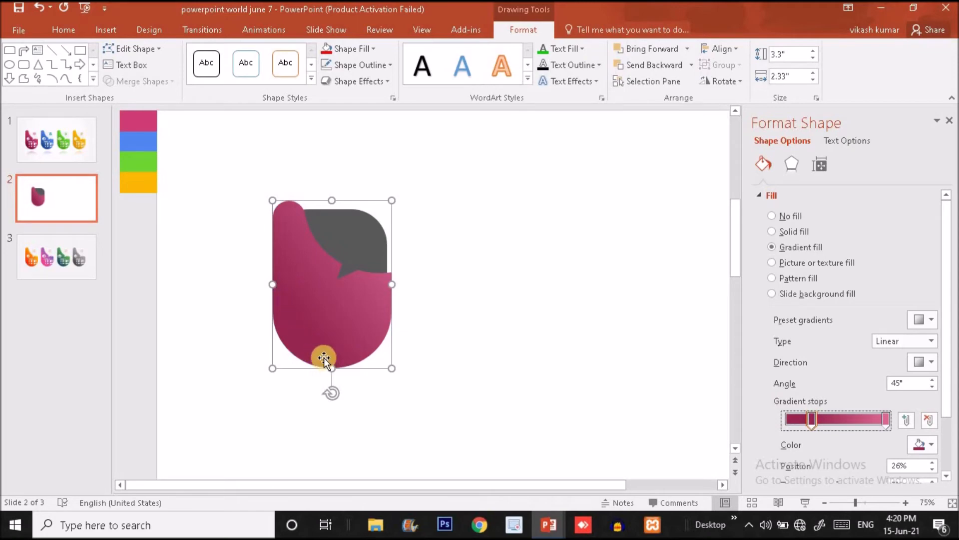
{"action": "left_click", "coordinate": [478, 320]}
{"action": "left_click", "coordinate": [336, 301]}
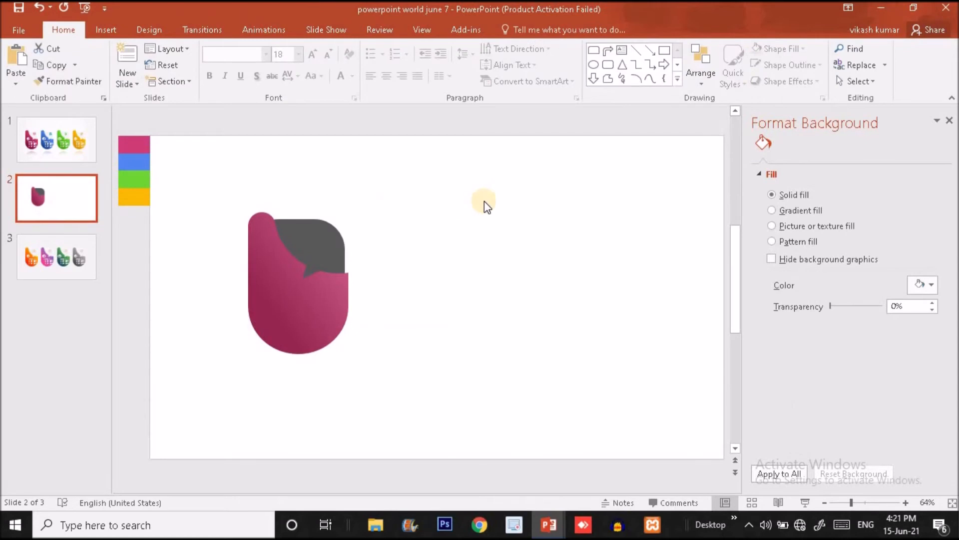
- Give the second slide's background a radial gradient fill
{"action": "right_click", "coordinate": [484, 201]}
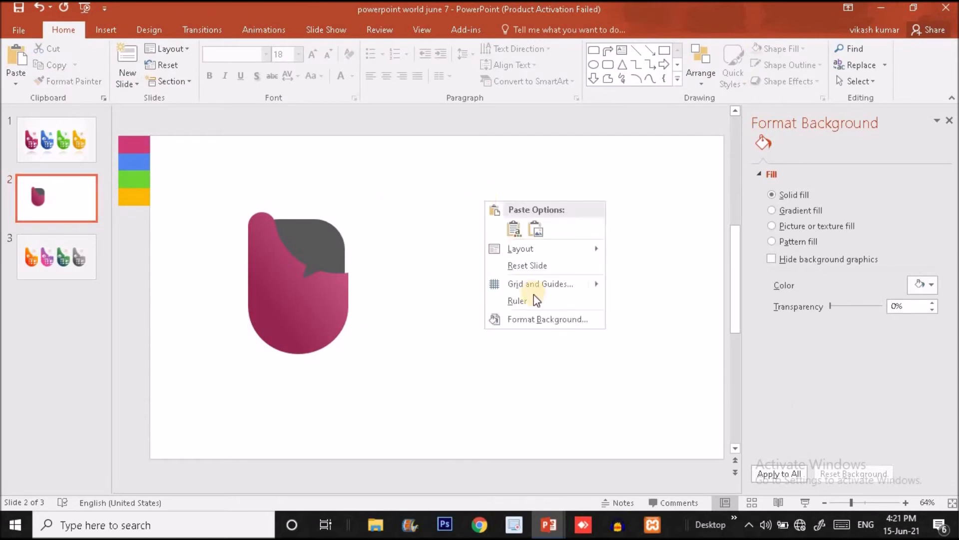
{"action": "left_click", "coordinate": [533, 319]}
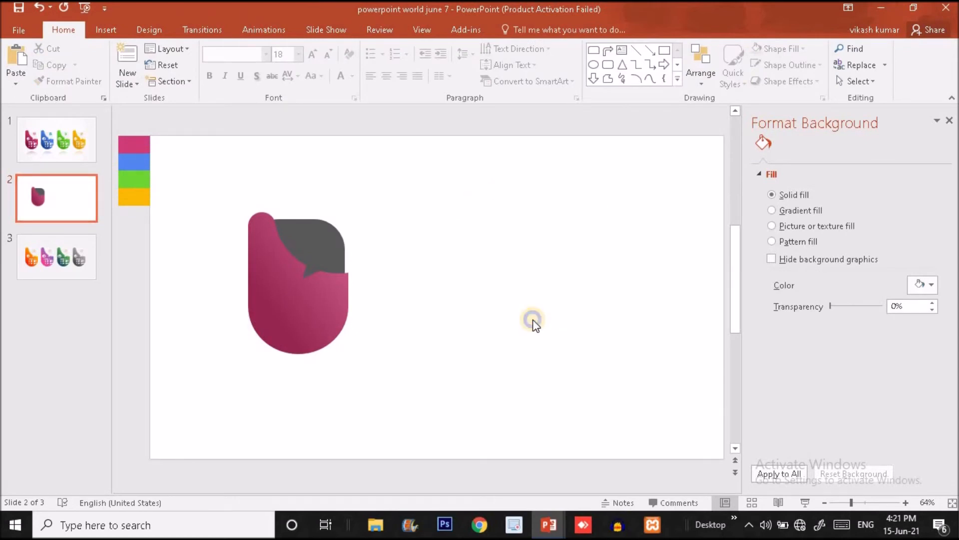
{"action": "right_click", "coordinate": [533, 323]}
{"action": "left_click", "coordinate": [594, 437]}
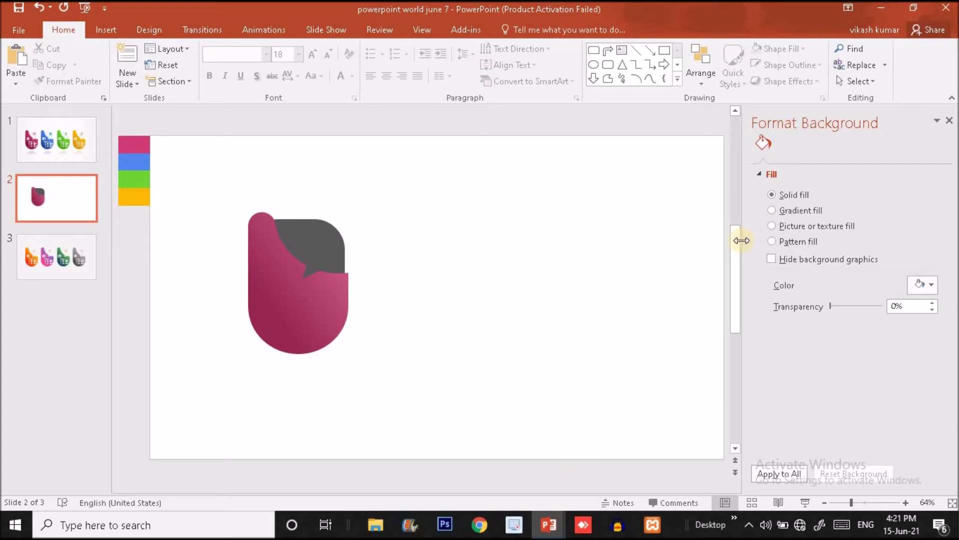
{"action": "left_click", "coordinate": [771, 211]}
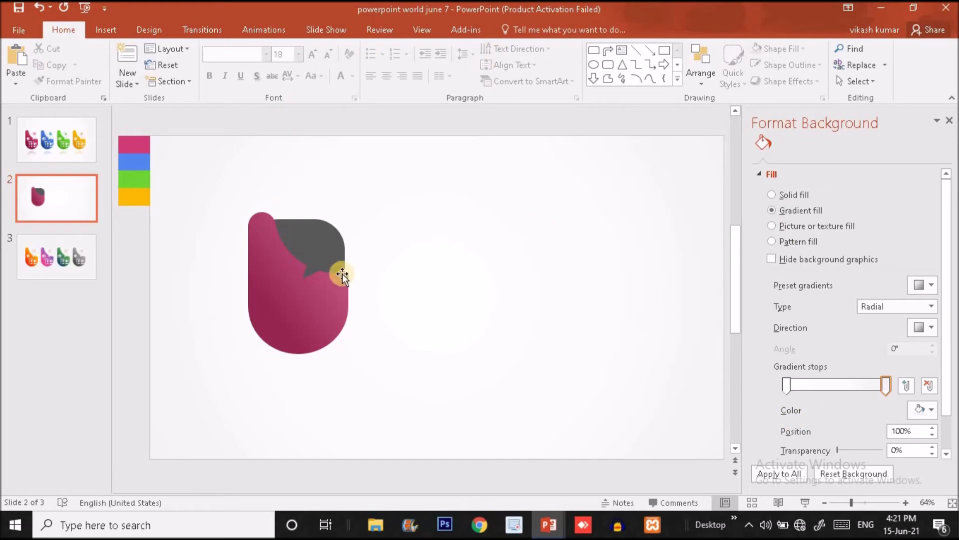
- Compare the slide with the finished example on slide 1 and check the colors of both background gradient stops
{"action": "left_click", "coordinate": [75, 150]}
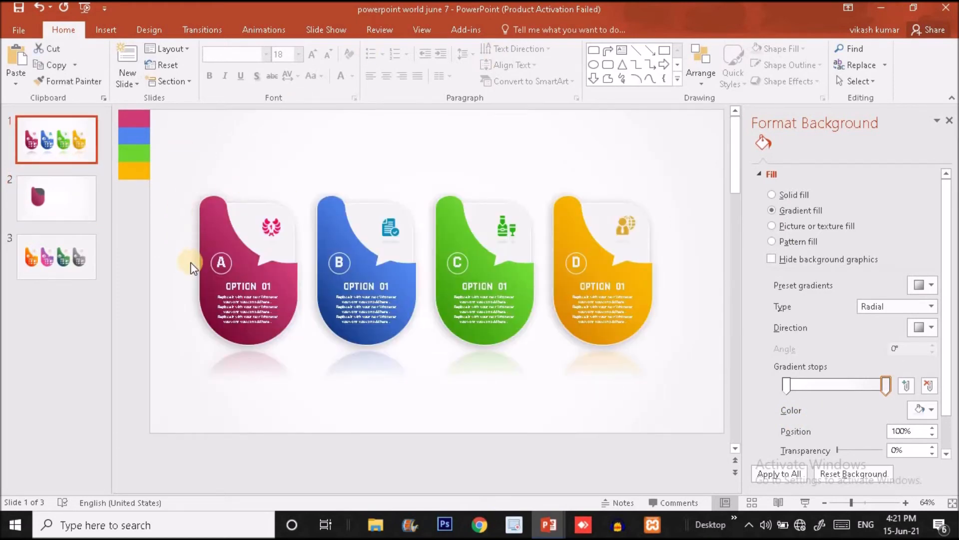
{"action": "left_click", "coordinate": [79, 198]}
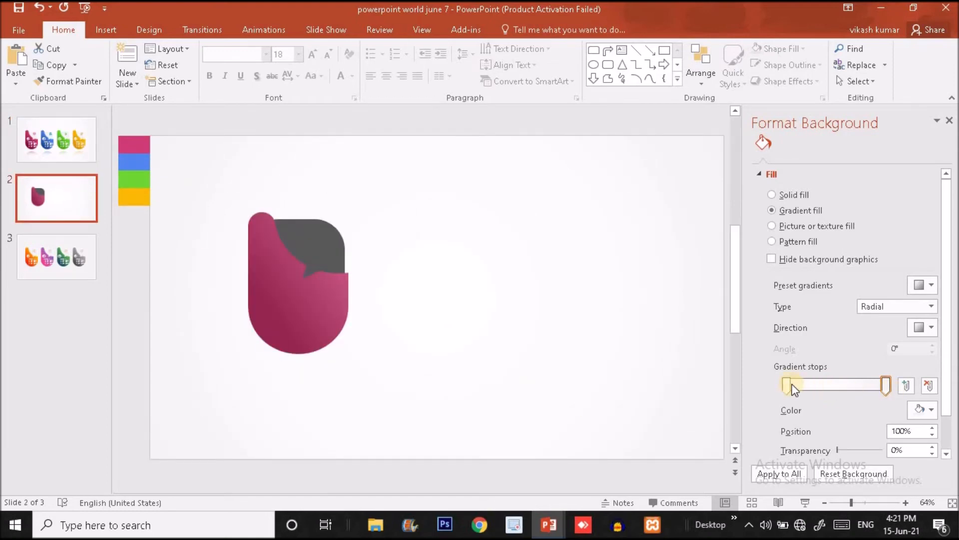
{"action": "left_click", "coordinate": [918, 406]}
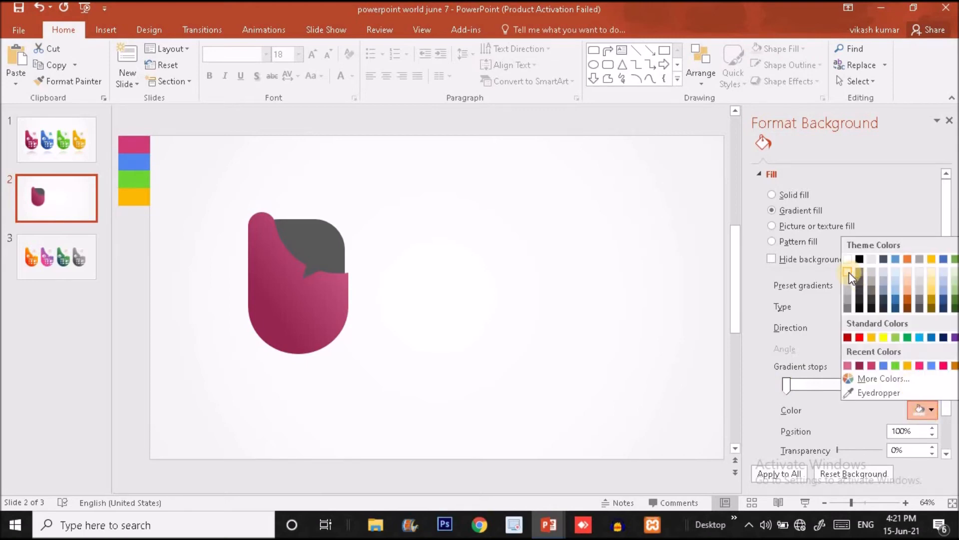
{"action": "left_click", "coordinate": [790, 385]}
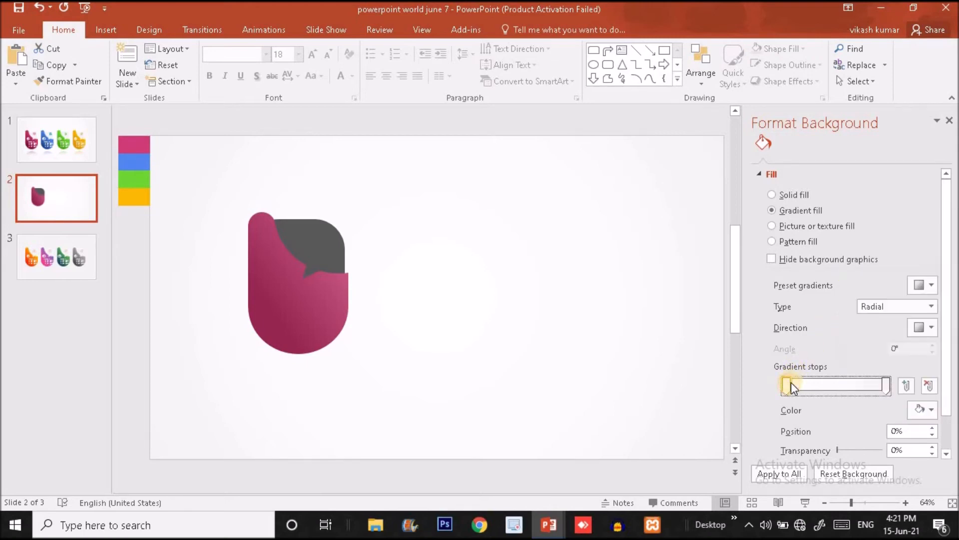
{"action": "left_click", "coordinate": [933, 410]}
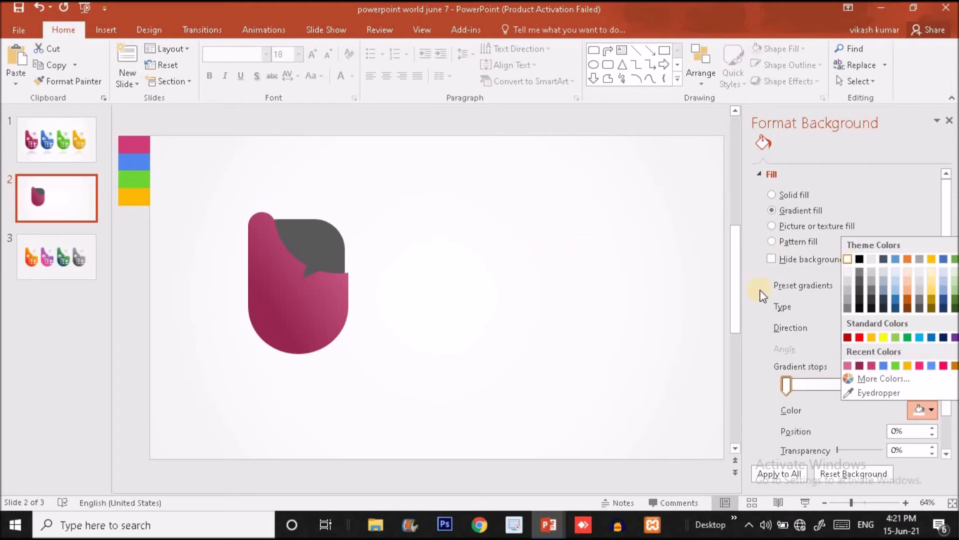
{"action": "left_click", "coordinate": [616, 292]}
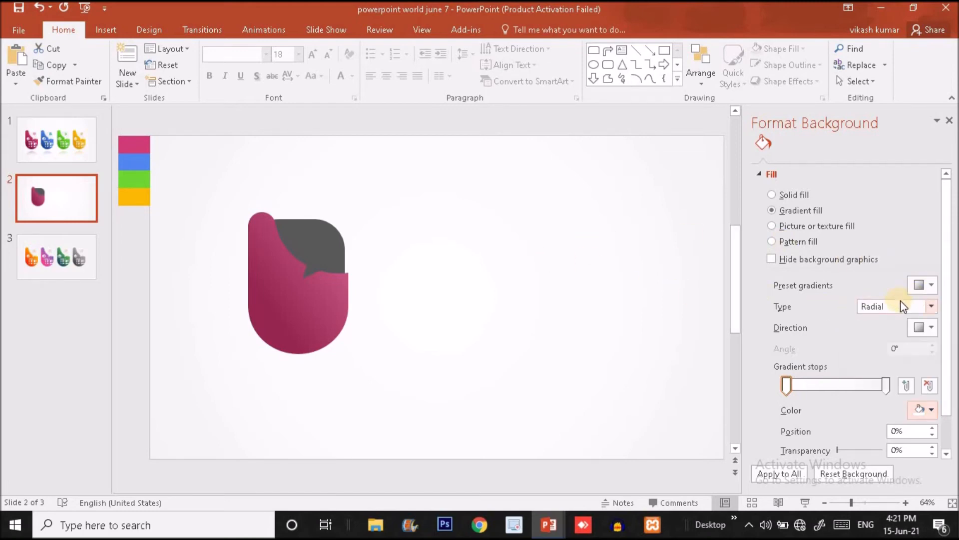
{"action": "left_click", "coordinate": [930, 328]}
{"action": "left_click", "coordinate": [920, 328]}
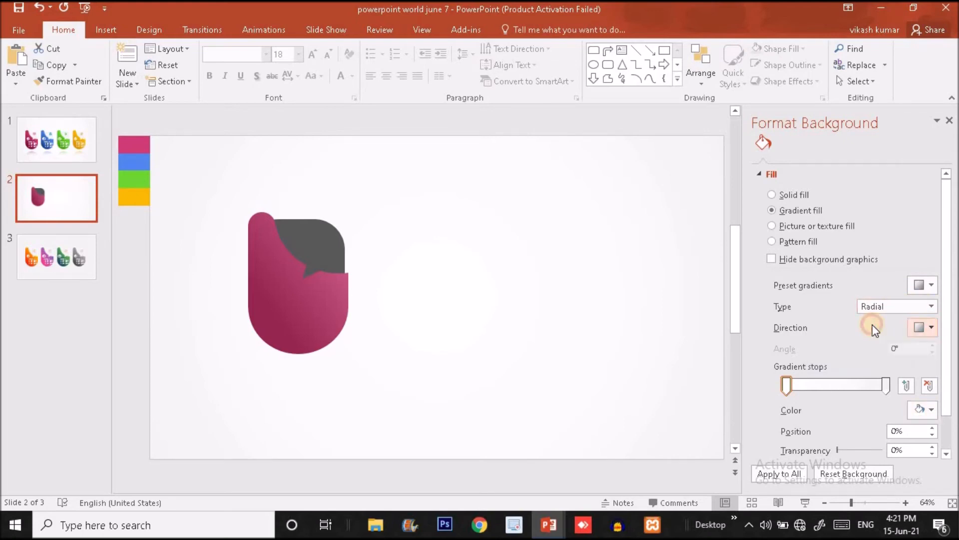
- Give the pink gradient shape a white outline
{"action": "double_click", "coordinate": [301, 300]}
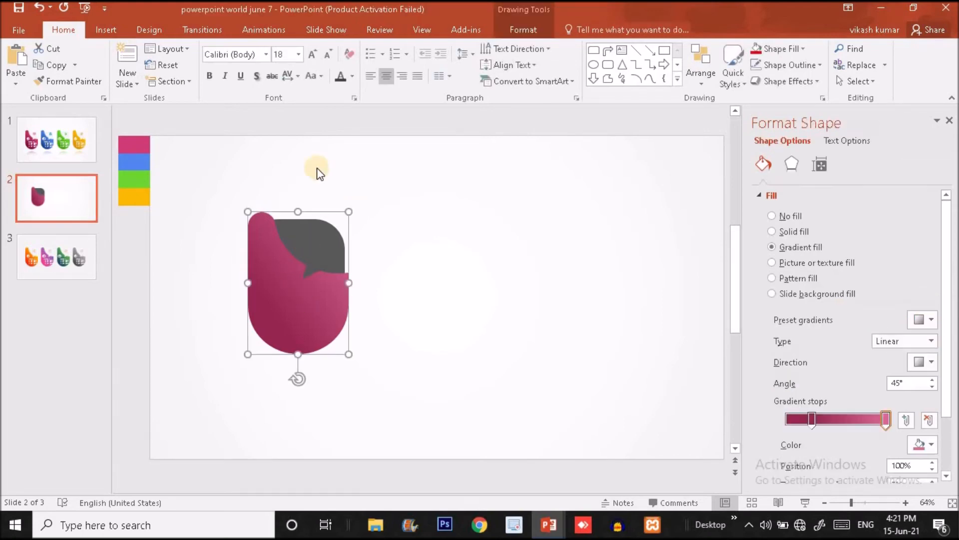
{"action": "left_click", "coordinate": [366, 62]}
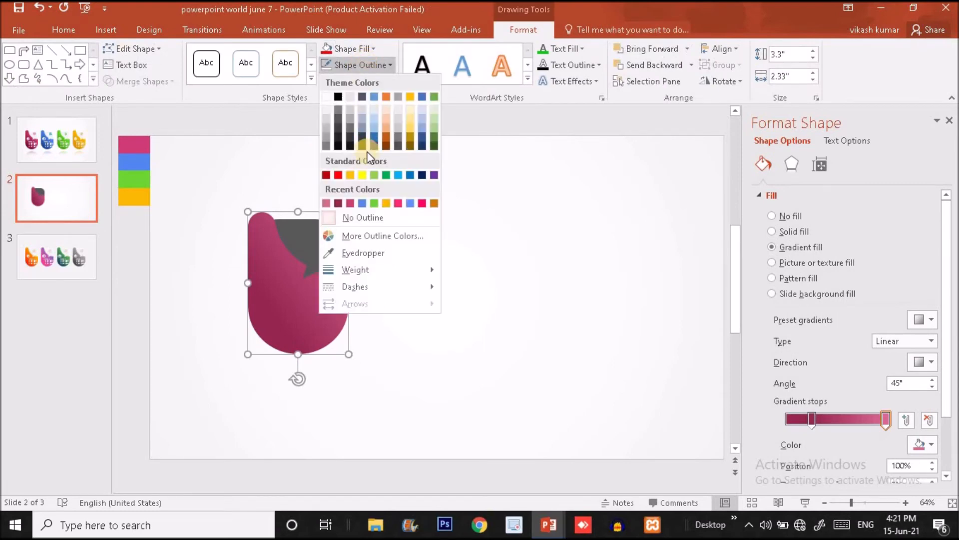
{"action": "left_click", "coordinate": [328, 97]}
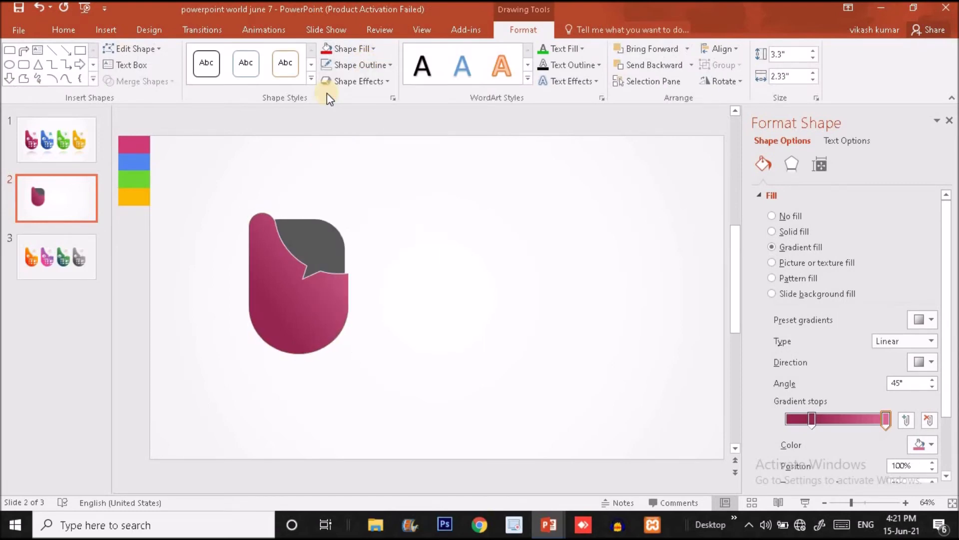
- Set the pink shape's outline weight to 2¼ pt
{"action": "left_click", "coordinate": [356, 64]}
{"action": "mouse_move", "coordinate": [375, 272]}
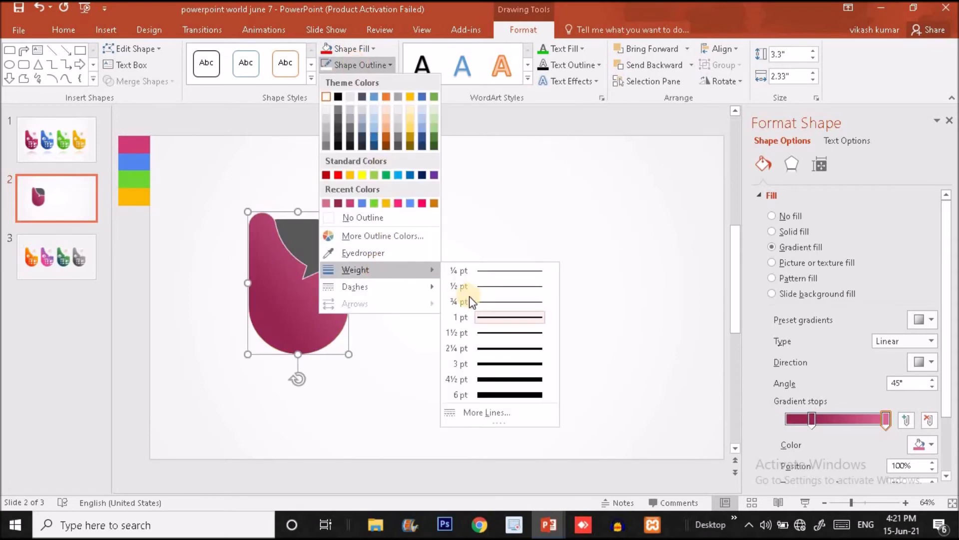
{"action": "left_click", "coordinate": [495, 347]}
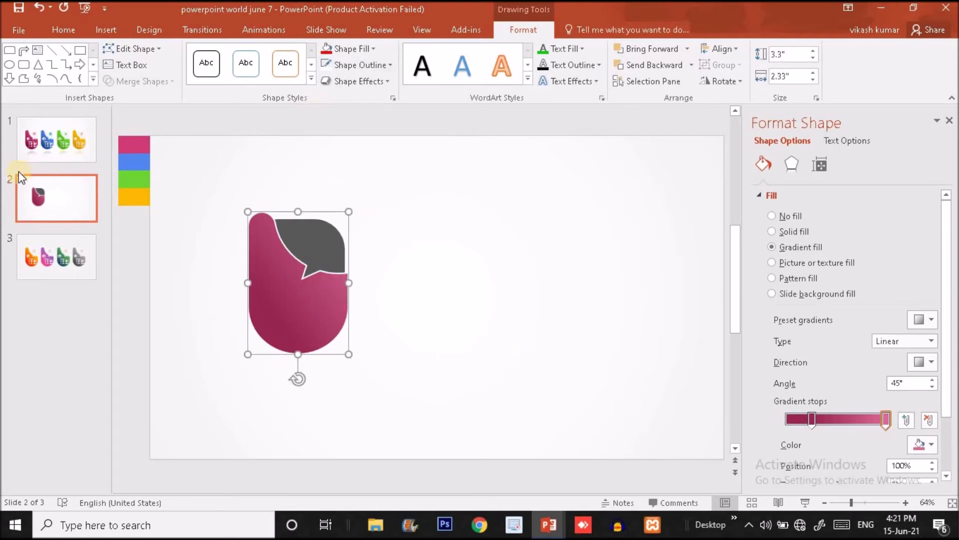
- Compare the outlined shape with the example on slide 1 and undo the last outline weight change
{"action": "left_click", "coordinate": [41, 146]}
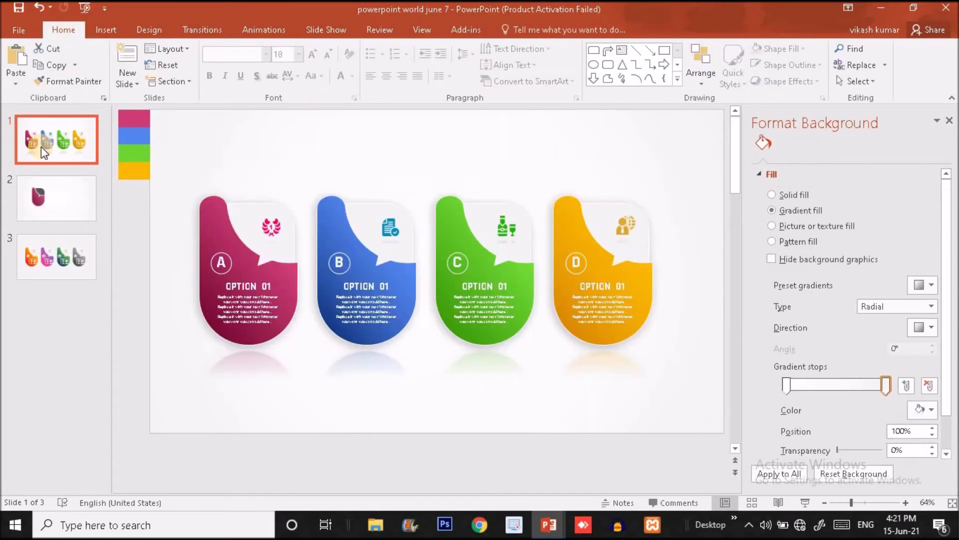
{"action": "left_click", "coordinate": [59, 206]}
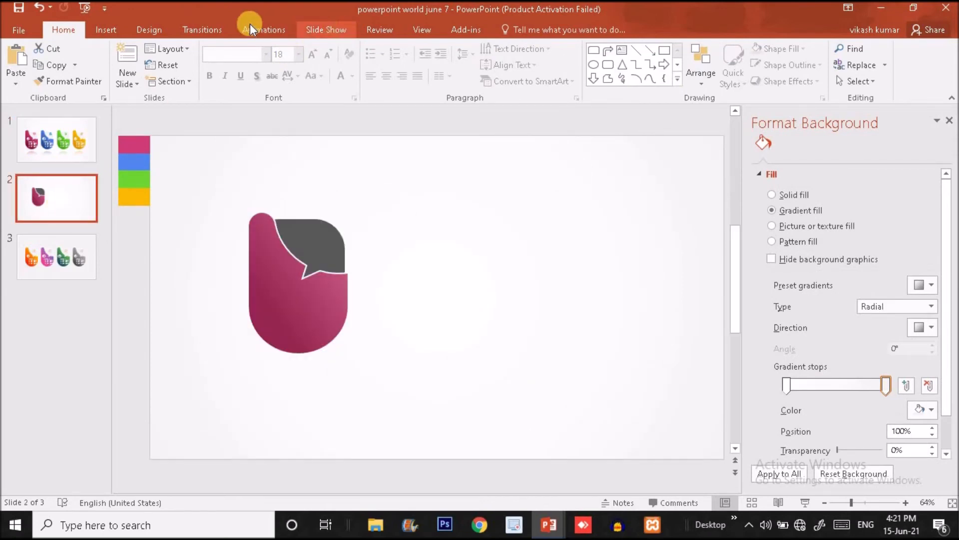
{"action": "left_click", "coordinate": [266, 280]}
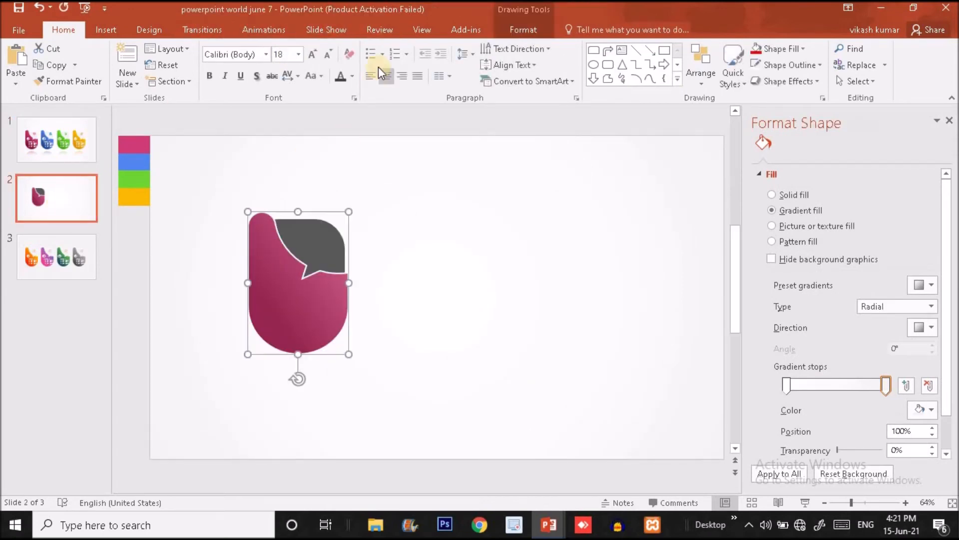
{"action": "left_click", "coordinate": [525, 34]}
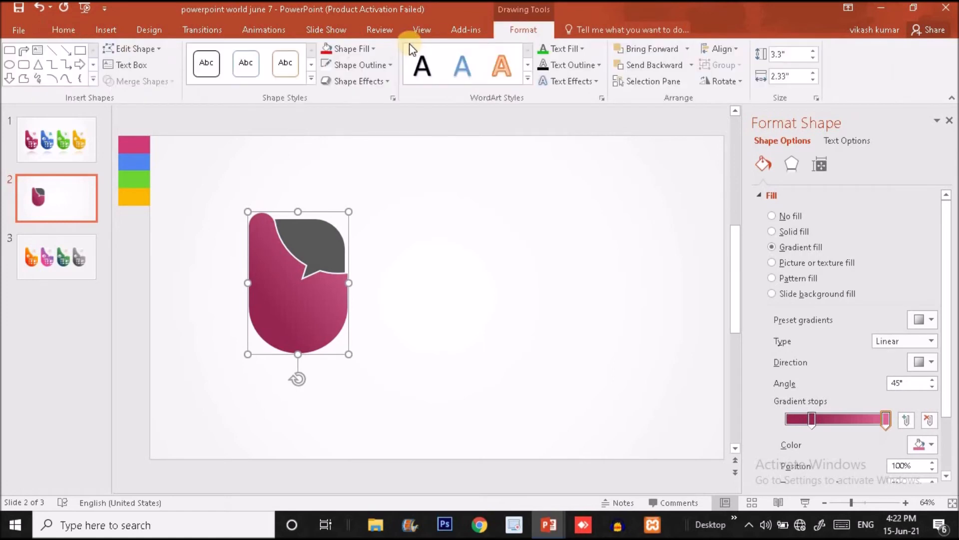
{"action": "left_click", "coordinate": [283, 298]}
{"action": "left_click", "coordinate": [407, 299]}
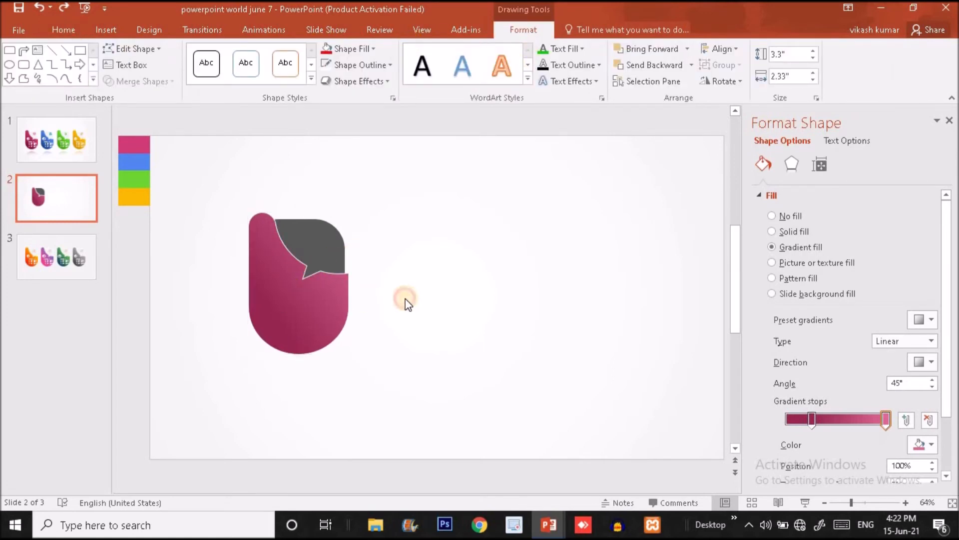
- Check the panel color in the example on slide 1 and fill the dark gray panel with the lightest gray tint of white
{"action": "left_click", "coordinate": [93, 150]}
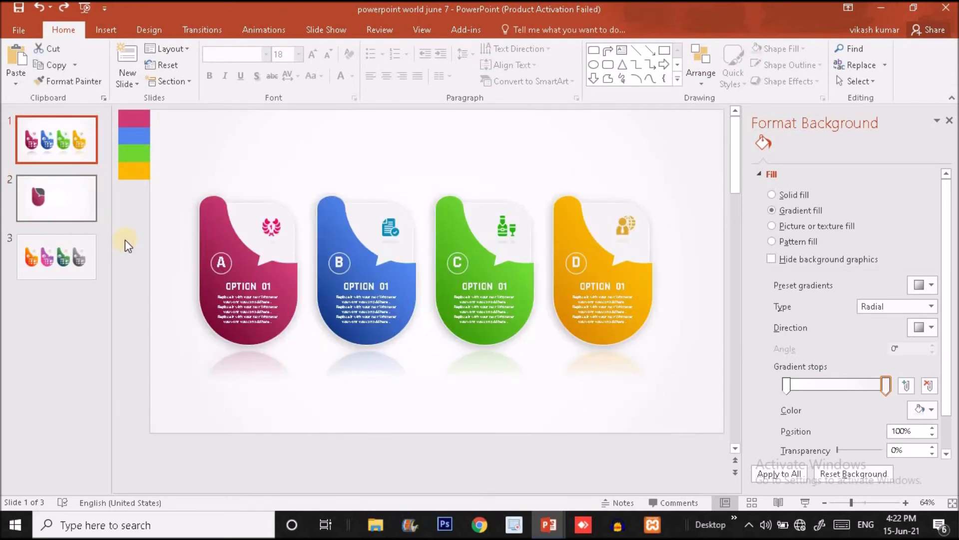
{"action": "left_click", "coordinate": [74, 212]}
{"action": "double_click", "coordinate": [307, 242]}
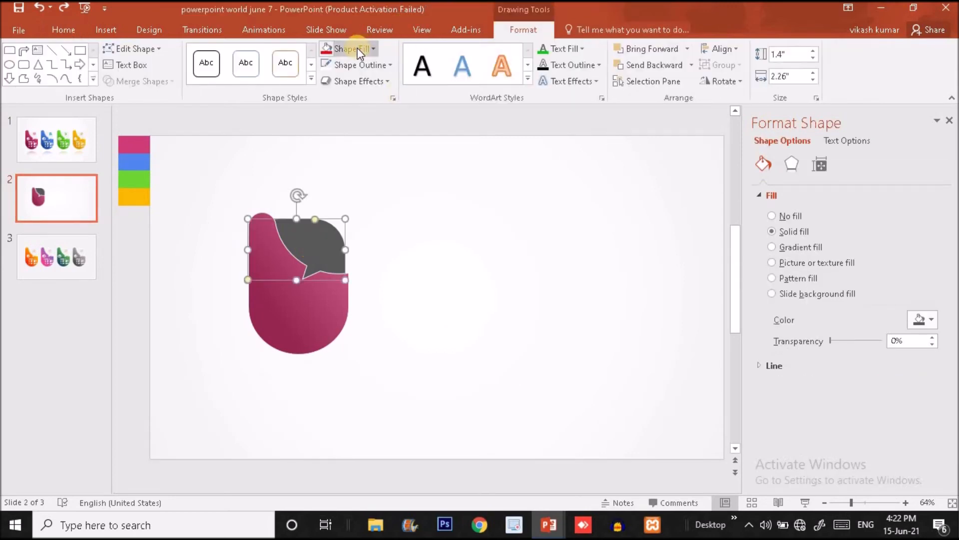
{"action": "left_click", "coordinate": [358, 47]}
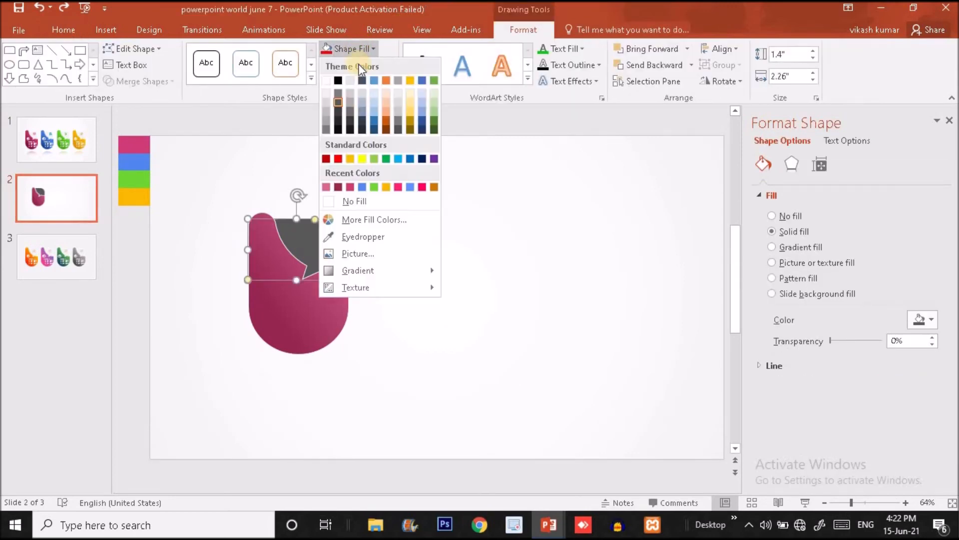
{"action": "left_click", "coordinate": [329, 95]}
{"action": "left_click", "coordinate": [358, 235]}
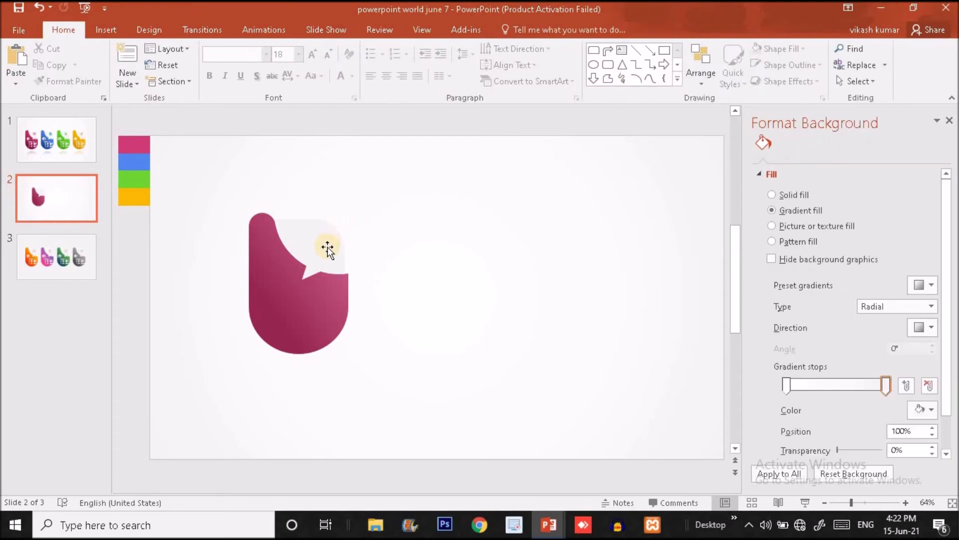
- Fill the panel behind the pink shape with a custom light gray of RGB 238, 238, 238 and deselect it
{"action": "left_click", "coordinate": [320, 228]}
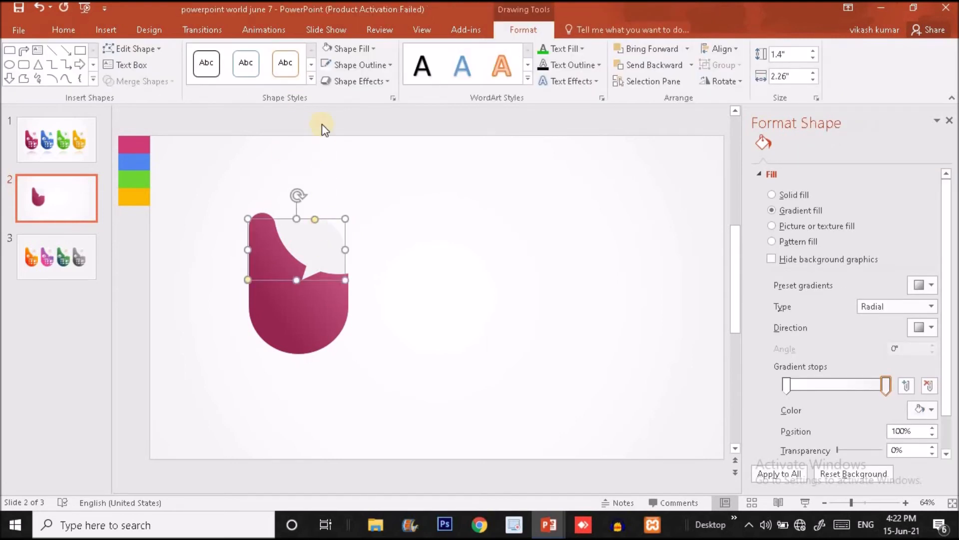
{"action": "left_click", "coordinate": [363, 49]}
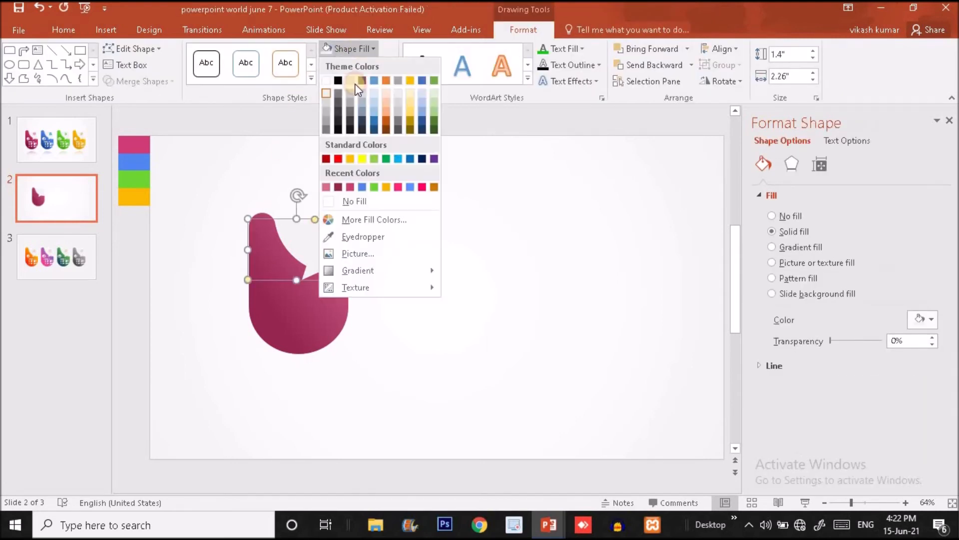
{"action": "left_click", "coordinate": [329, 104]}
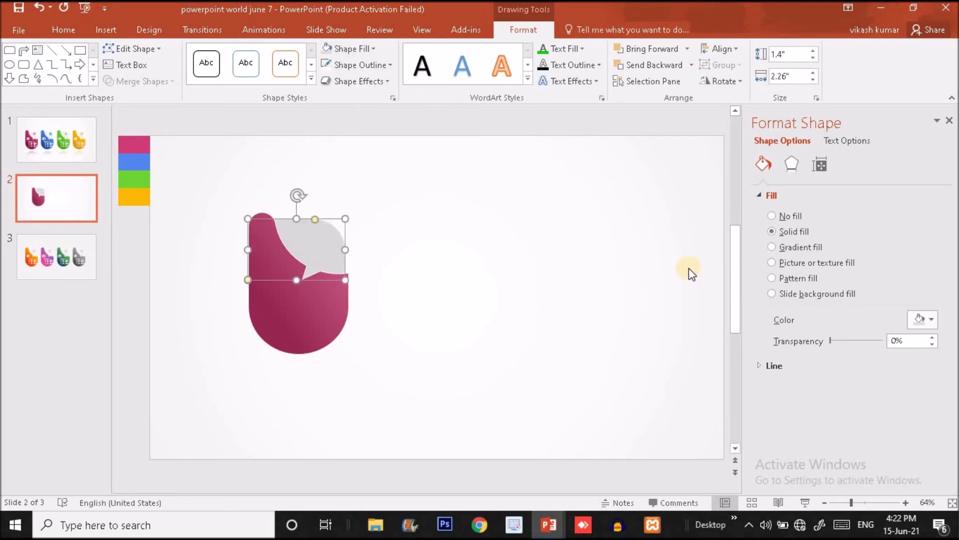
{"action": "left_click", "coordinate": [924, 319]}
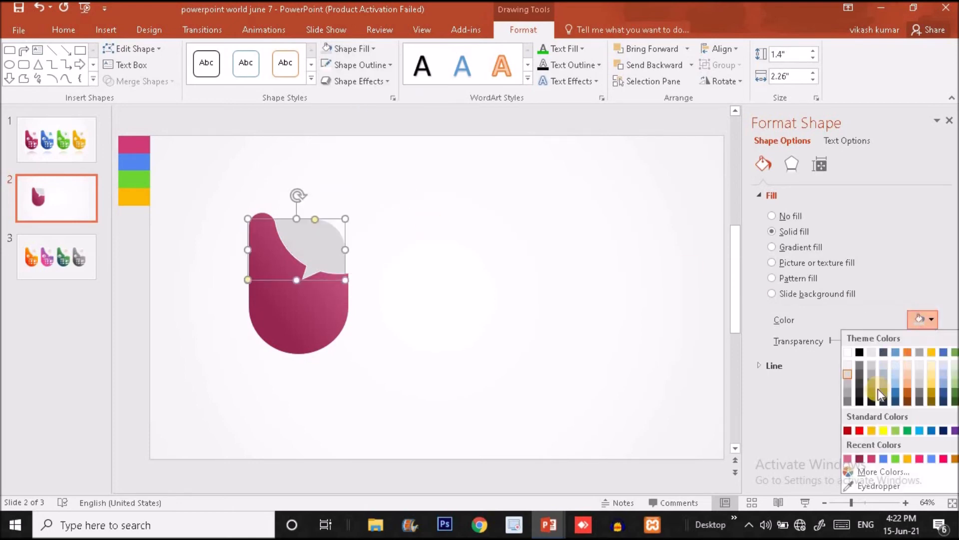
{"action": "left_click", "coordinate": [873, 466]}
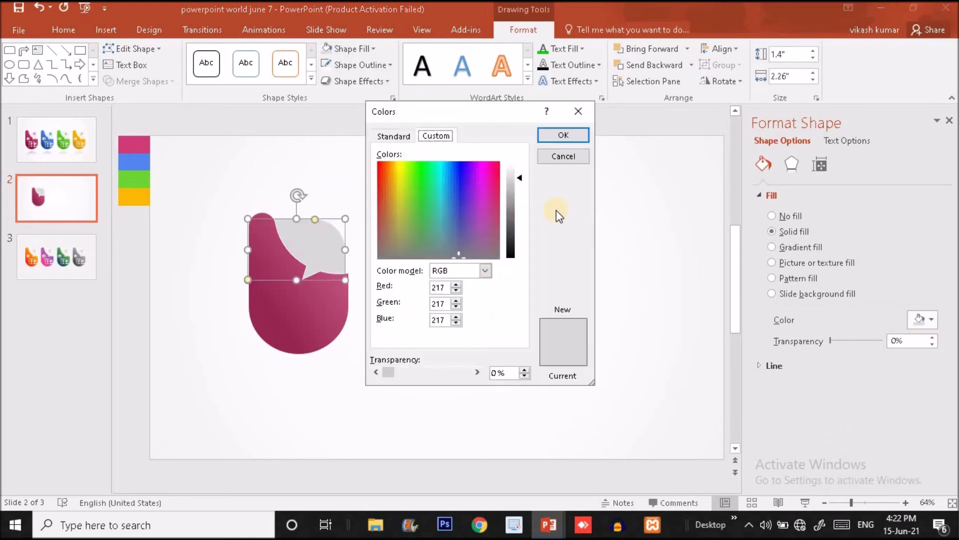
{"action": "left_click", "coordinate": [513, 172]}
{"action": "left_click", "coordinate": [513, 170]}
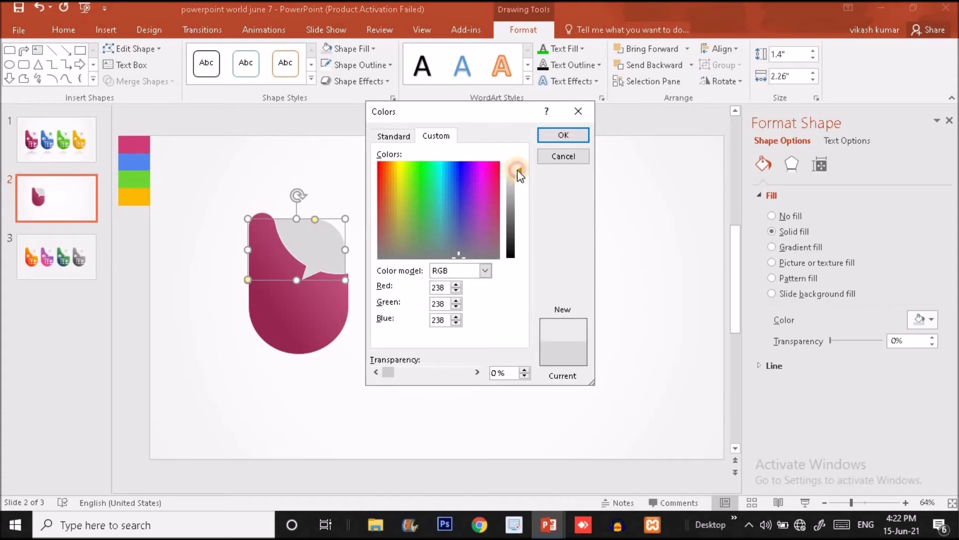
{"action": "left_click", "coordinate": [558, 136]}
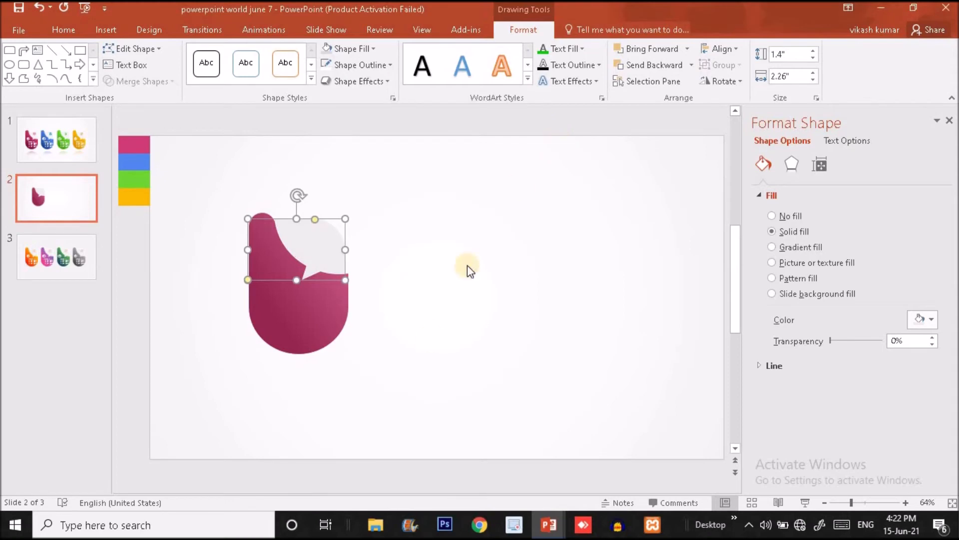
{"action": "left_click", "coordinate": [429, 338]}
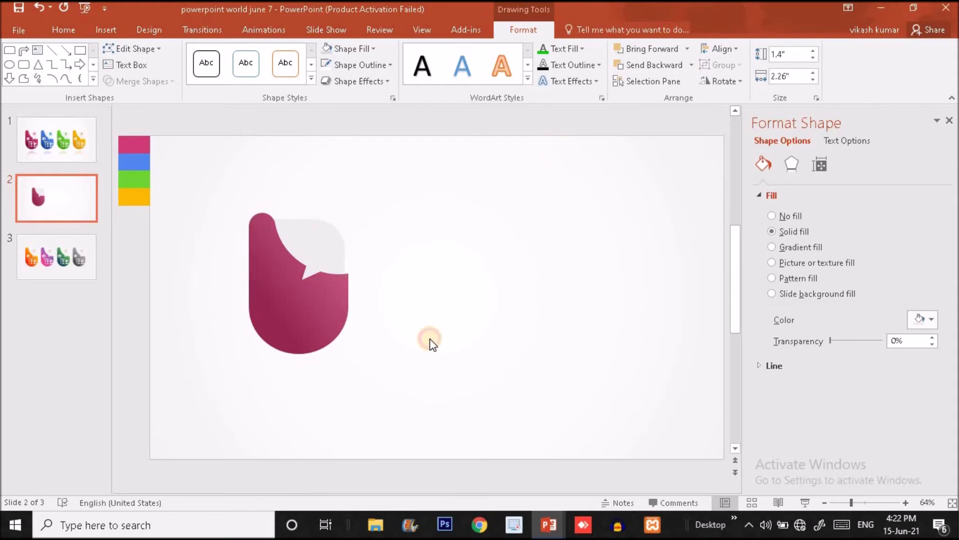
- Compare the panel with the slide 1 example, nudge it slightly upward and extend its lower edge down behind the pink shape
{"action": "left_click", "coordinate": [317, 234]}
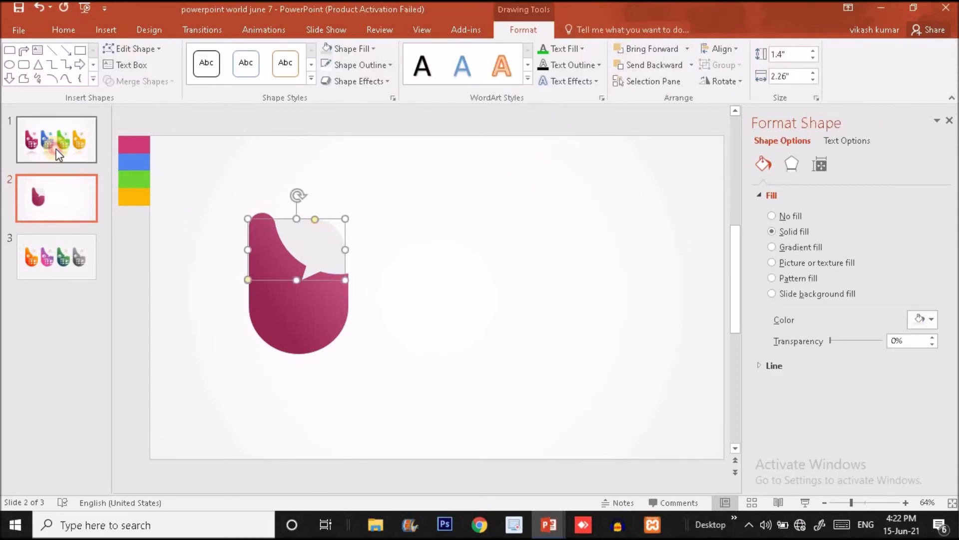
{"action": "left_click", "coordinate": [56, 149]}
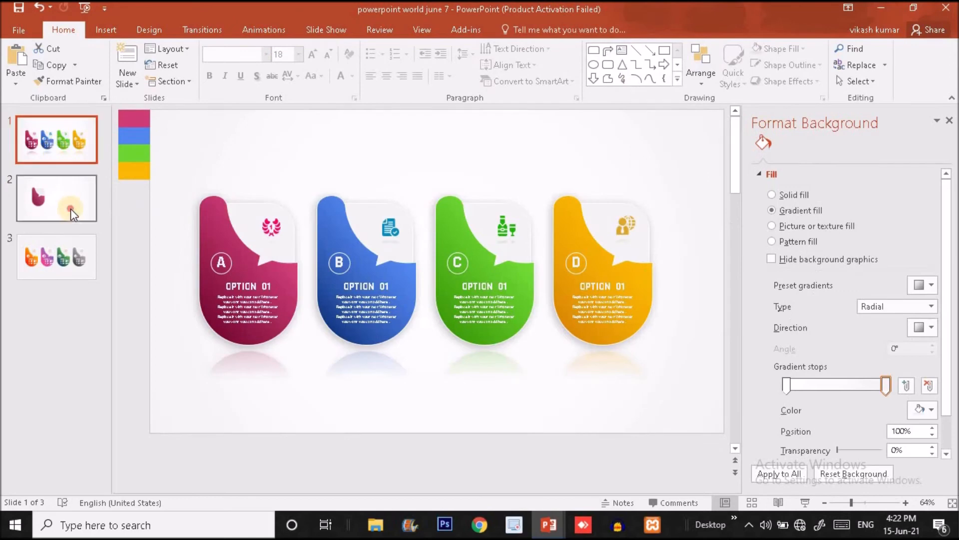
{"action": "left_click", "coordinate": [71, 208]}
{"action": "left_click", "coordinate": [320, 246]}
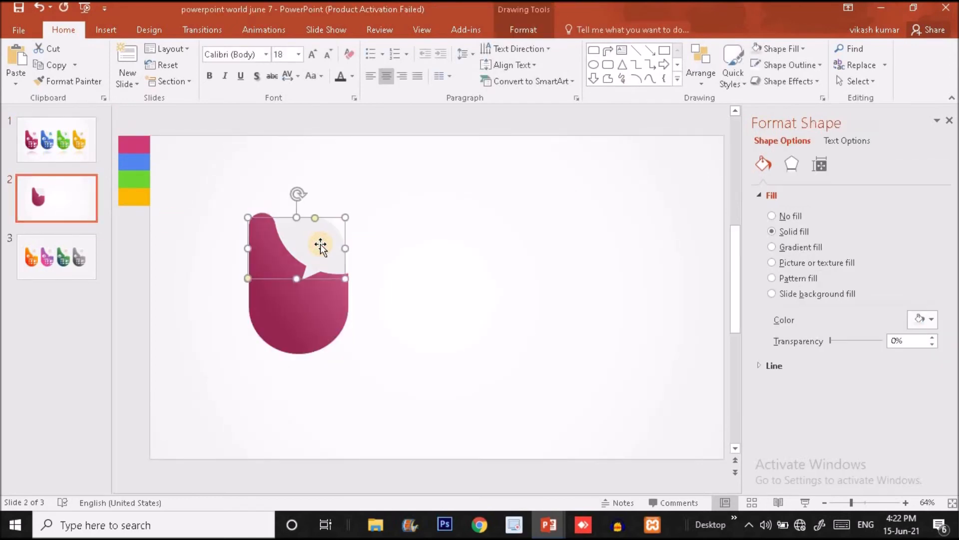
{"action": "key", "text": "ctrl+Up"}
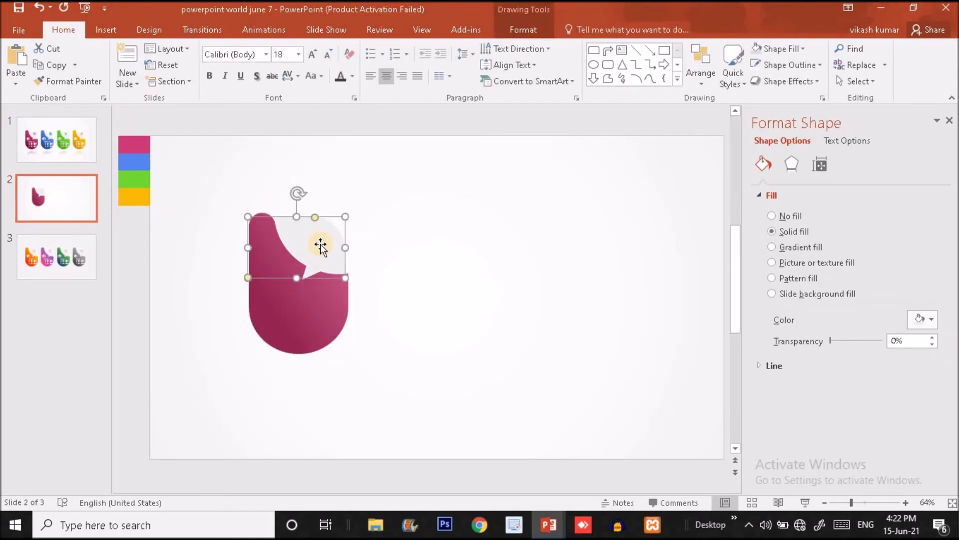
{"action": "left_click_drag", "start_coordinate": [297, 274], "coordinate": [298, 288]}
{"action": "left_click", "coordinate": [402, 290]}
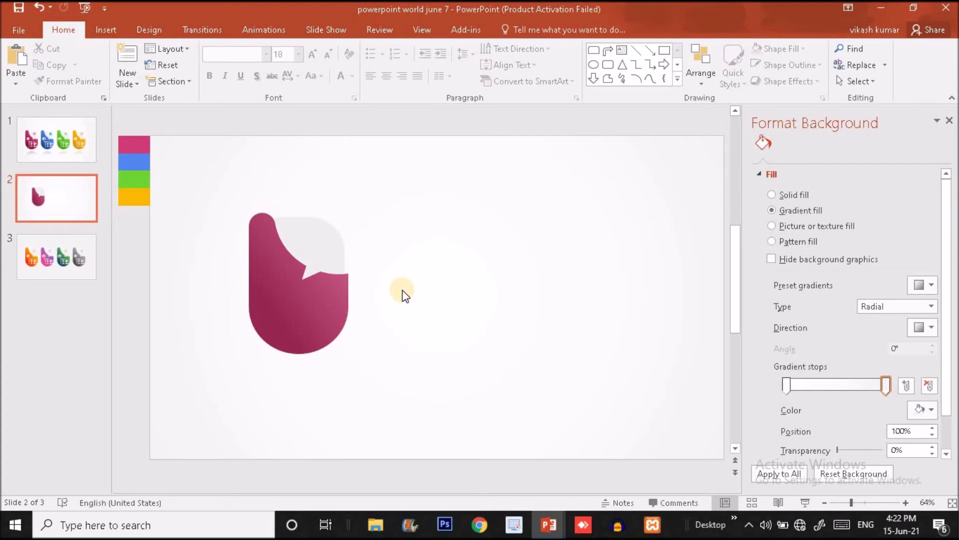
{"action": "left_click", "coordinate": [331, 313]}
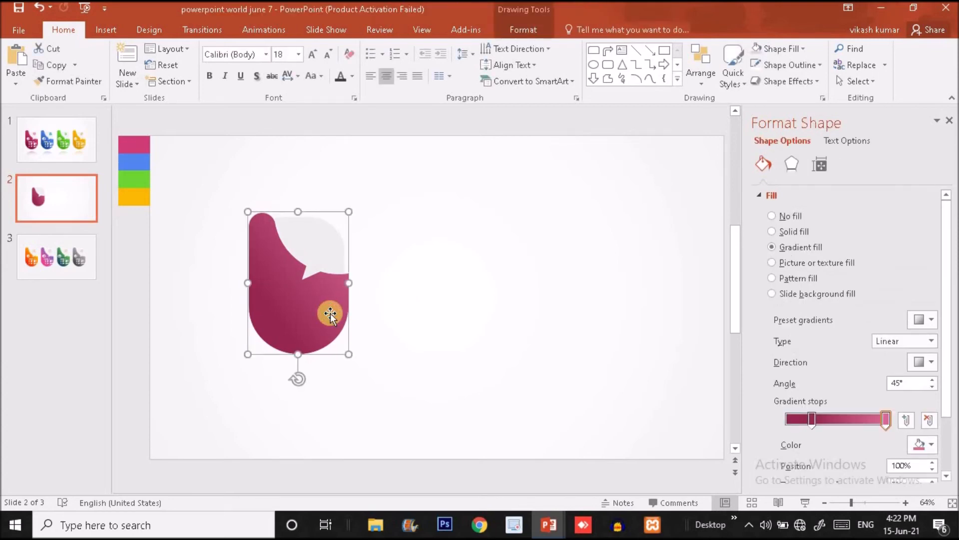
{"action": "left_click", "coordinate": [520, 29]}
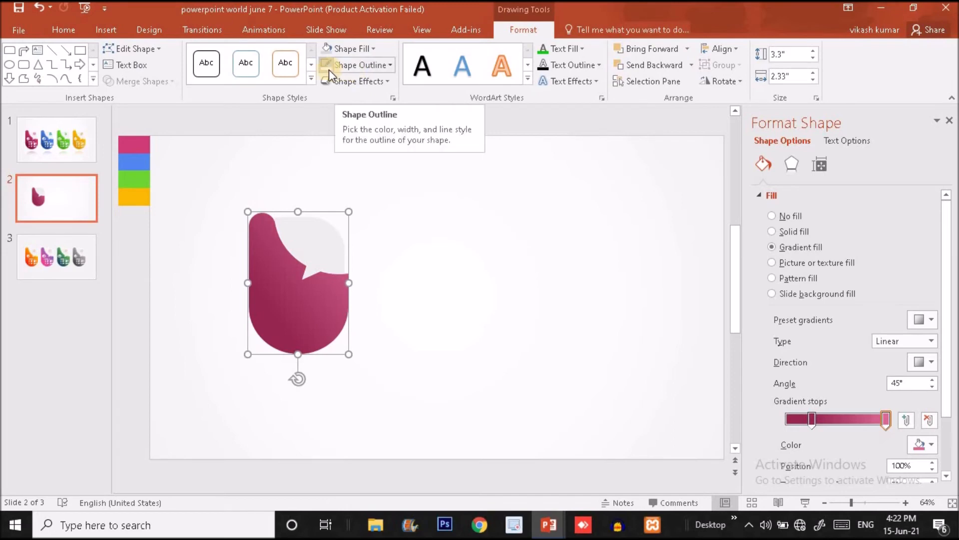
{"action": "left_click", "coordinate": [390, 203]}
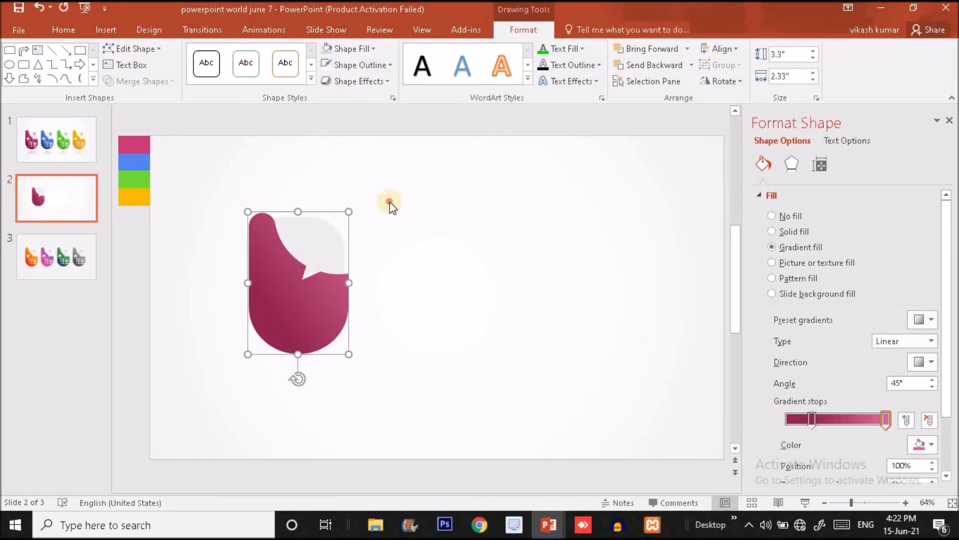
- Examine the parts of the first option card on slide 1: its description, title, letter badge and icon
{"action": "left_click", "coordinate": [75, 150]}
{"action": "left_click", "coordinate": [273, 315]}
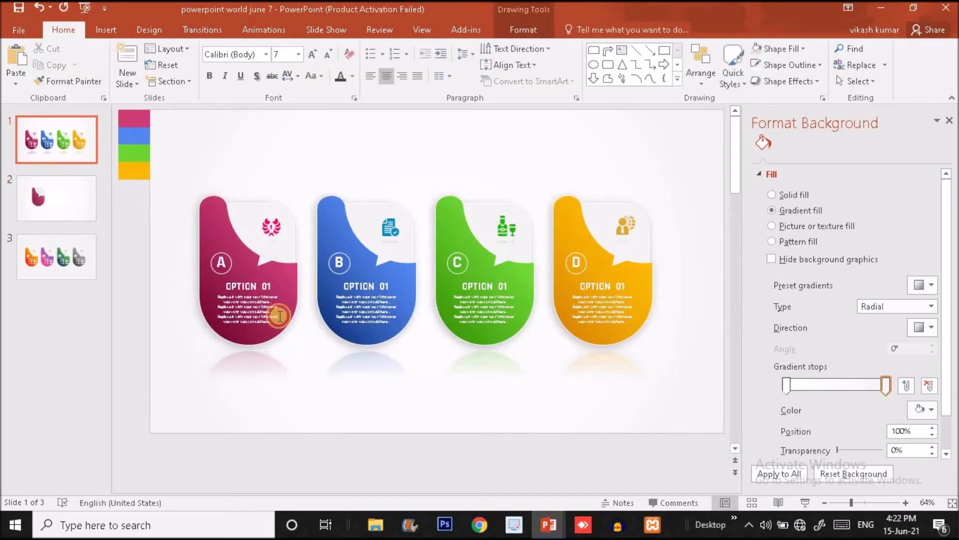
{"action": "left_click", "coordinate": [269, 314]}
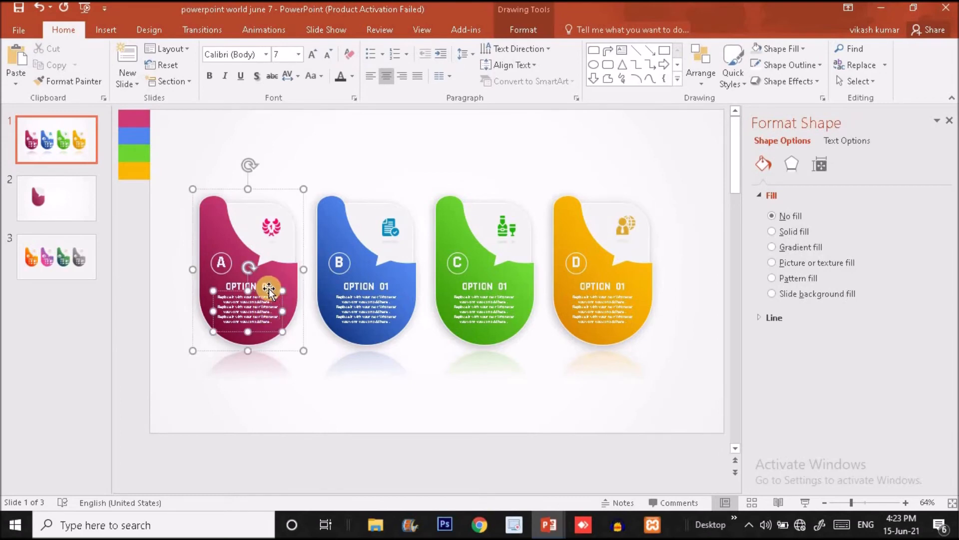
{"action": "double_click", "coordinate": [265, 286]}
{"action": "left_click", "coordinate": [223, 262], "text": "shift"}
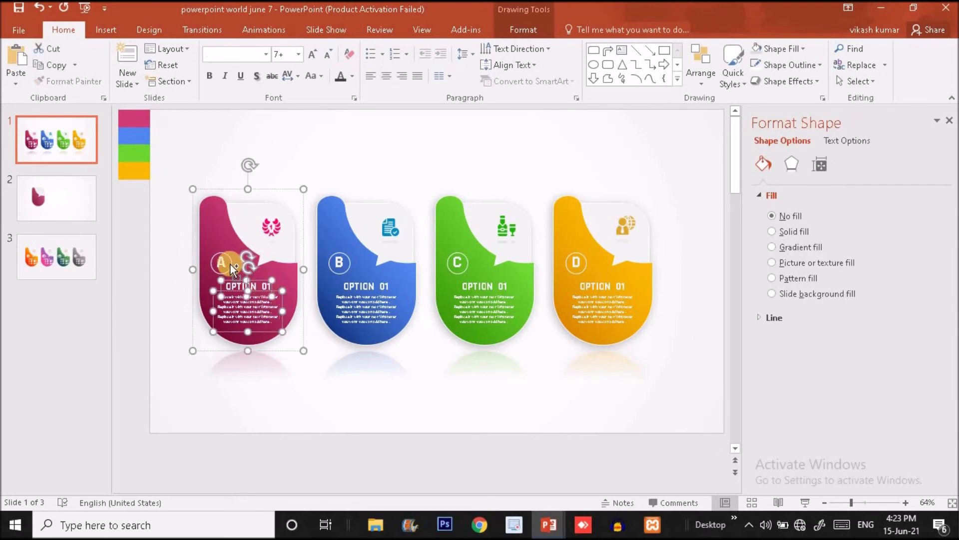
{"action": "left_click", "coordinate": [272, 218], "text": "shift"}
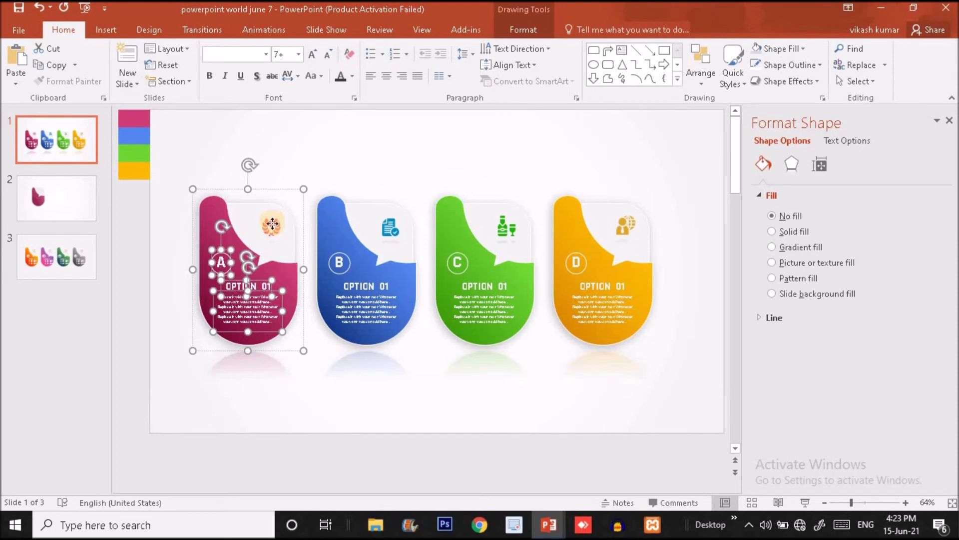
{"action": "left_click", "coordinate": [272, 223]}
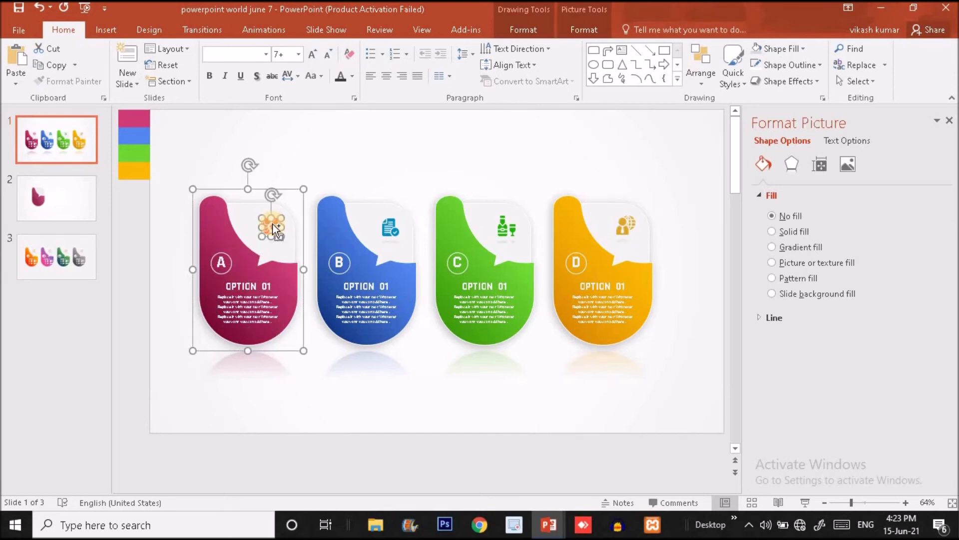
- Return to slide 2, select the pink gradient shape and open its effects settings
{"action": "left_click", "coordinate": [91, 205]}
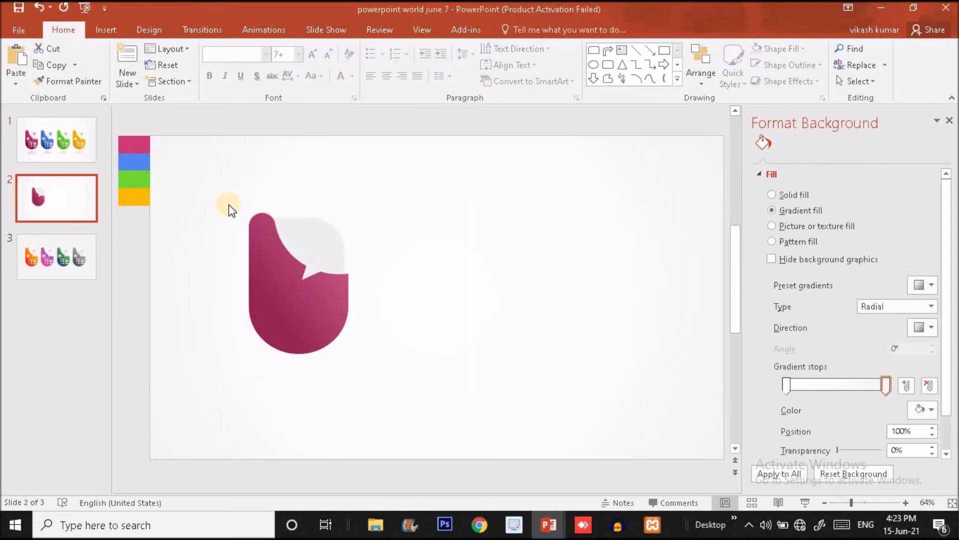
{"action": "left_click", "coordinate": [281, 299]}
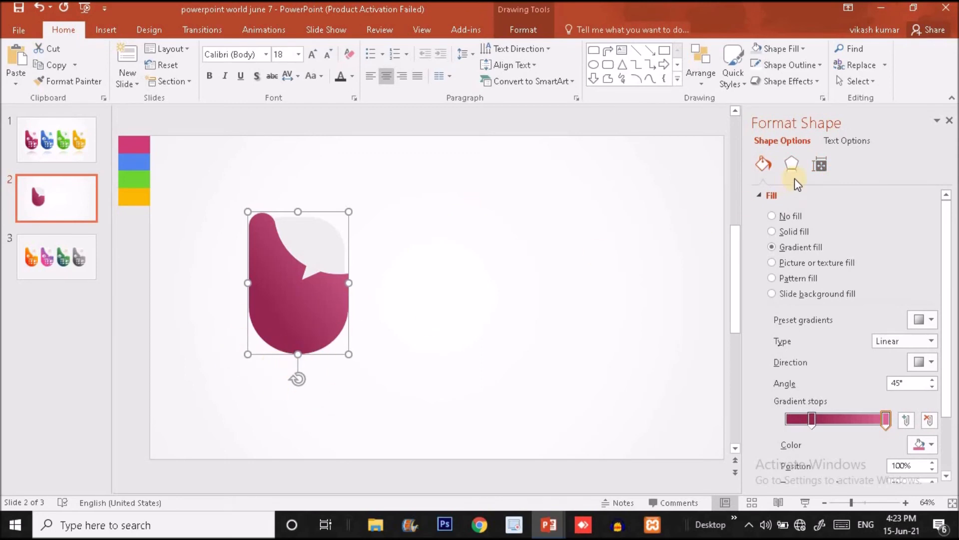
{"action": "left_click", "coordinate": [795, 165]}
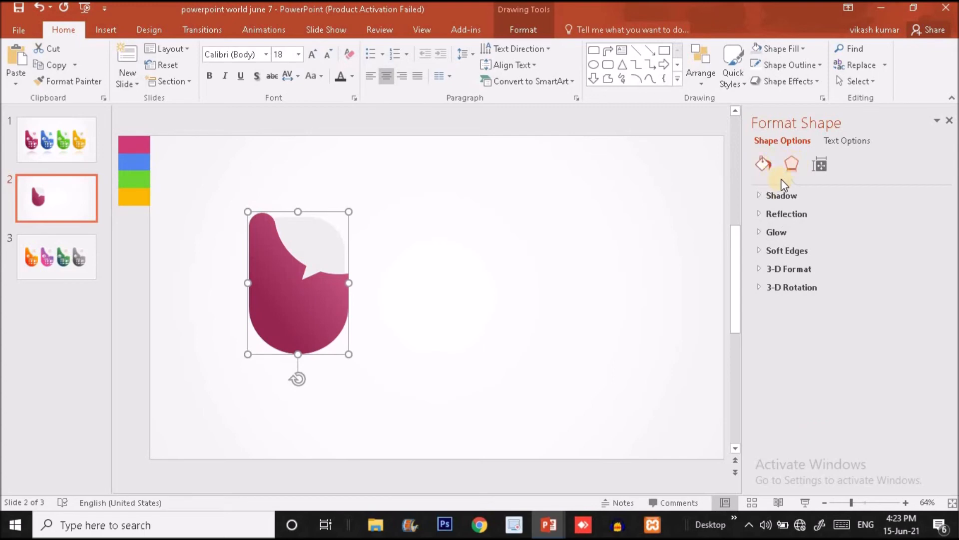